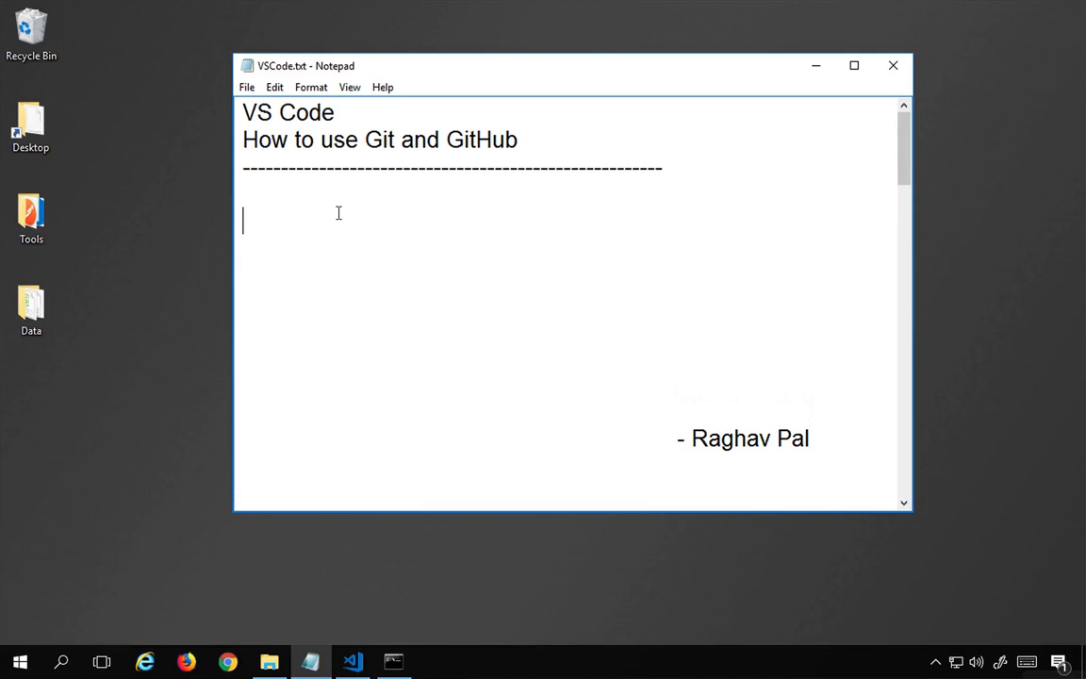
Paste the four numbered Git and GitHub topics into the notes and highlight the first three lines.
text(1. How to add an existing vs code project to git and github 2. How to do commit and push whenever changes happen 3. How to clone from github to vscode 4. How to remove project from git)
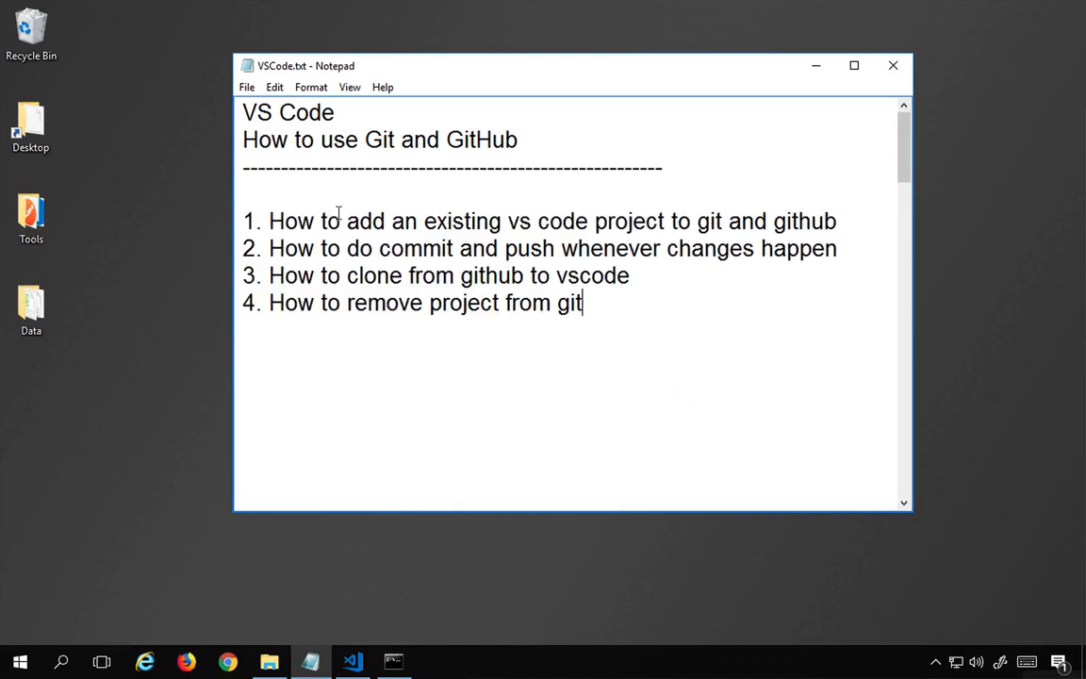
drag(269, 221, 811, 220)
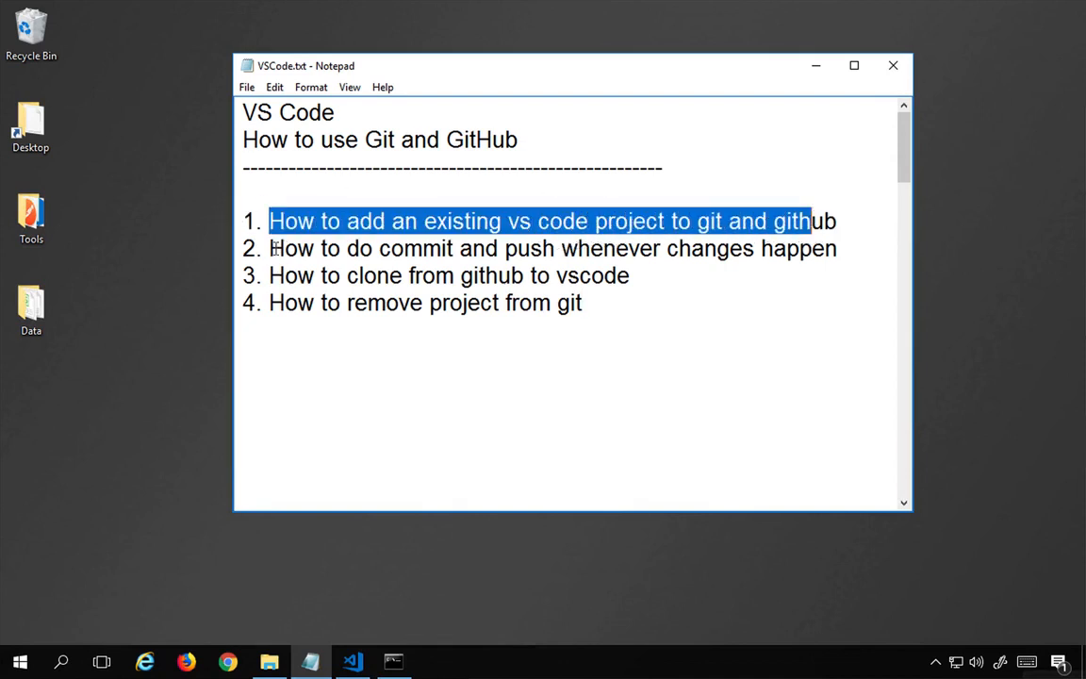
drag(270, 247, 669, 248)
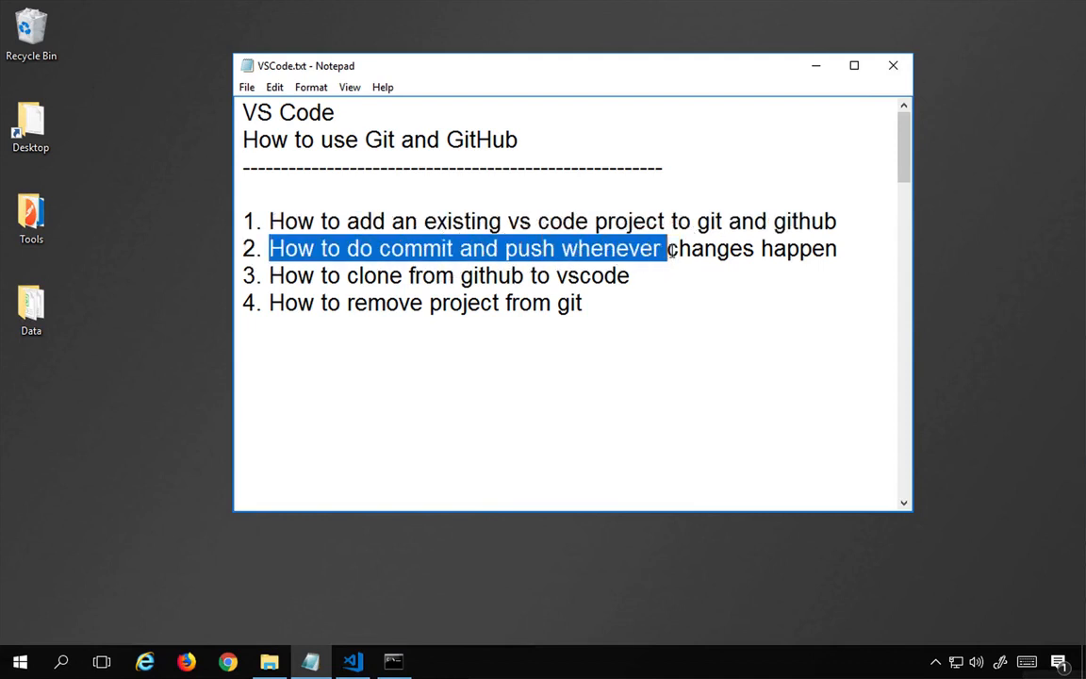
click(271, 275)
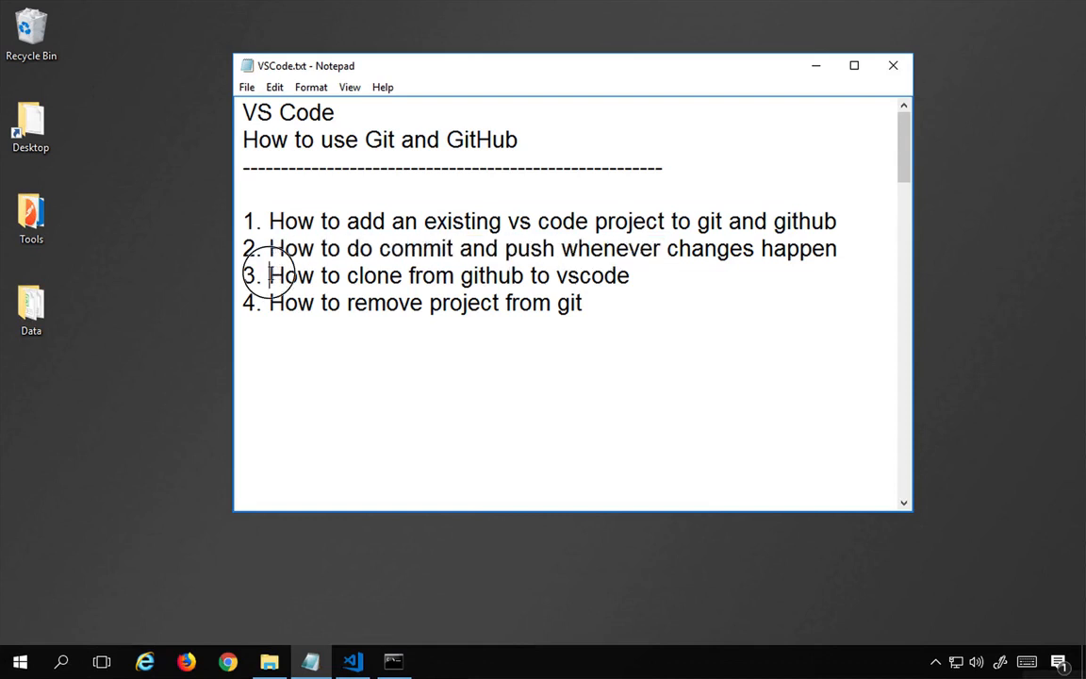
mouse_move(270, 275)
mouse_down()
mouse_move(315, 268)
mouse_move(370, 278)
mouse_move(579, 250)
mouse_move(591, 275)
mouse_up()
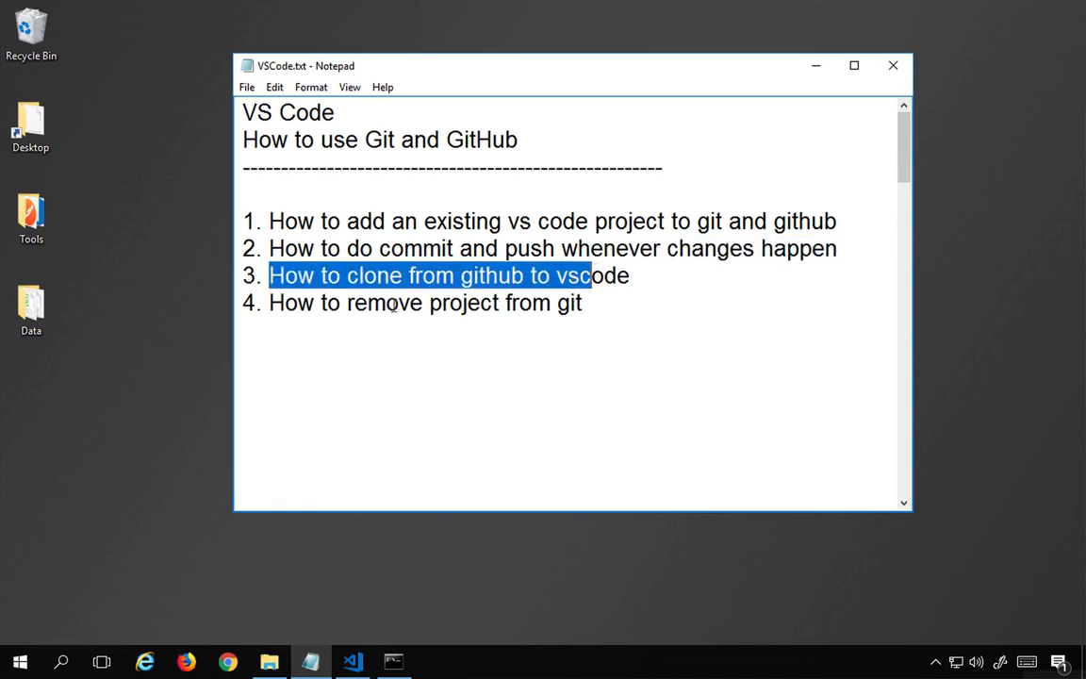
Add a 'Step 1 : Install git on your system' line below the topic list.
click(612, 306)
key(Return)
key(Return)
text(Step )
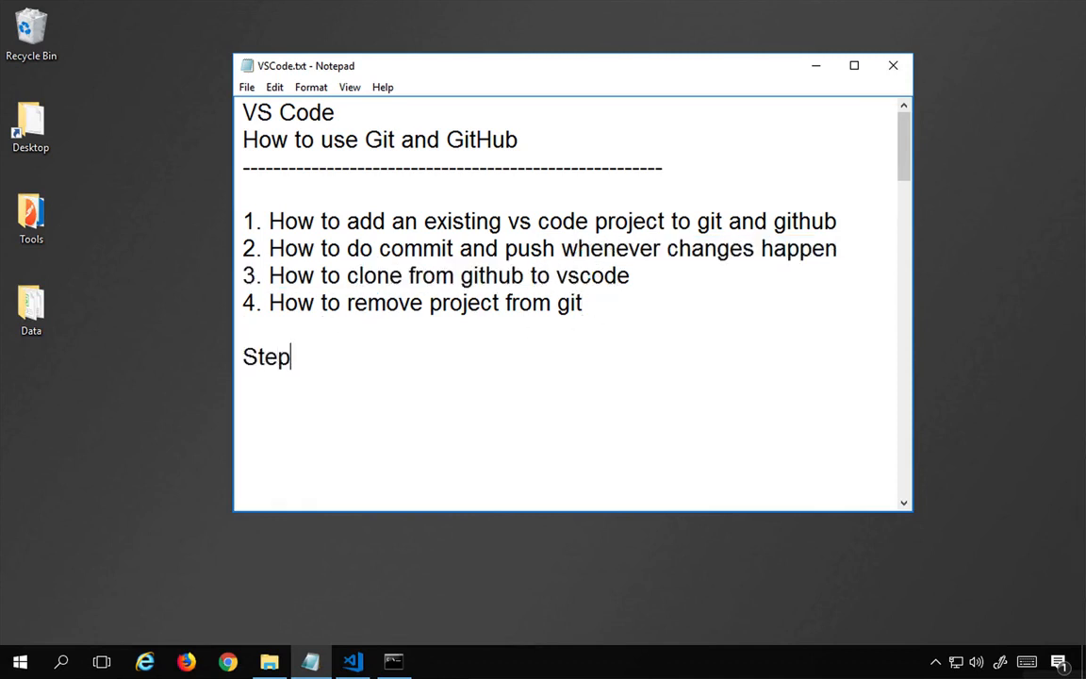
text(1)
key(BackSpace)
text(1 : Install)
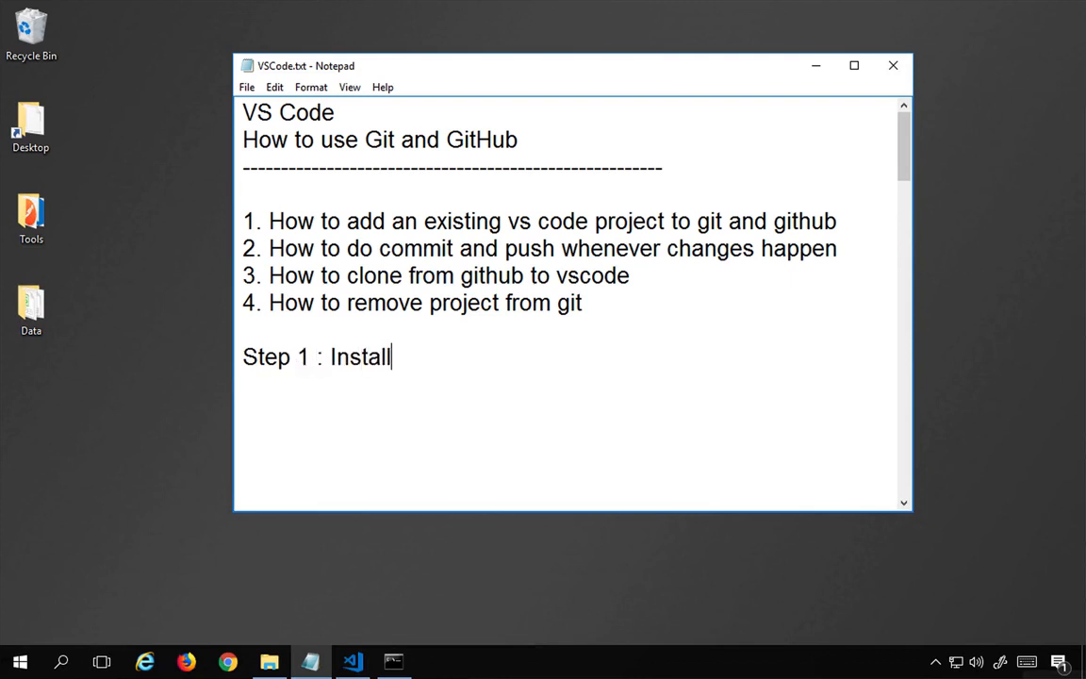
text( git on your system)
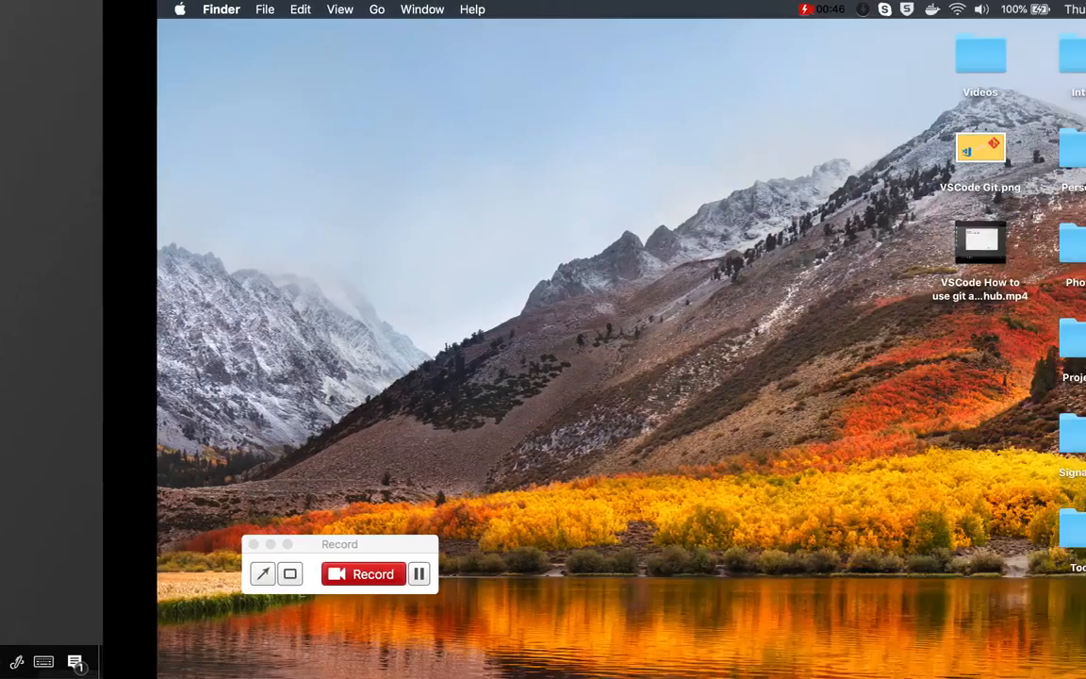
key(ctrl+Right)
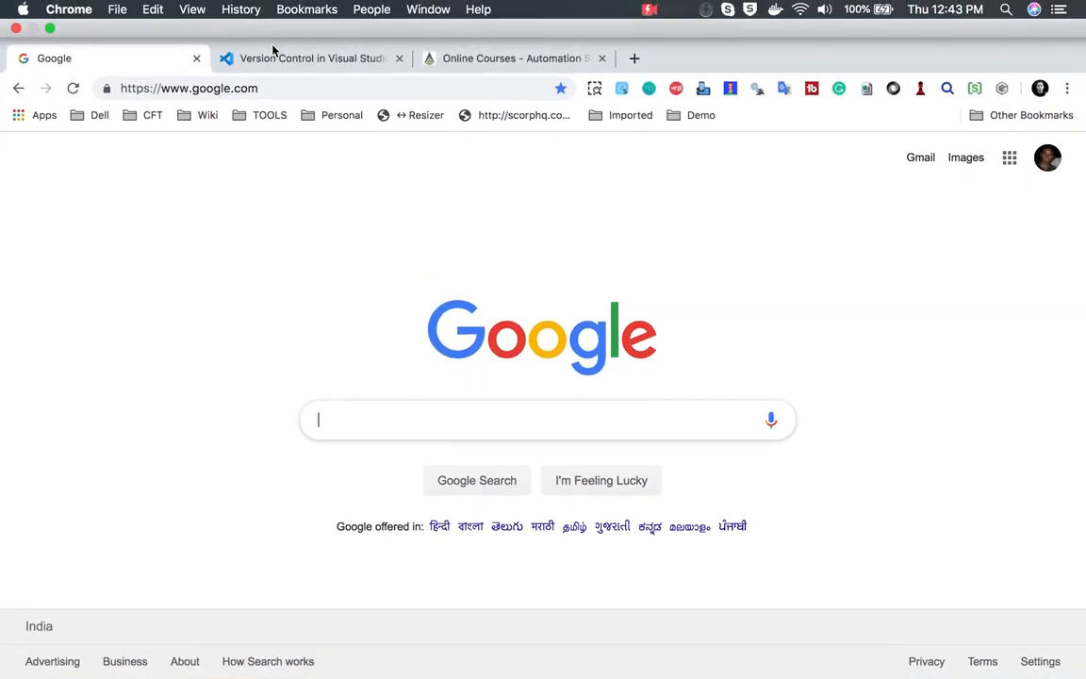
On the VS Code version control docs, highlight the note that Git must be installed, then select the page address.
click(277, 55)
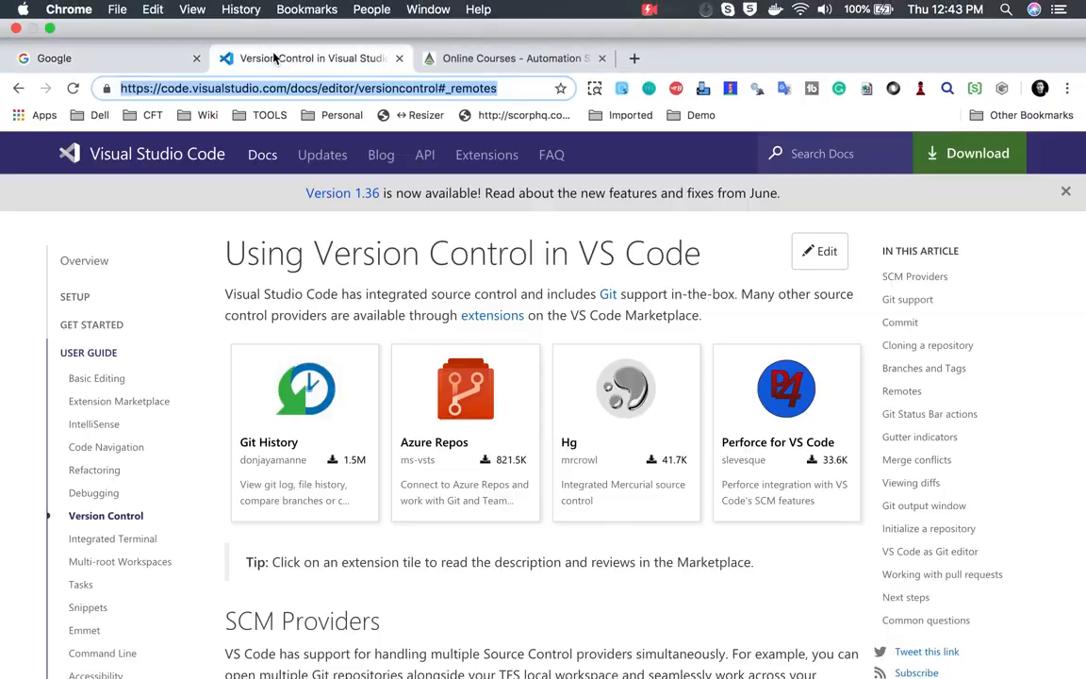
scroll(385, 416, down, 12)
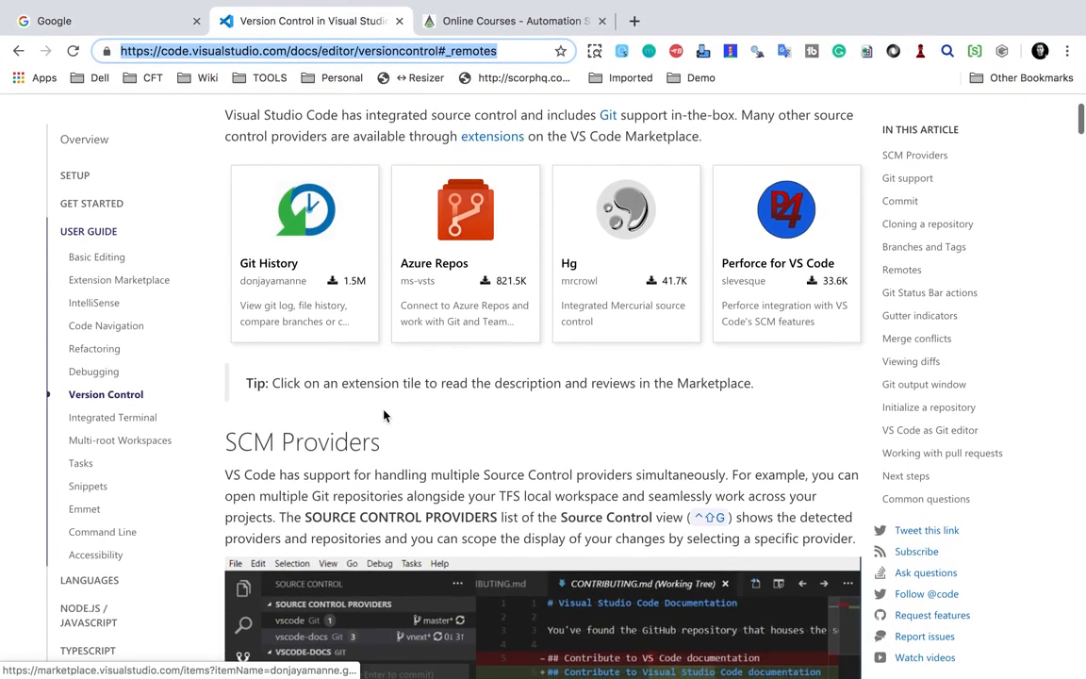
scroll(385, 415, down, 8)
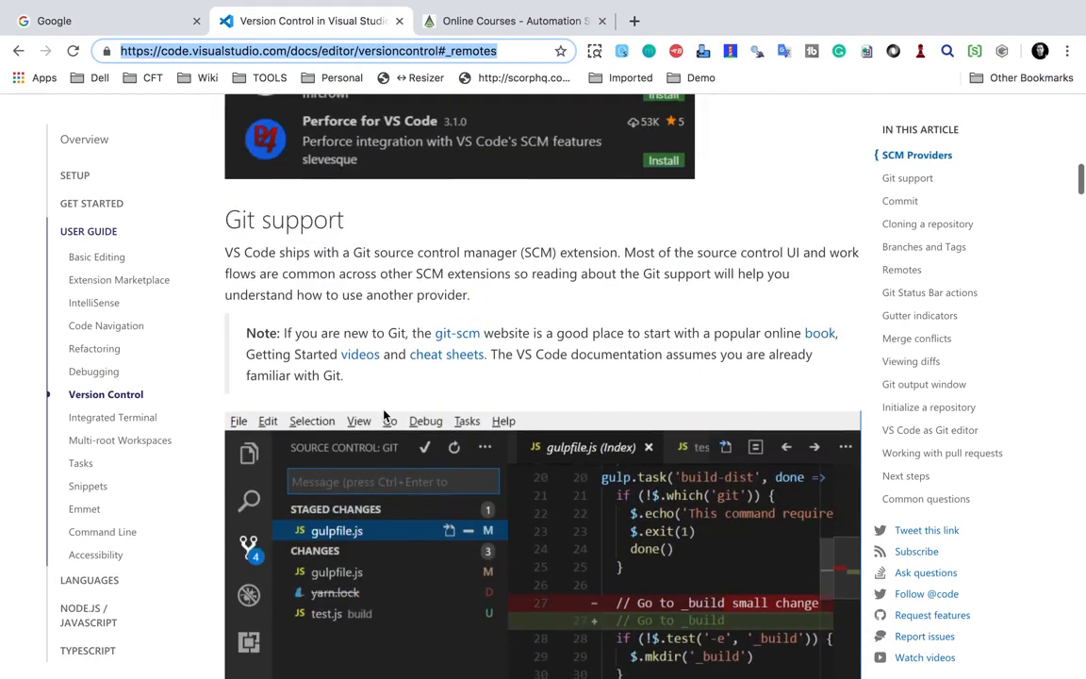
scroll(359, 341, up, 6)
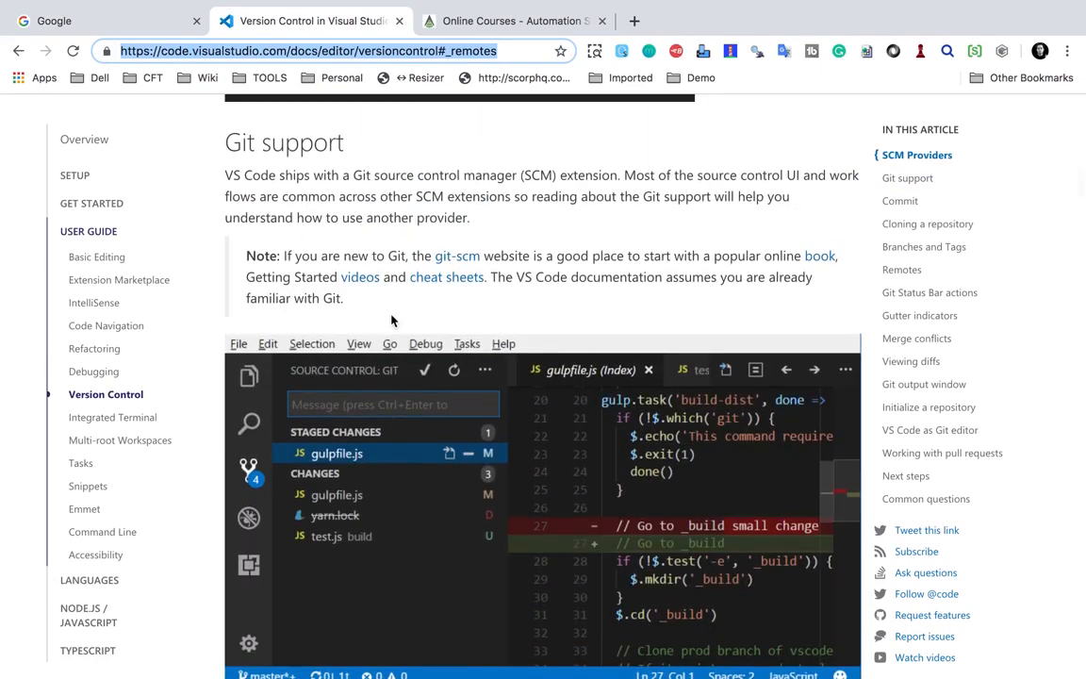
scroll(393, 320, down, 3)
click(393, 431)
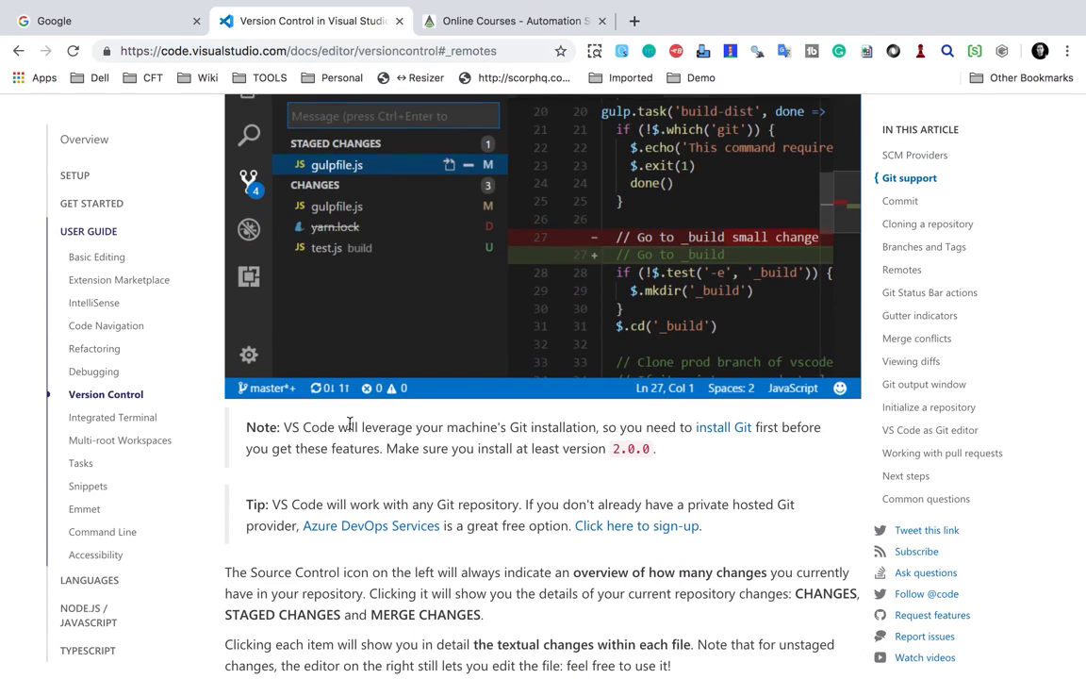
drag(284, 430, 527, 430)
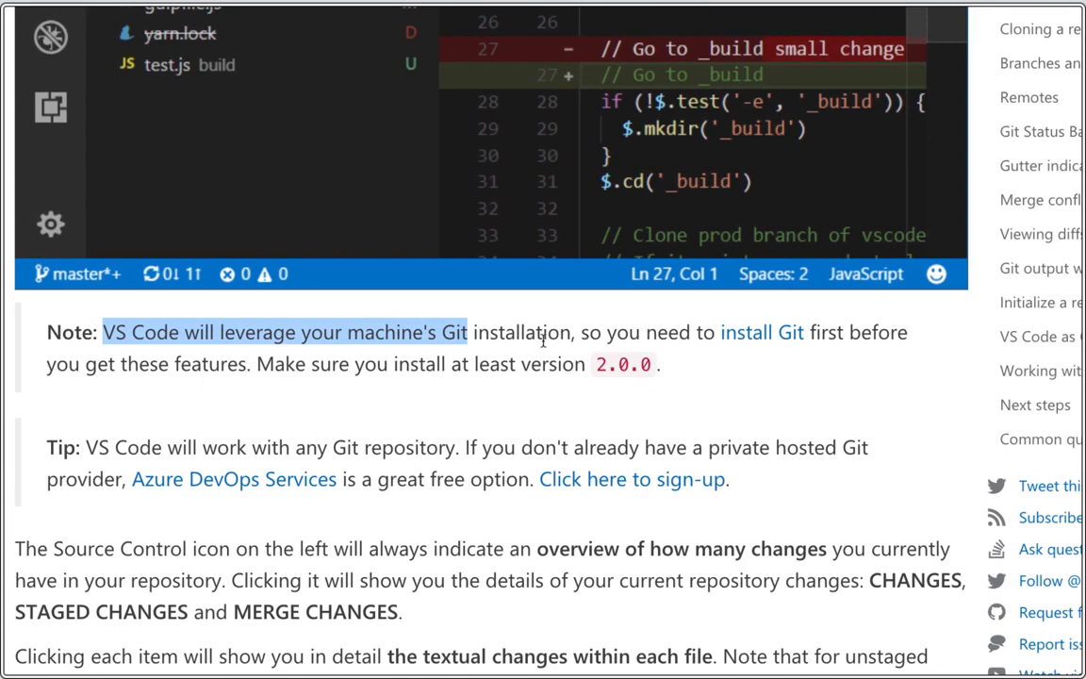
scroll(542, 341, down, 1)
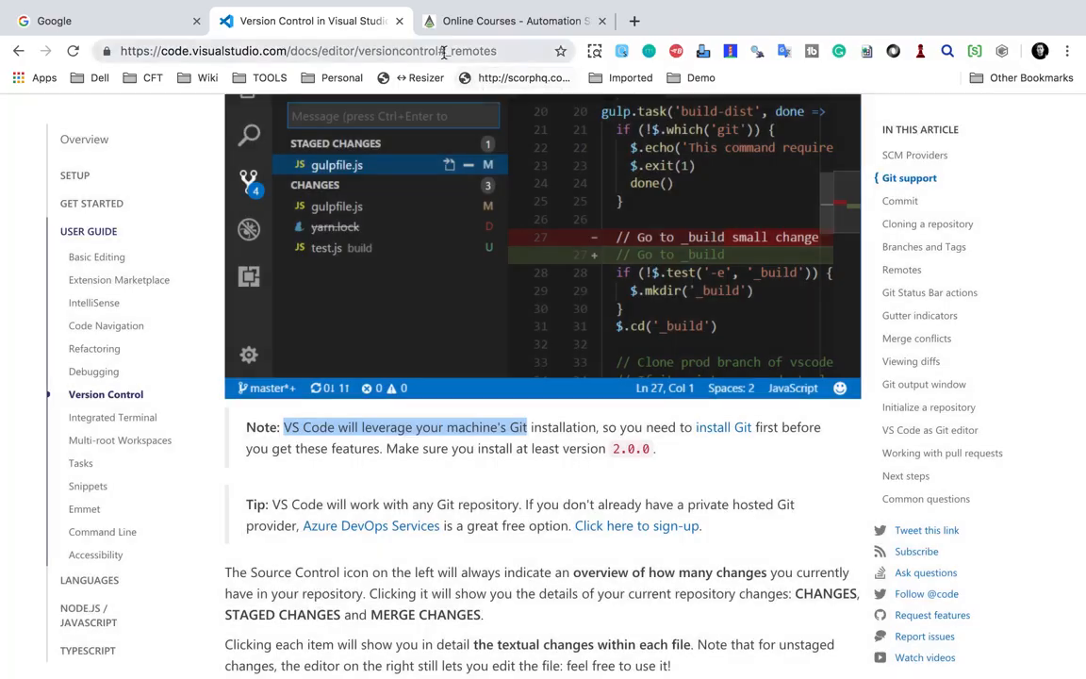
click(443, 54)
key(ctrl+c)
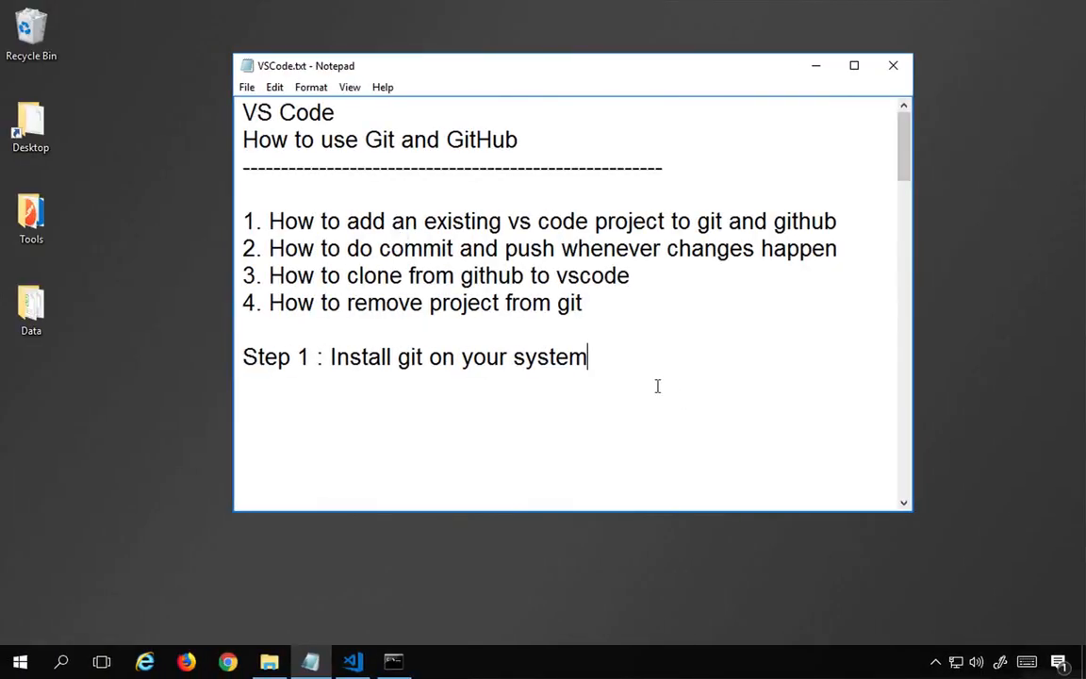
Add a References: entry with the pasted VS Code version-control docs URL.
key(Return)
key(Return)
text(References:)
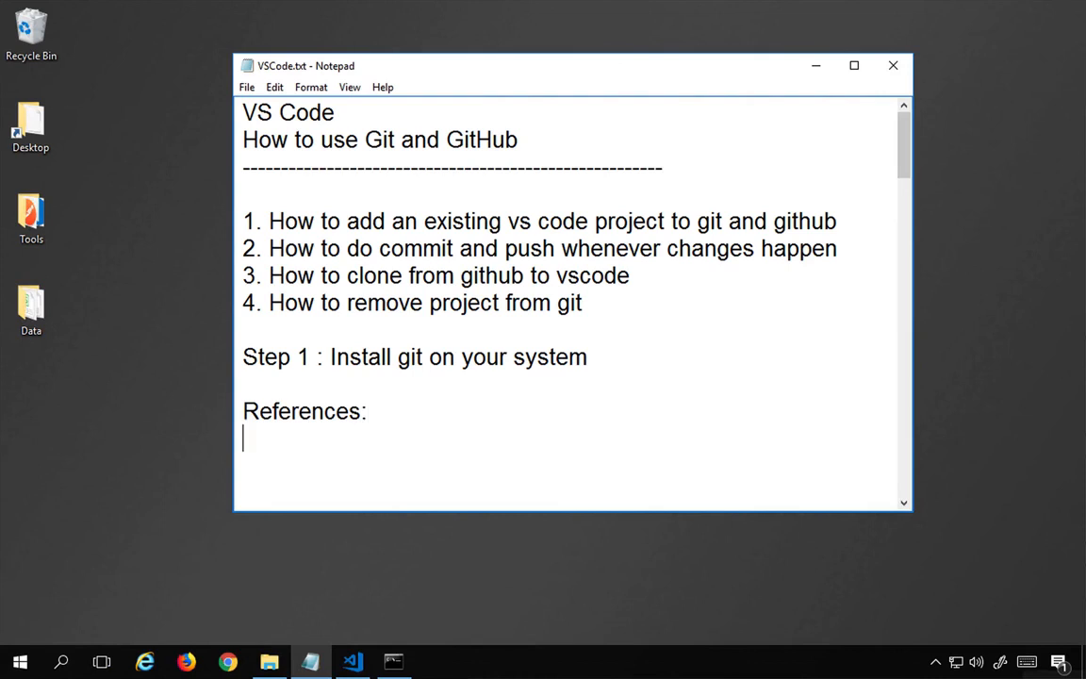
key(ctrl+v)
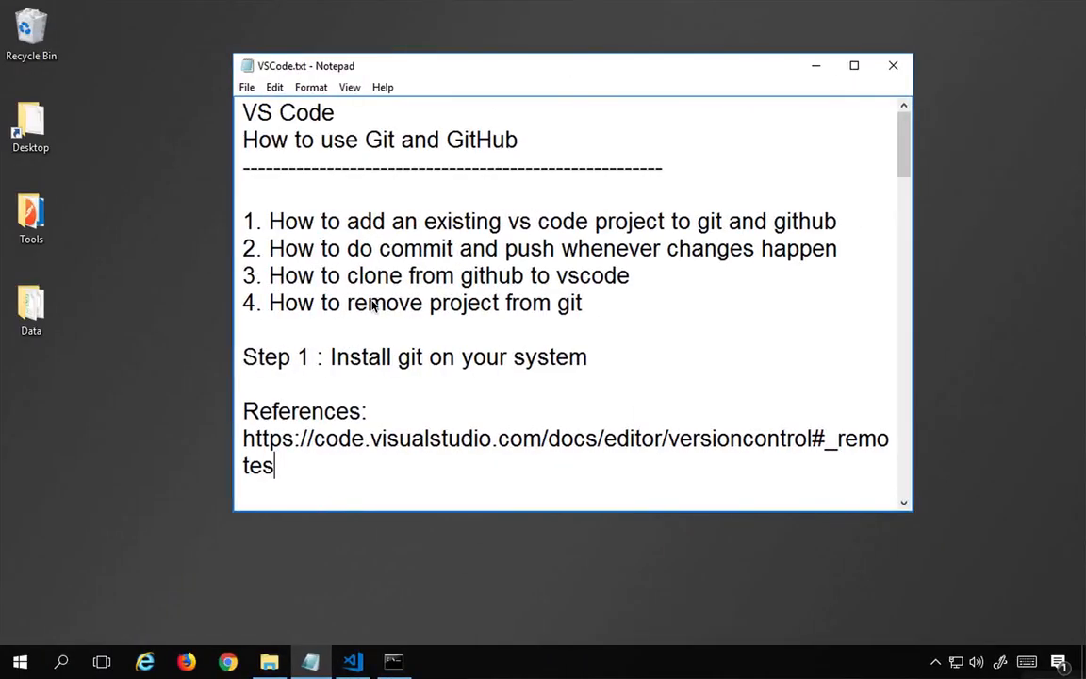
Launch Command Prompt from the Start menu with cmd.
key(super)
text(cmd)
key(Return)
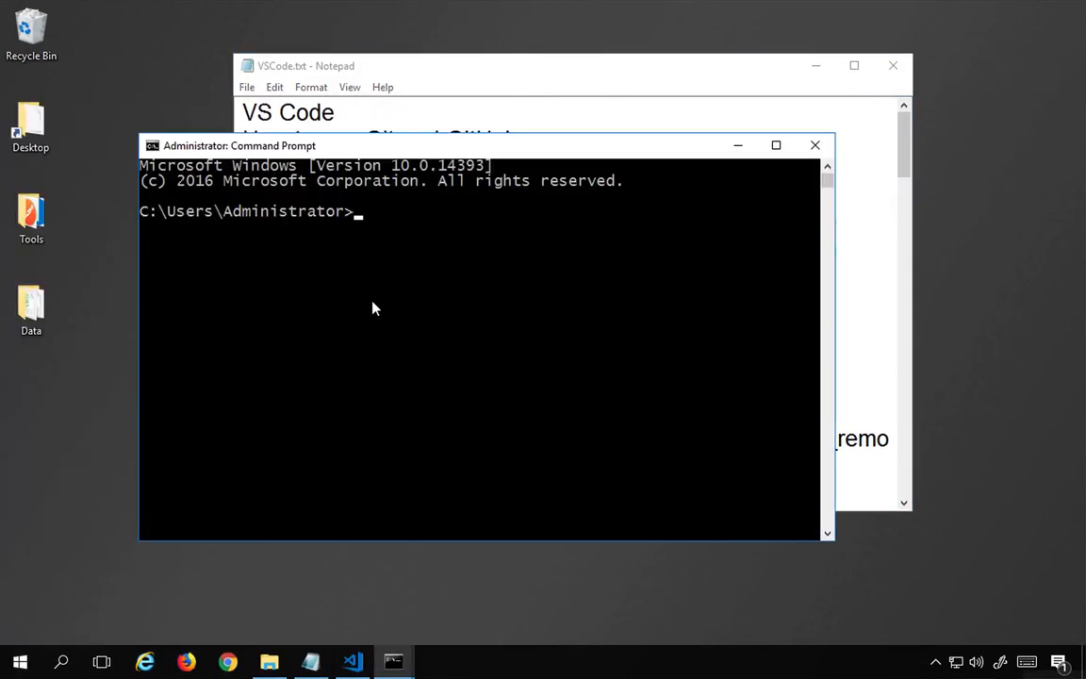
Run git --version, confirming 2.20.1.windows.1, then exit Command Prompt.
text(git --version)
key(Return)
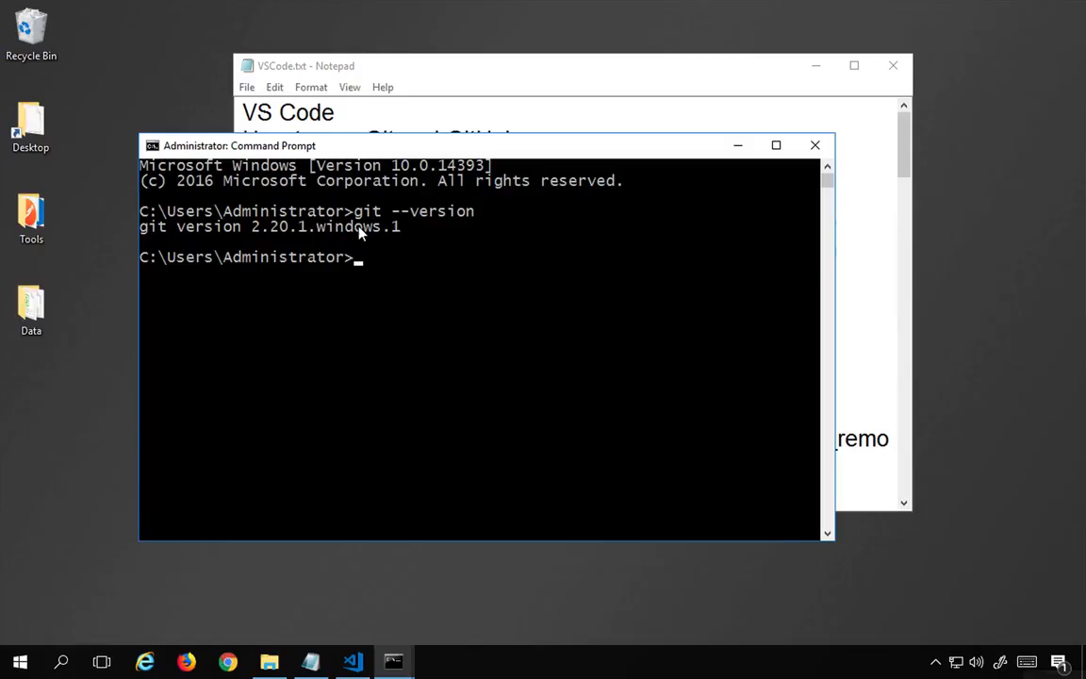
text(exit)
key(Return)
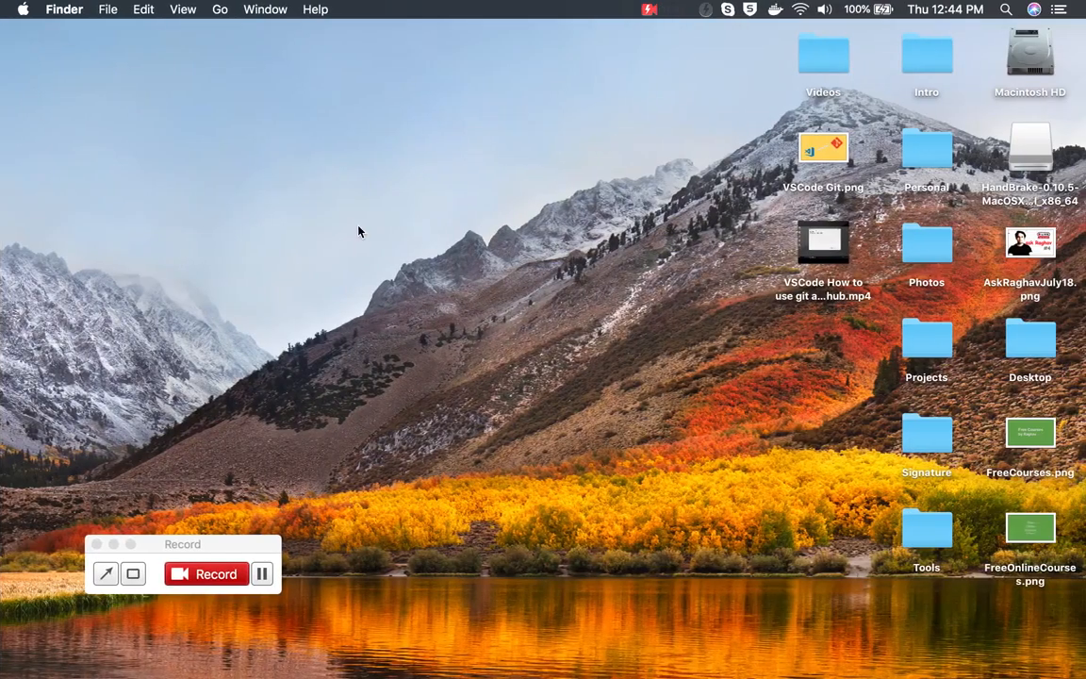
On the Mac, open Terminal, run git --version to confirm 2.15.1, then exit it.
key(super+space)
text(term)
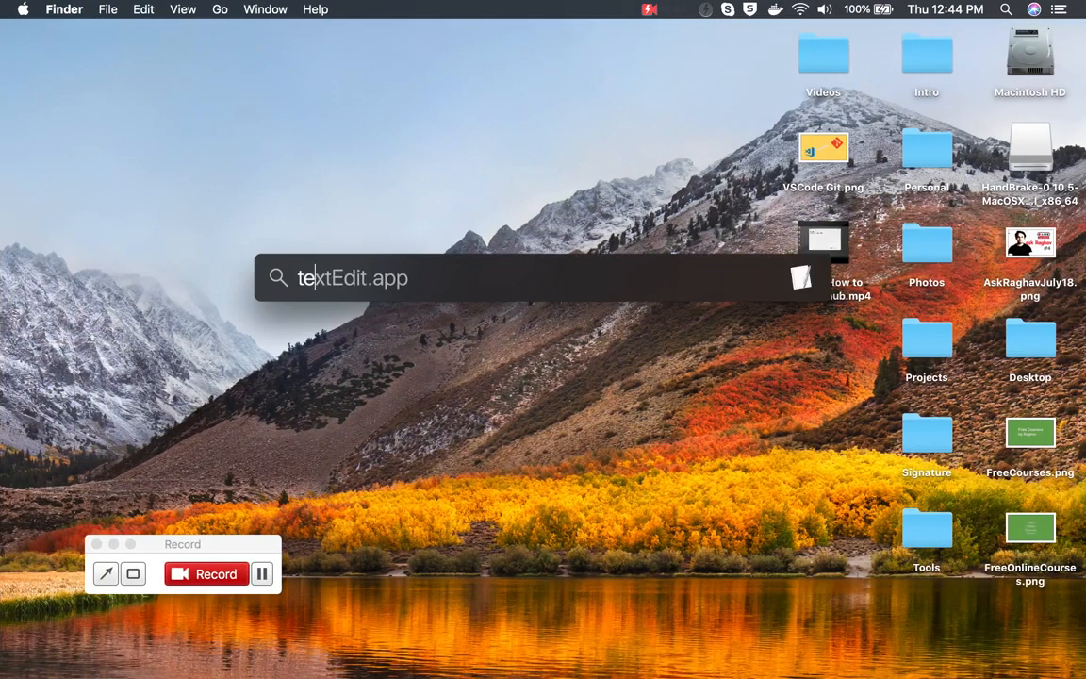
key(Return)
text(git )
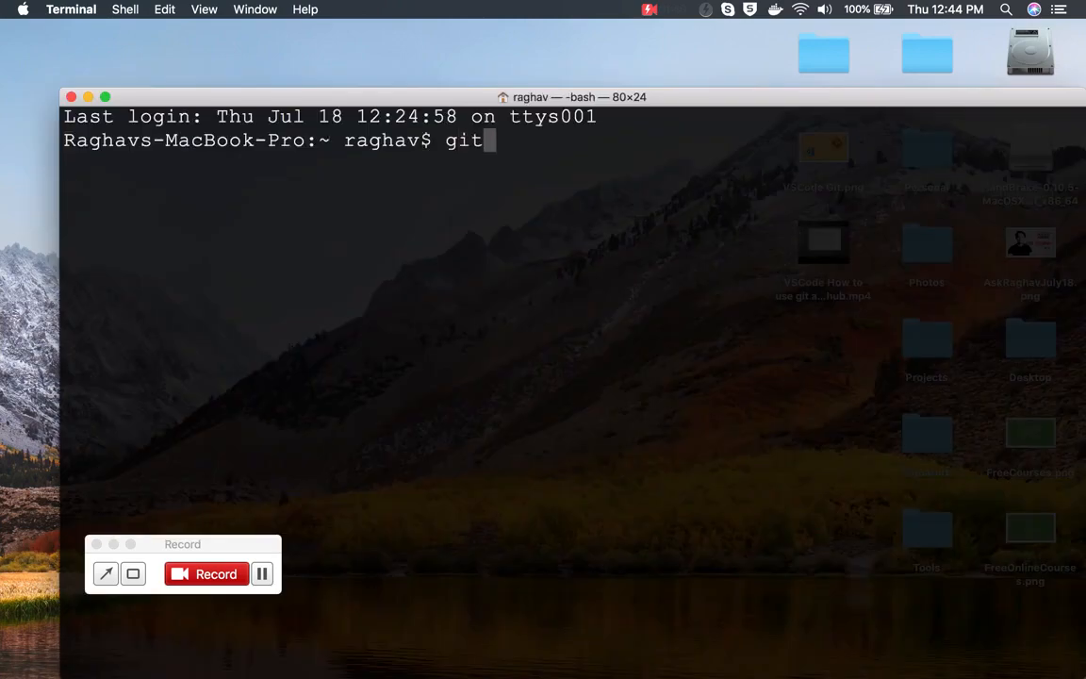
text(--v)
key(BackSpace)
text(-v)
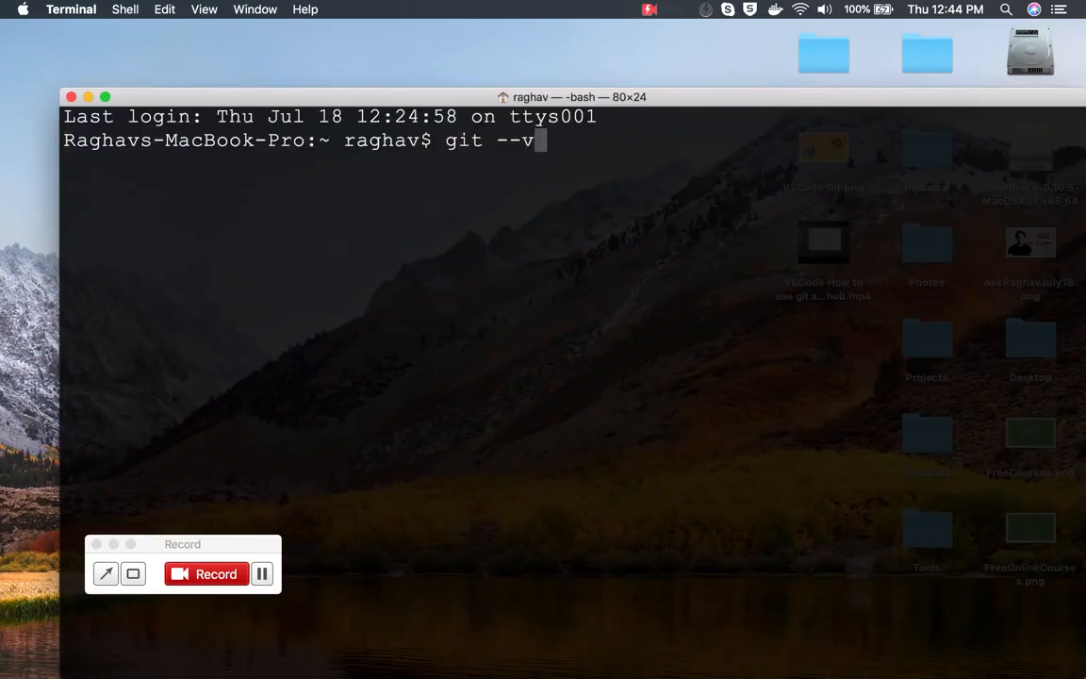
text(ersion)
key(Return)
text(exit)
key(Return)
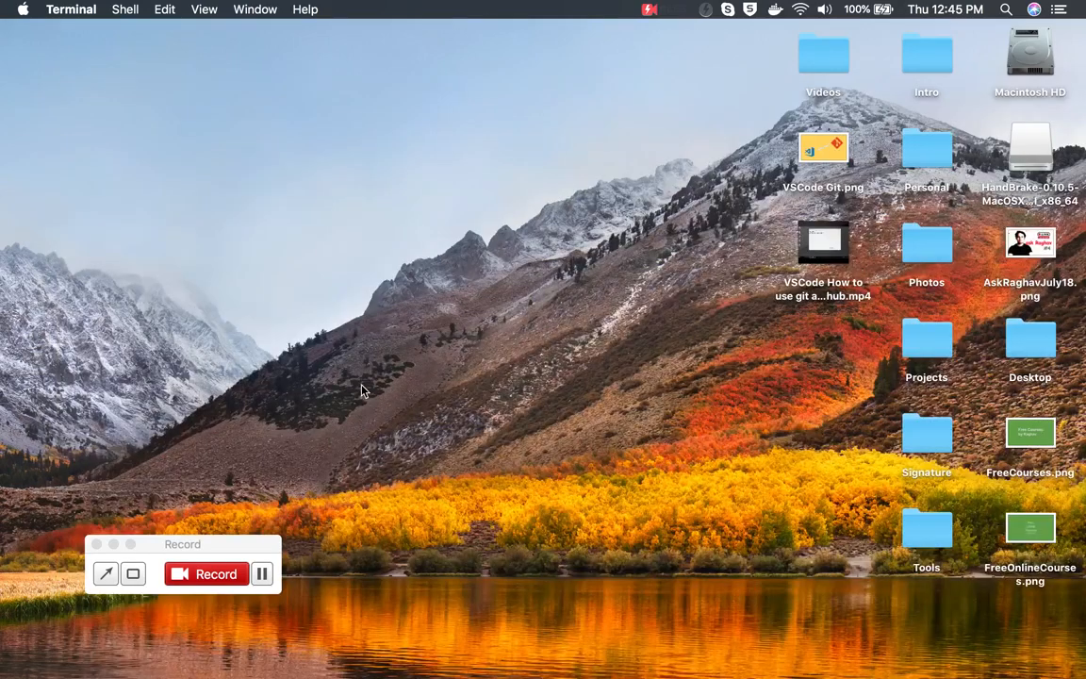
key(super+Tab)
Search 'git scm download', open the Git downloads page and paste its address into the notes.
click(633, 22)
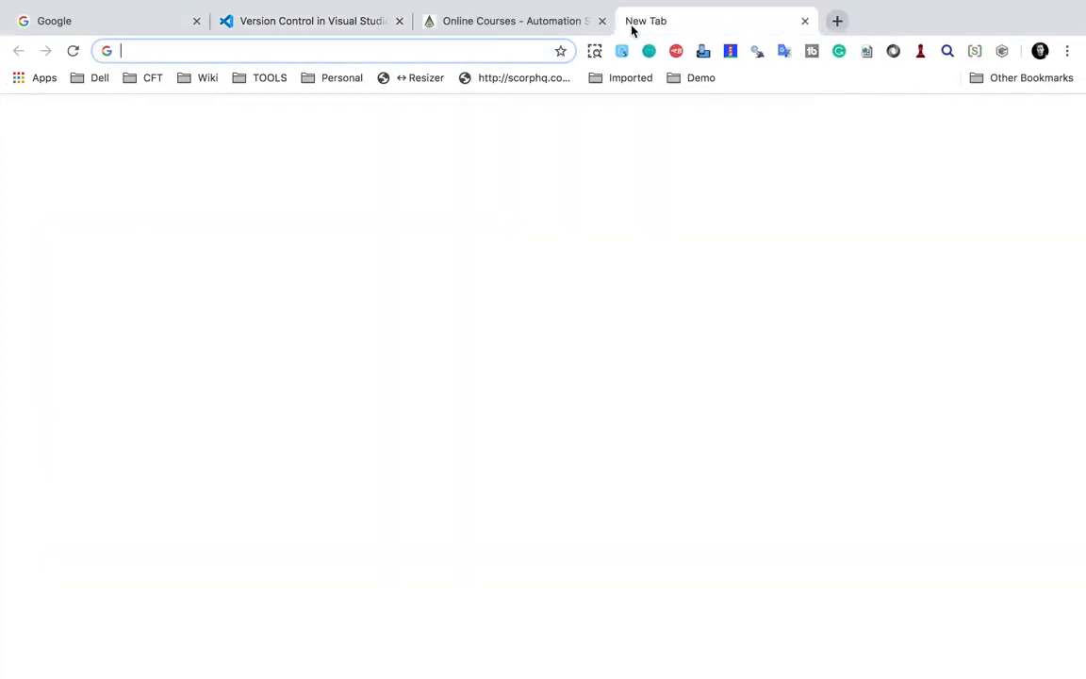
text(git scm download)
key(Return)
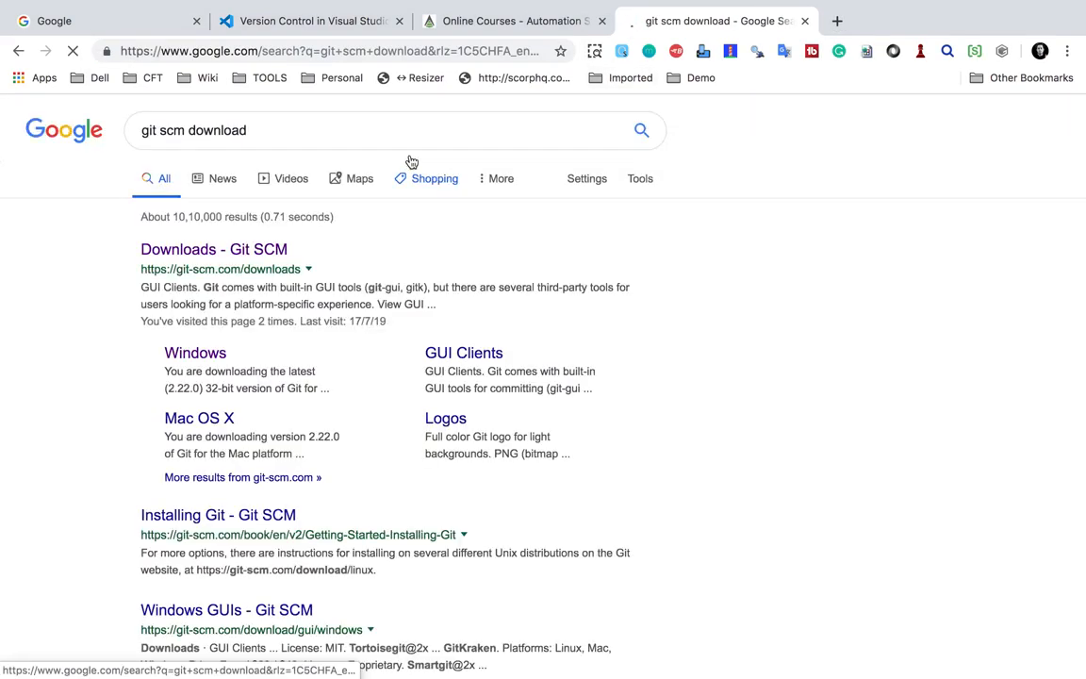
click(239, 253)
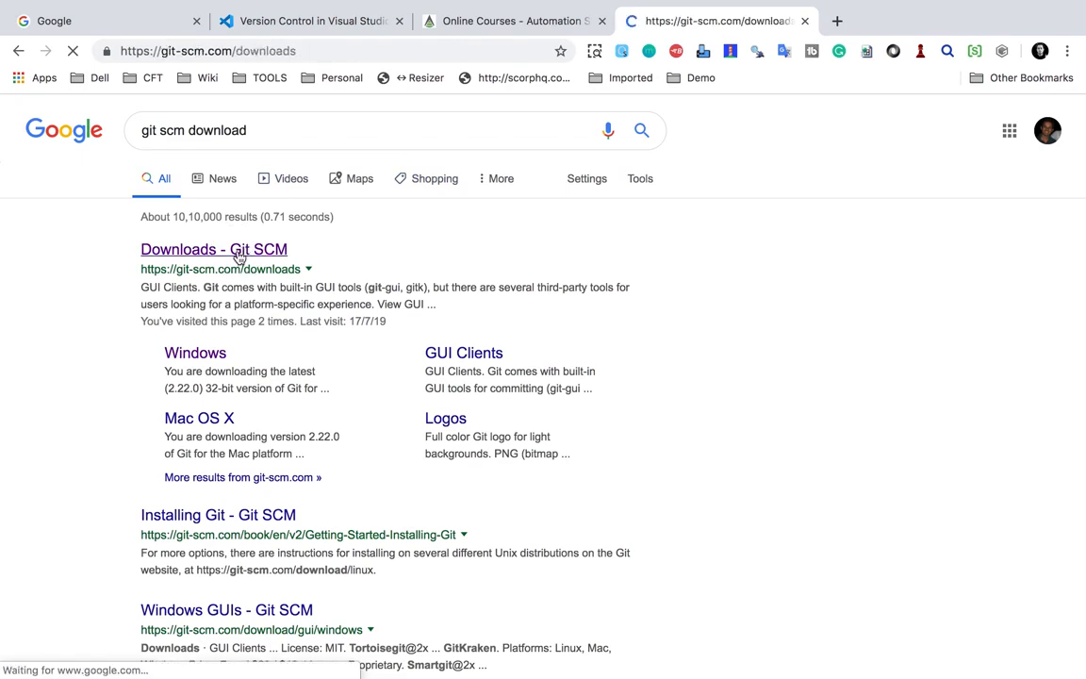
click(275, 53)
key(ctrl+c)
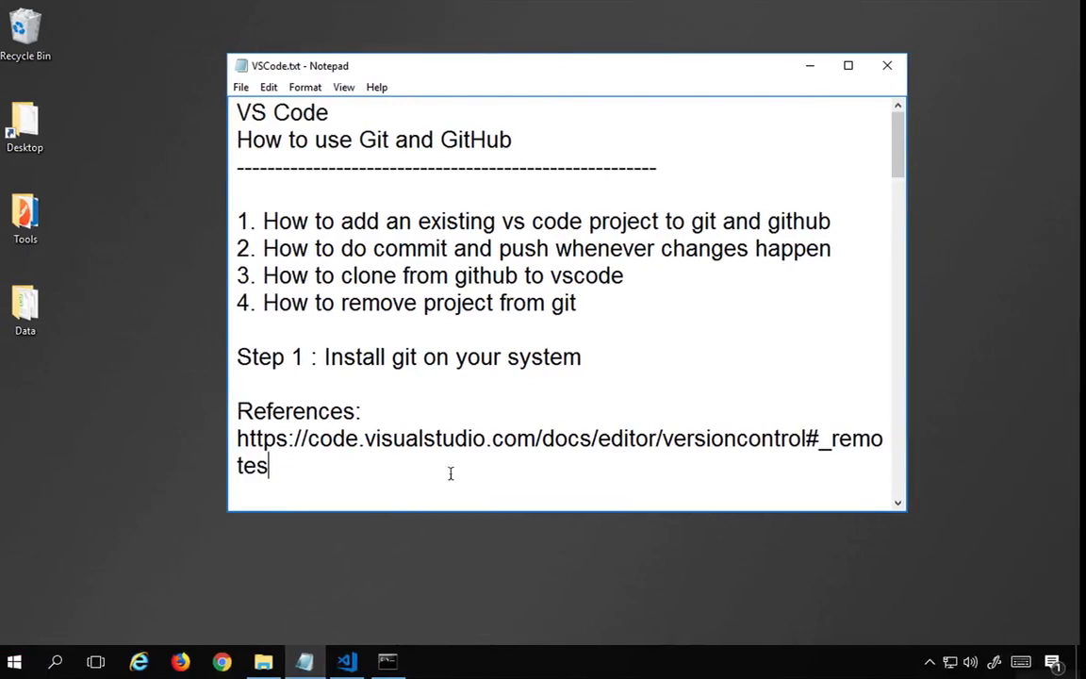
key(Return)
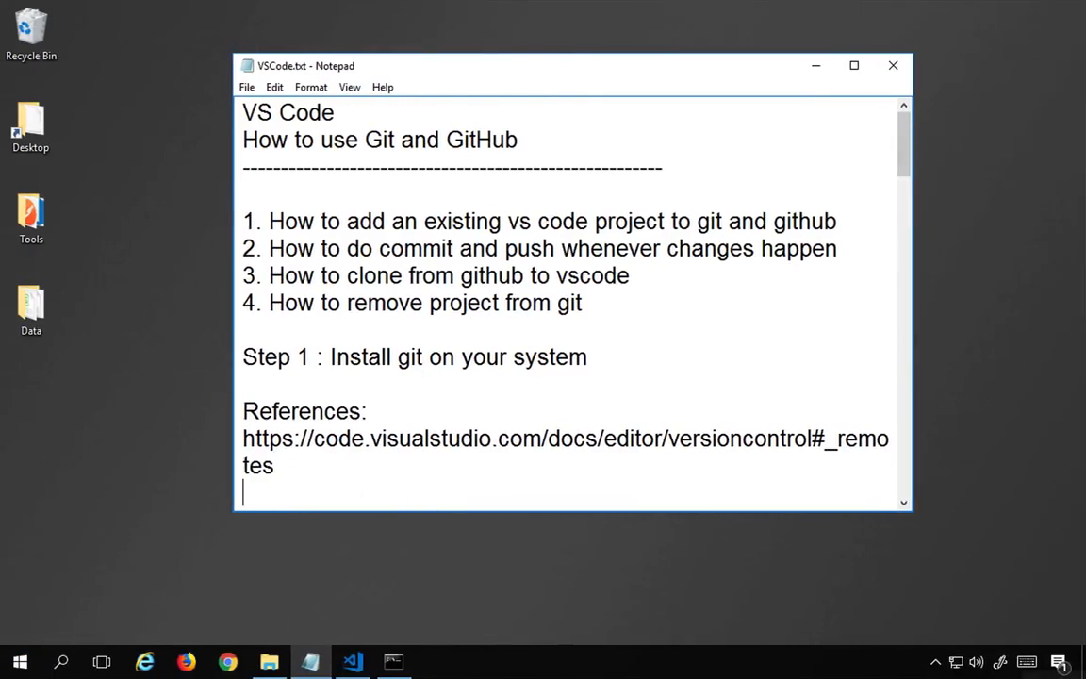
key(ctrl+v)
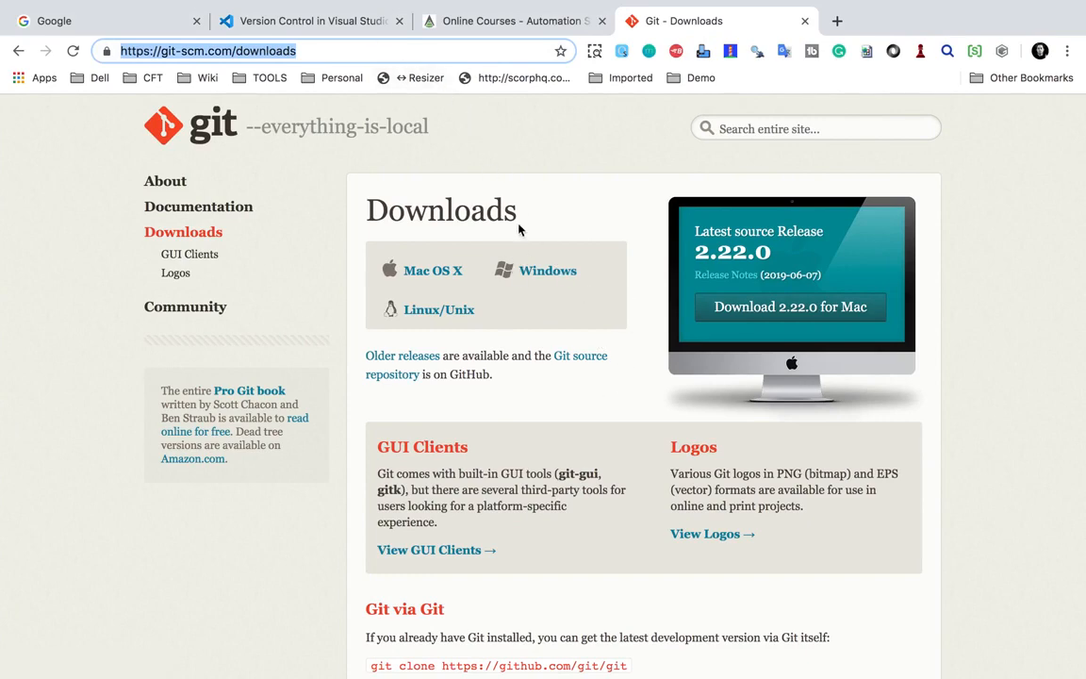
Open the Git & GitHub playlist from the Online Courses page and copy its address.
click(497, 19)
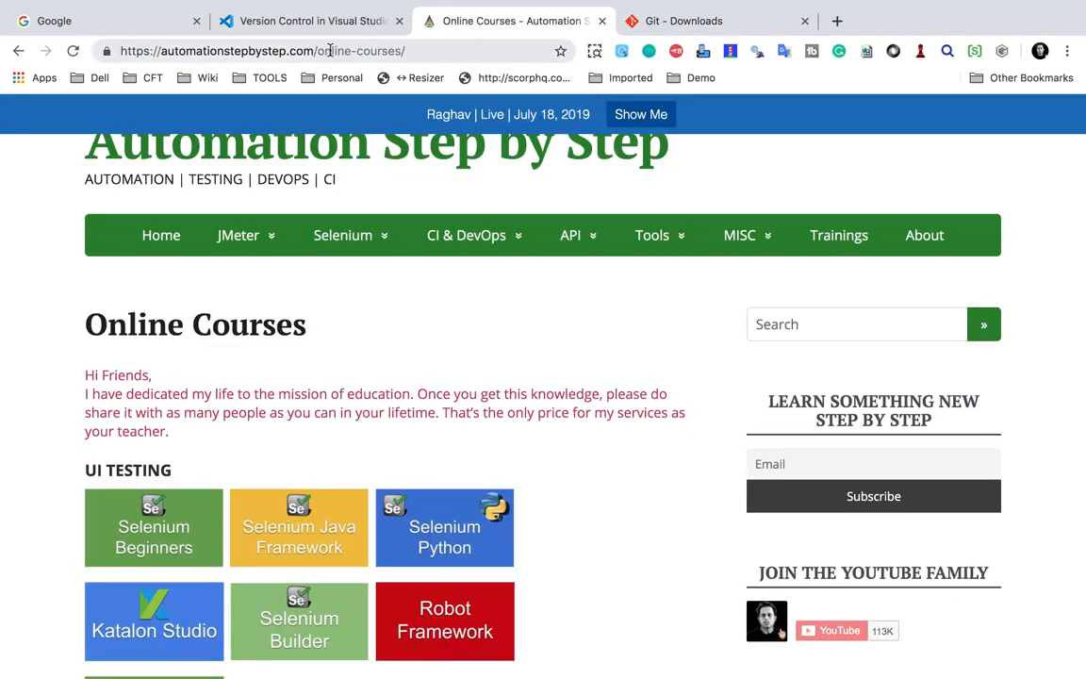
drag(304, 51, 126, 47)
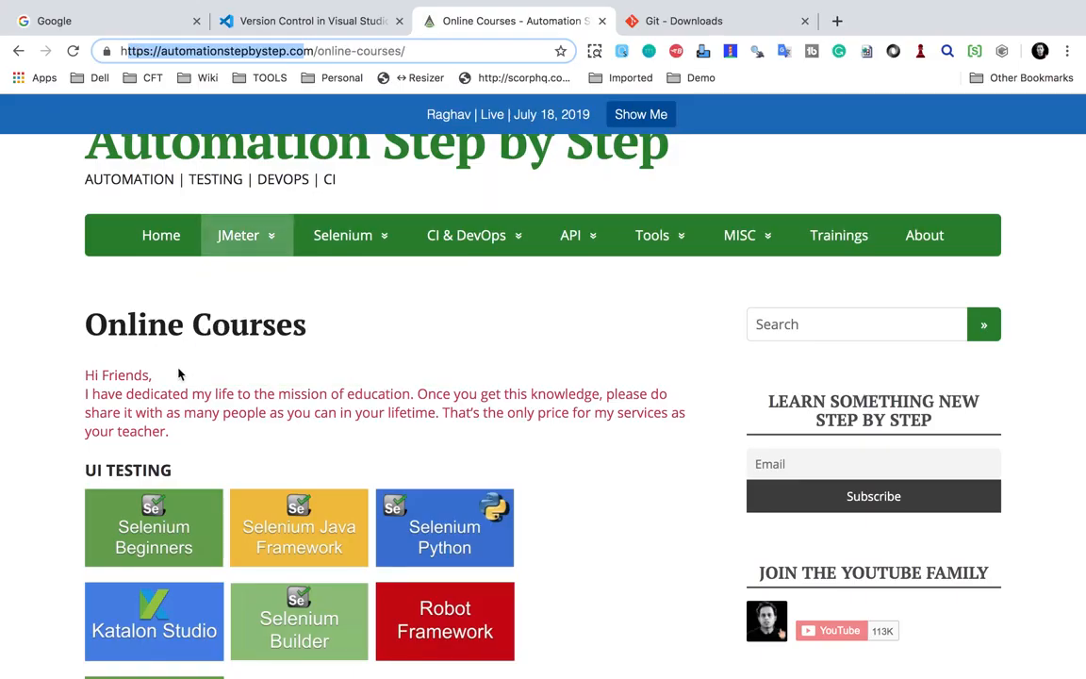
scroll(531, 366, down, 3)
scroll(180, 376, down, 8)
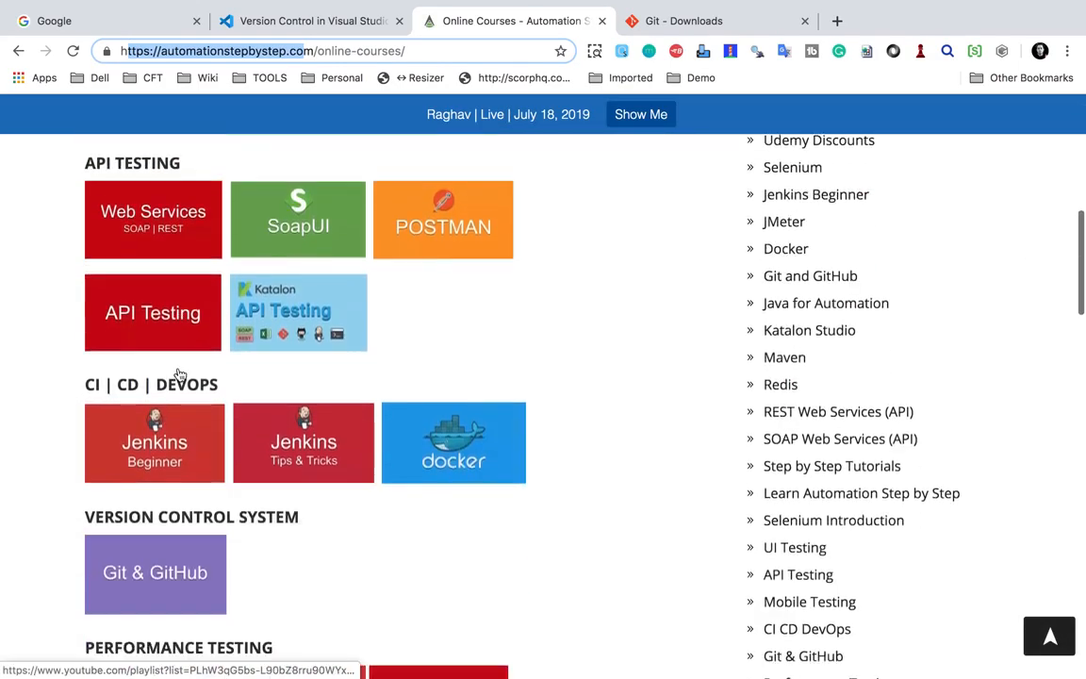
scroll(179, 375, up, 1)
click(170, 253)
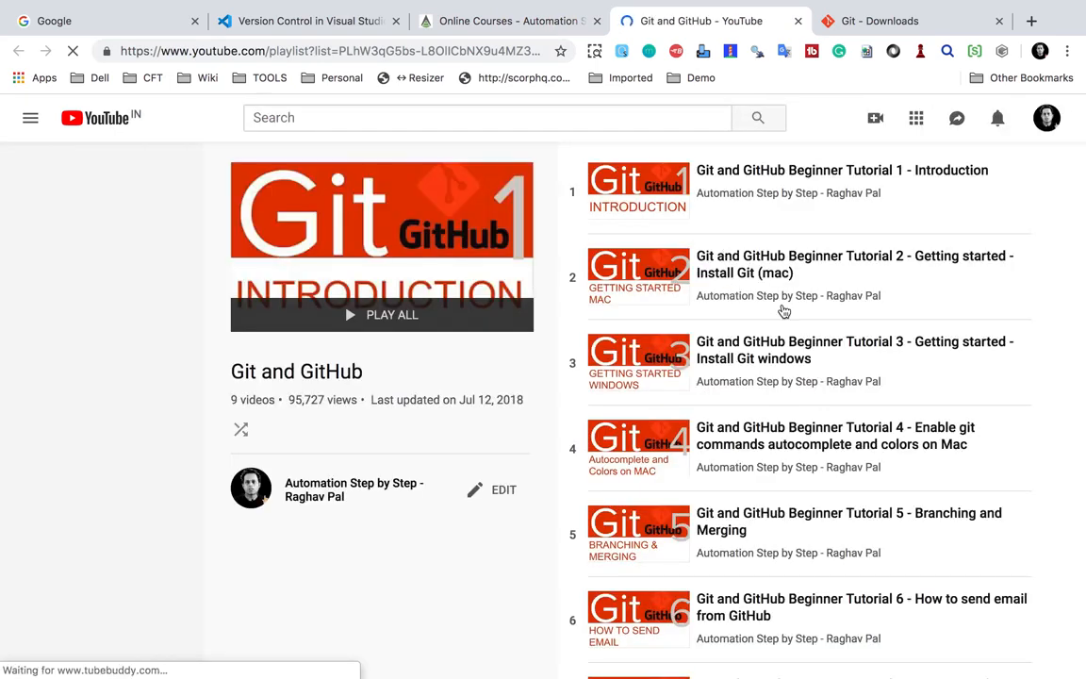
click(476, 51)
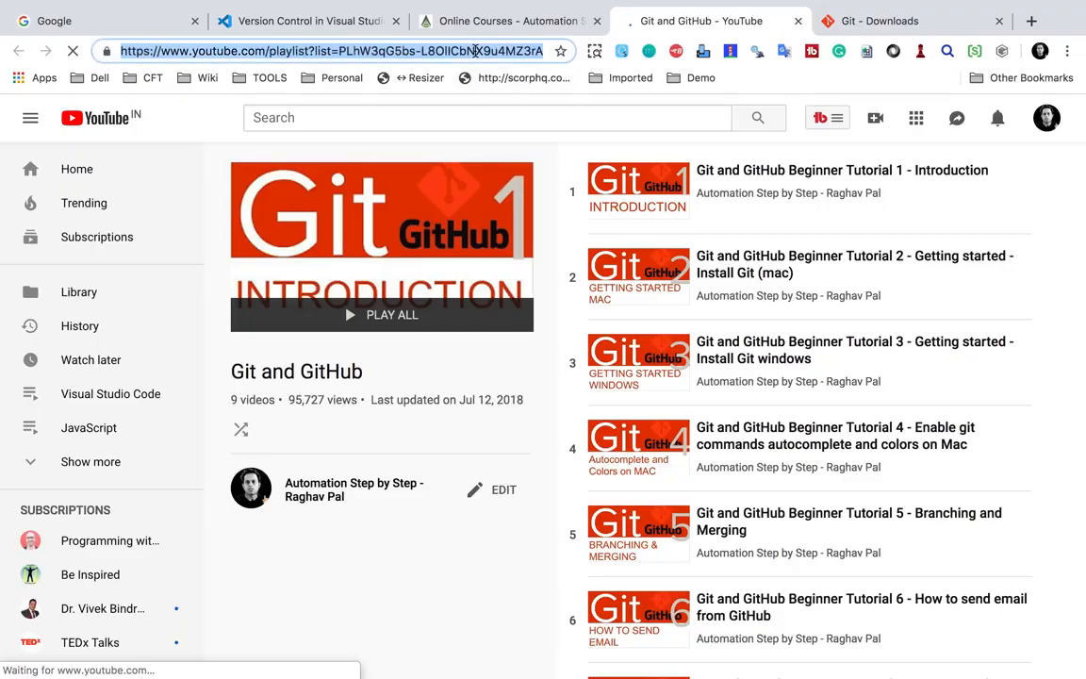
key(ctrl+Left)
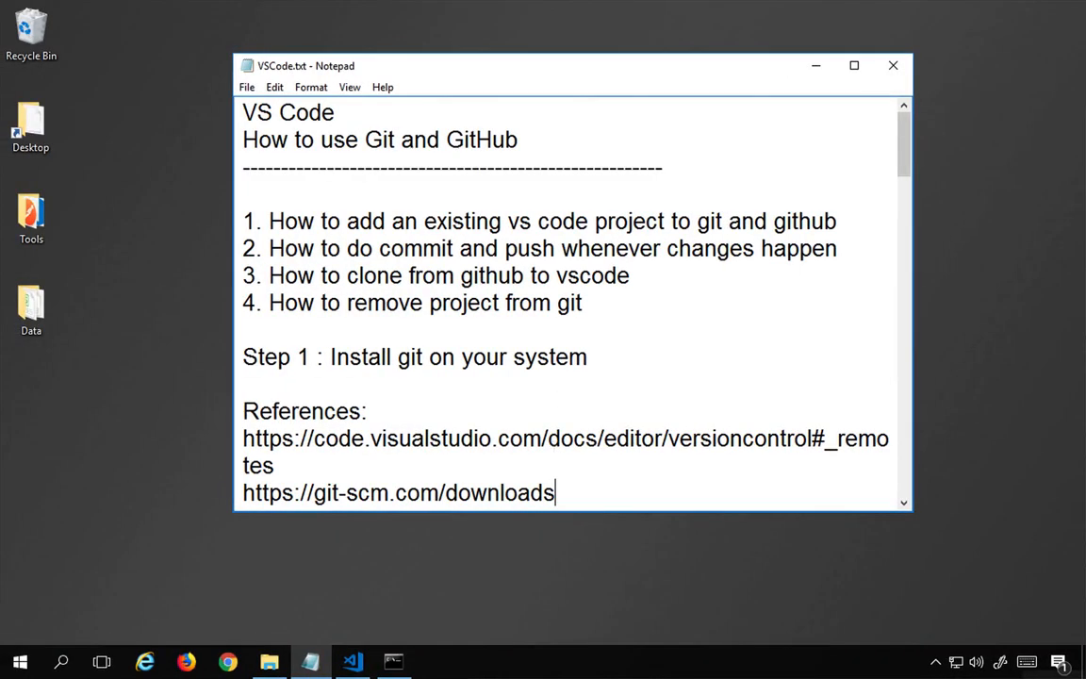
Paste the YouTube playlist URL under References and add 'Step 2 : Create account on github' below Step 1.
key(Return)
text(https://www.youtube.com/playlist?list=PLhW3qG5bs-L8OlICbNX9u4MZ3rAt5c5GG)
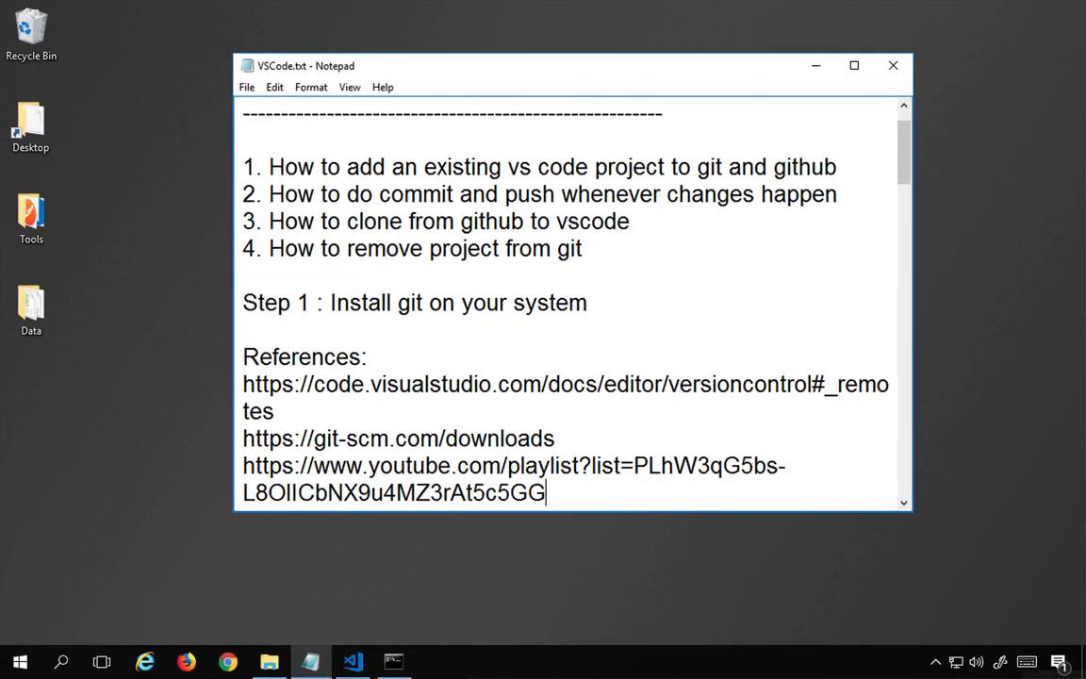
click(593, 307)
key(Return)
key(Return)
key(Return)
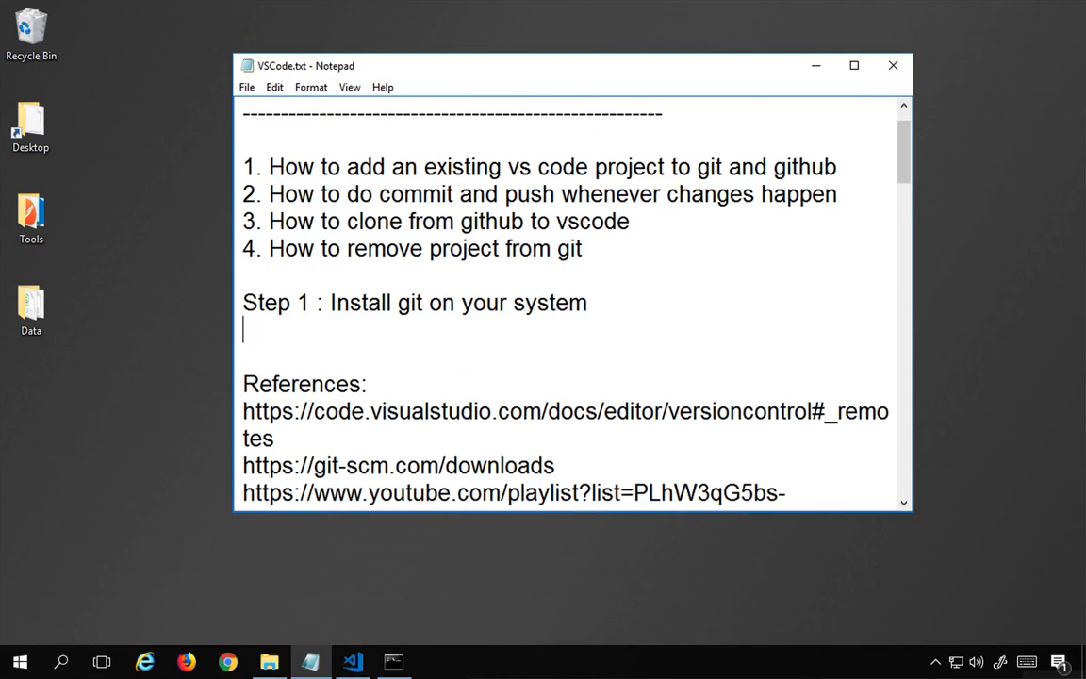
key(Up)
text(Step 2 : Create a)
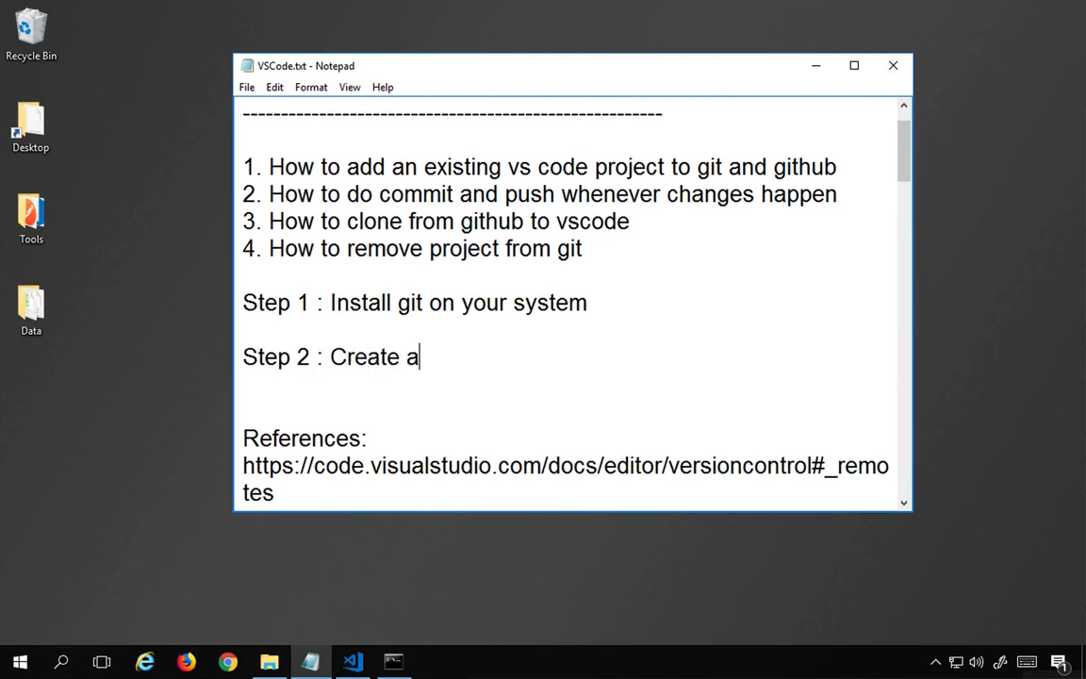
text(ccount on gith)
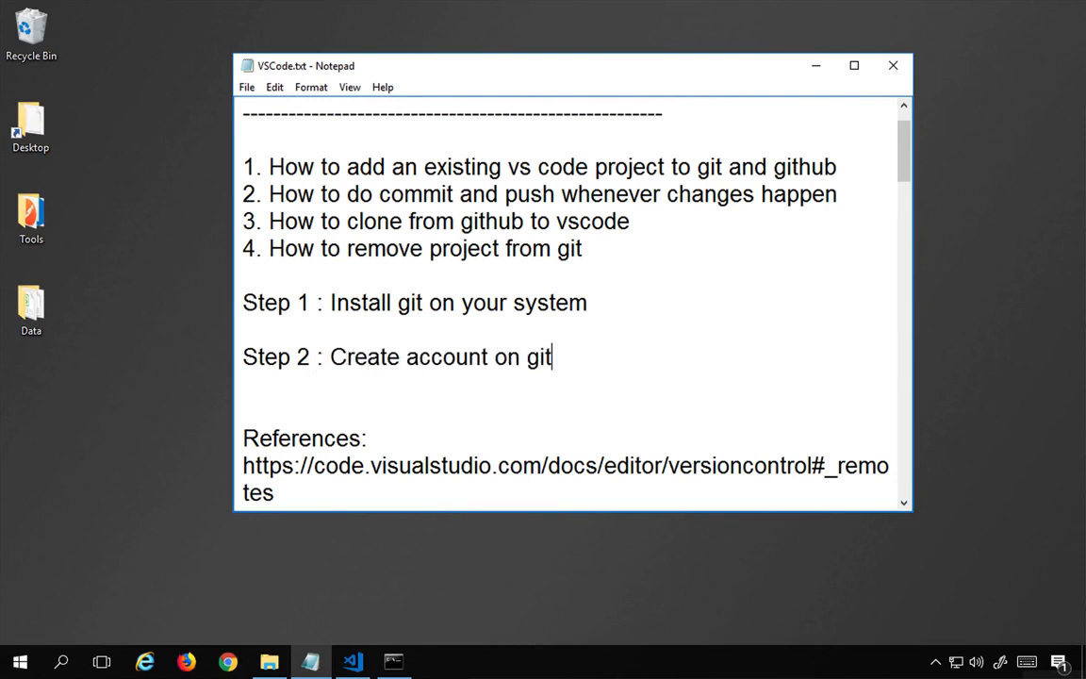
text(ub)
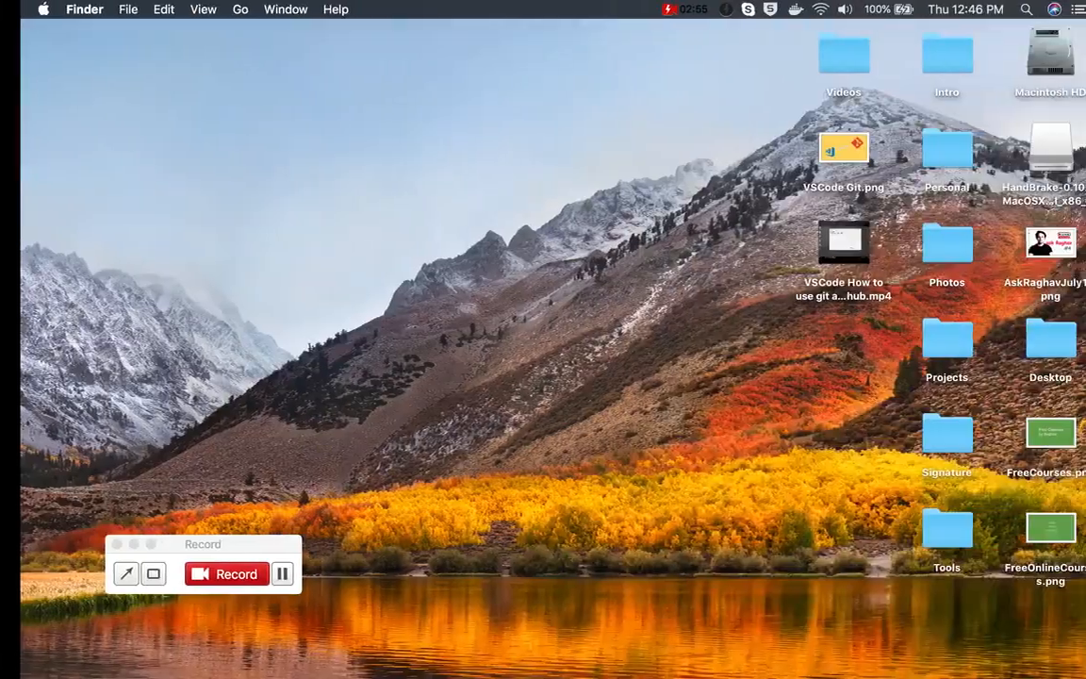
key(ctrl+Right)
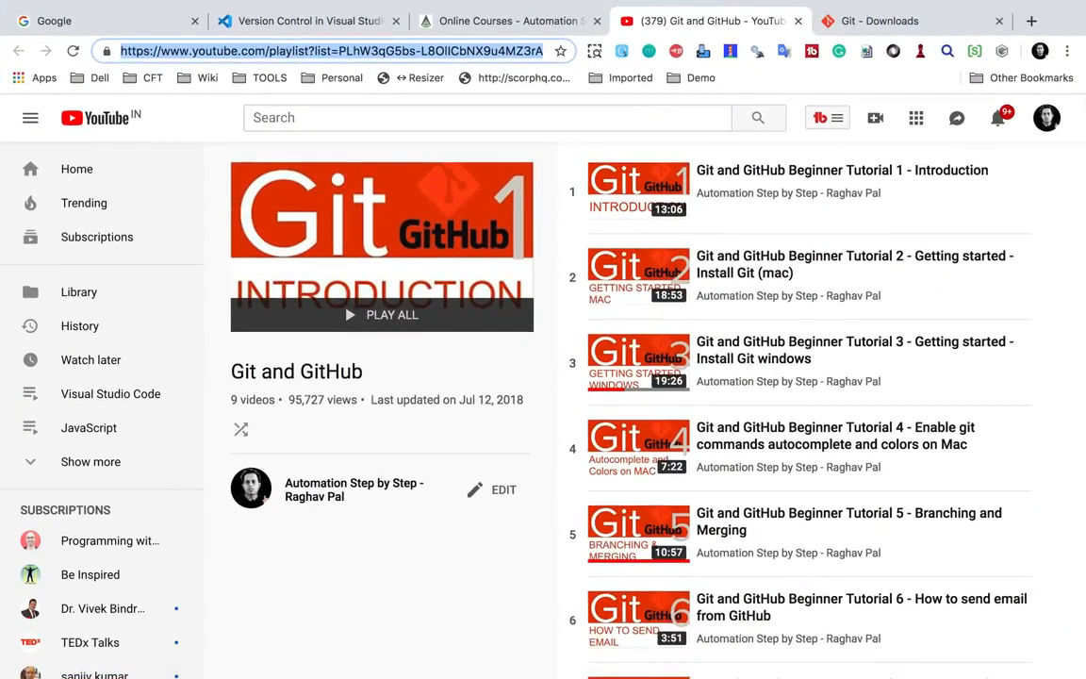
Load the GitHub home page in a new browser tab.
click(1031, 21)
text(git)
key(Return)
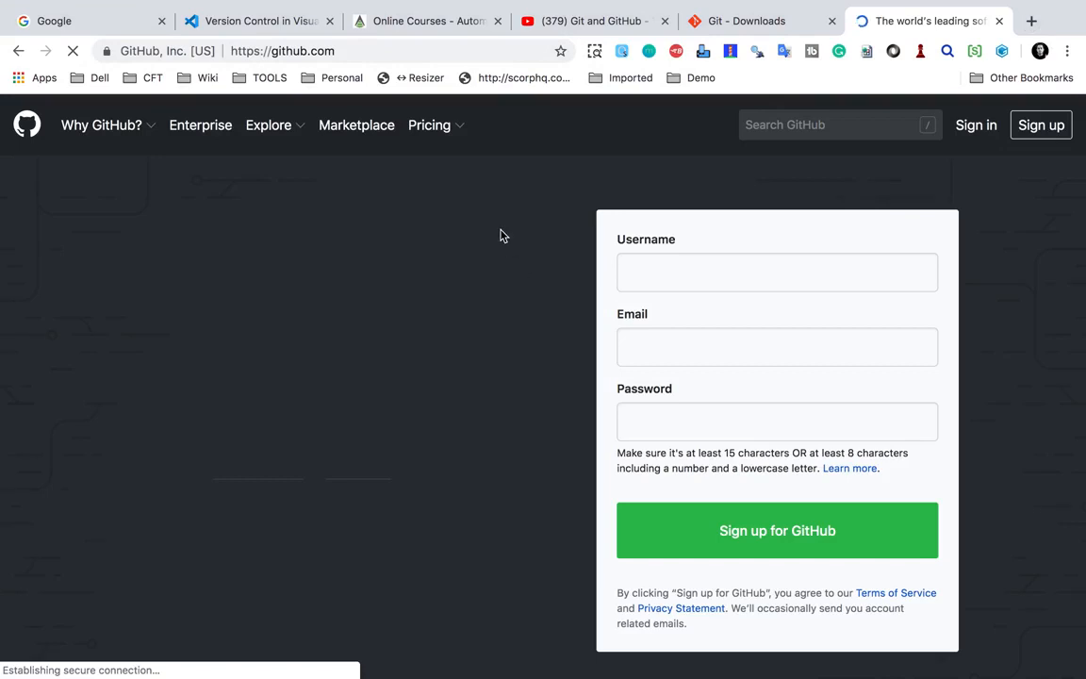
click(650, 347)
click(598, 506)
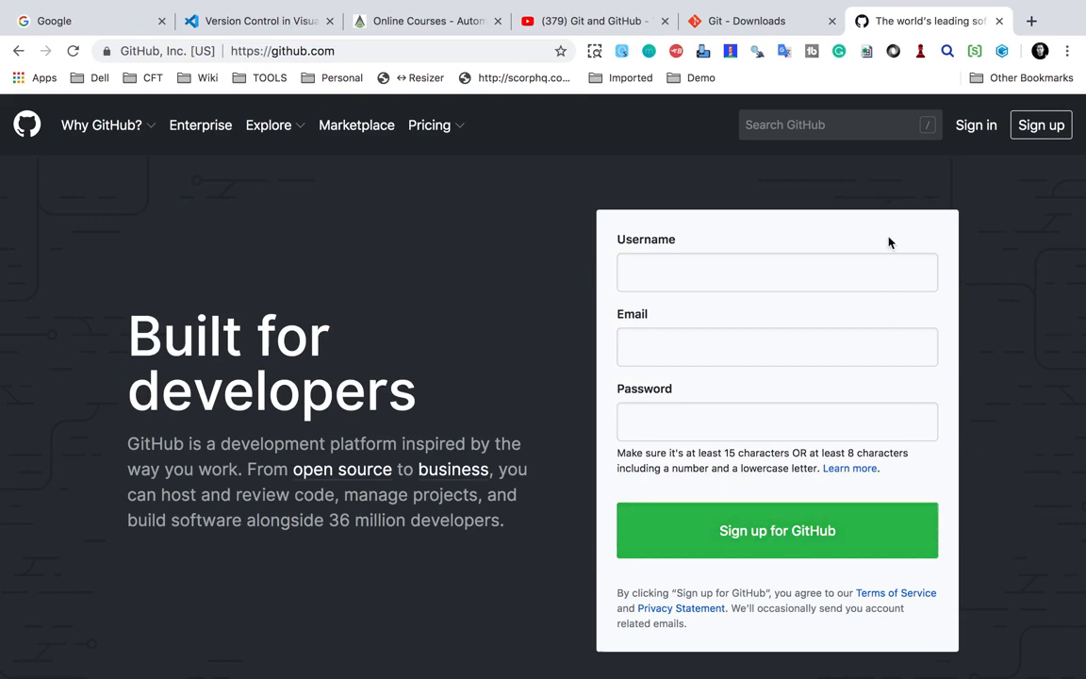
Sign in with the saved username and account password, then select the dashboard address.
click(973, 129)
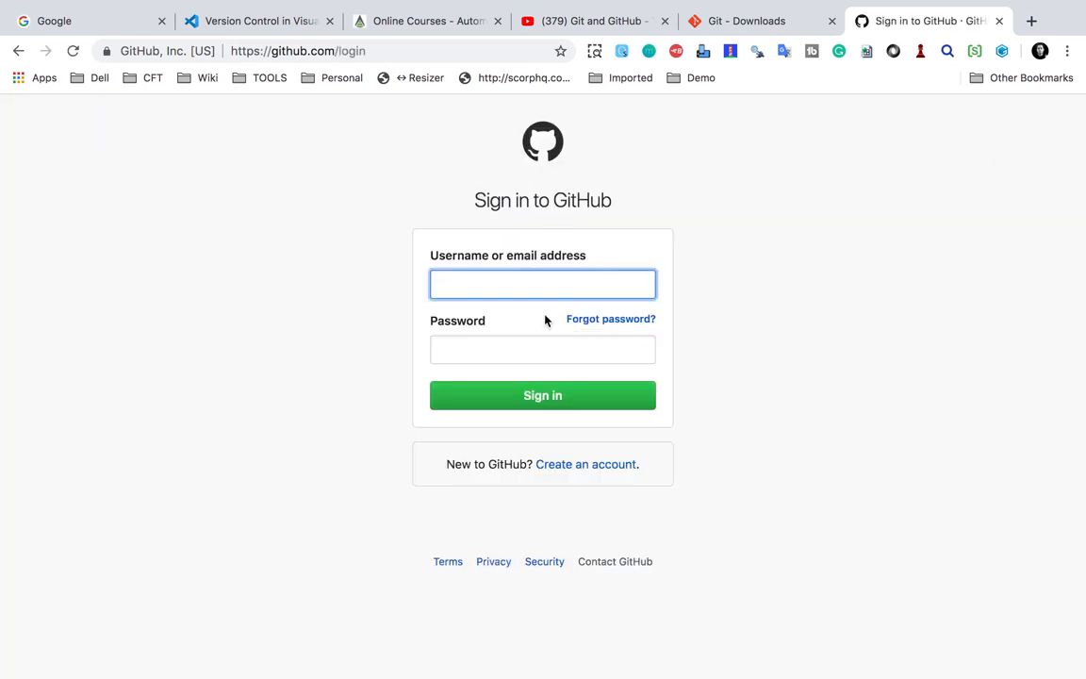
text(Raghav-Pal)
click(527, 330)
click(527, 339)
text(***)
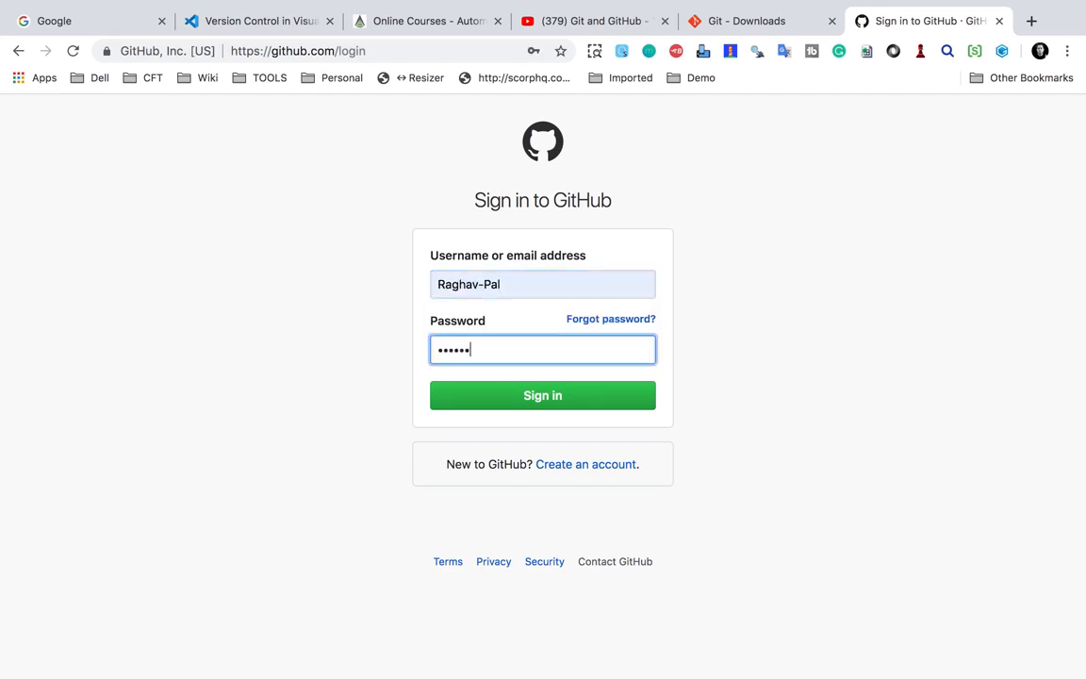
click(508, 404)
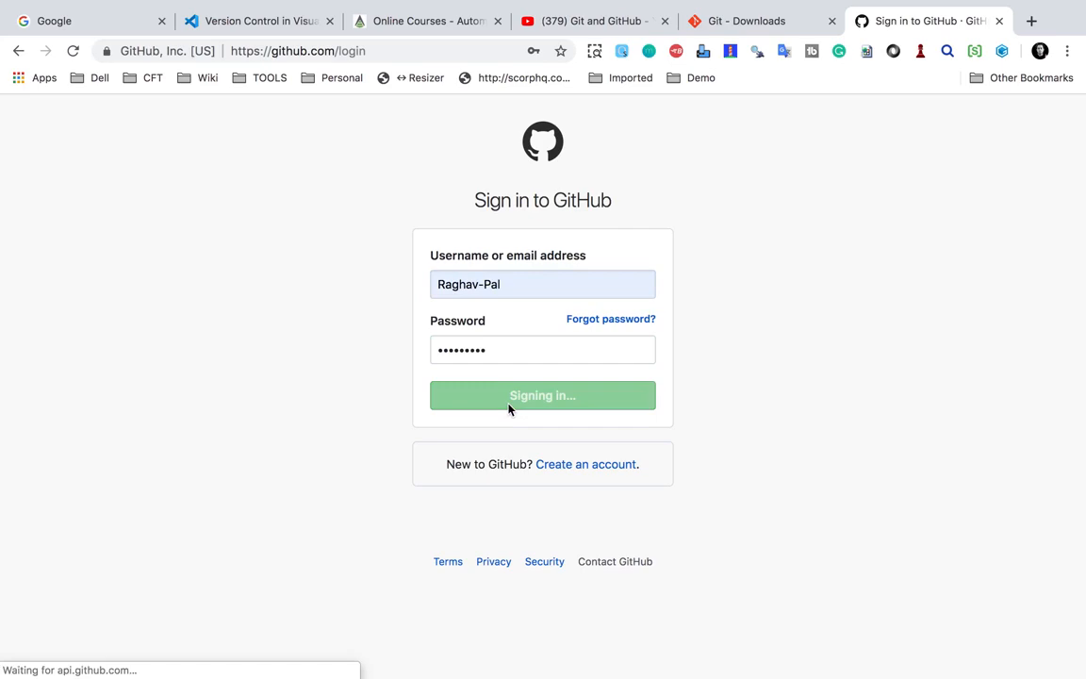
click(340, 50)
key(ctrl+c)
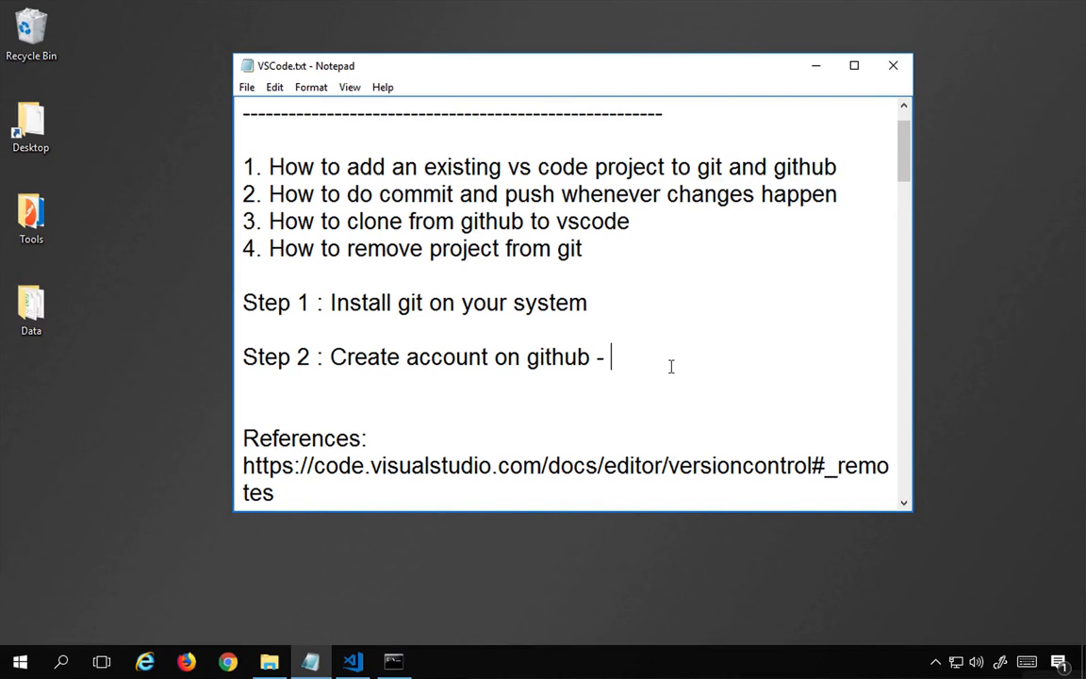
click(671, 366)
key(ctrl+v)
key(Return)
key(Return)
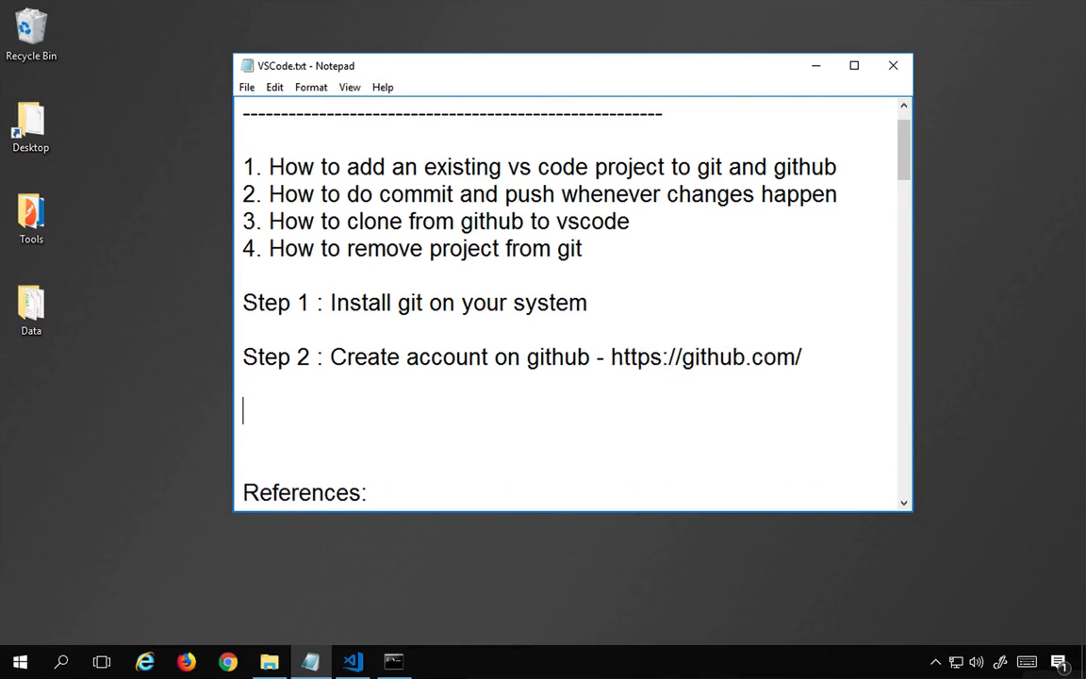
text(Step 3)
text( : Cre)
text(a r)
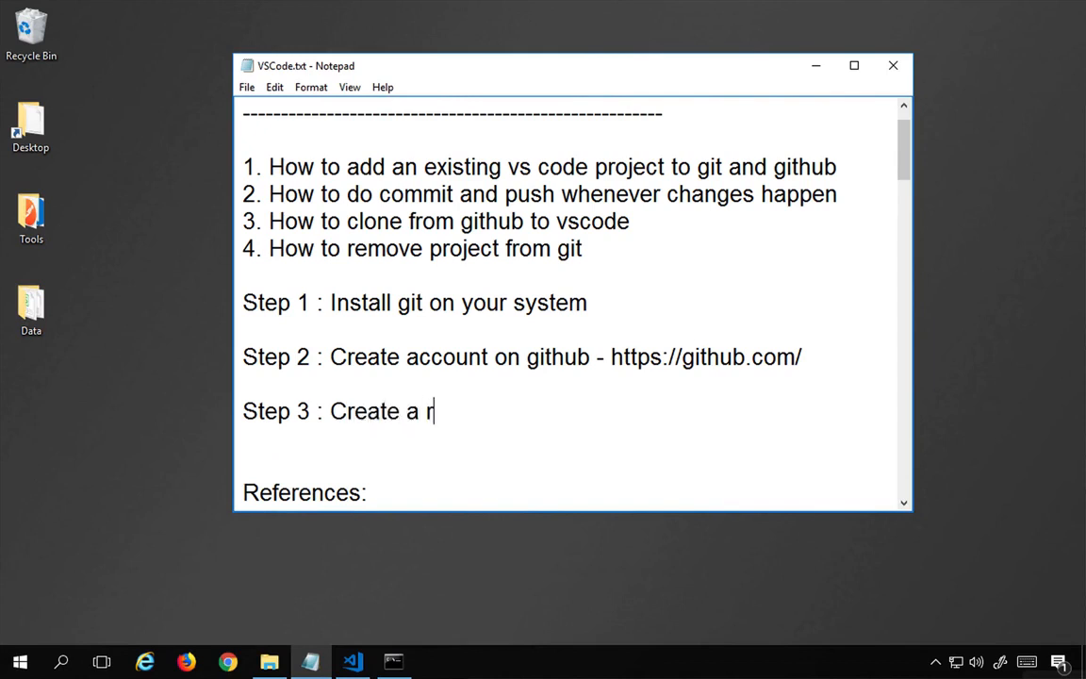
text(epos)
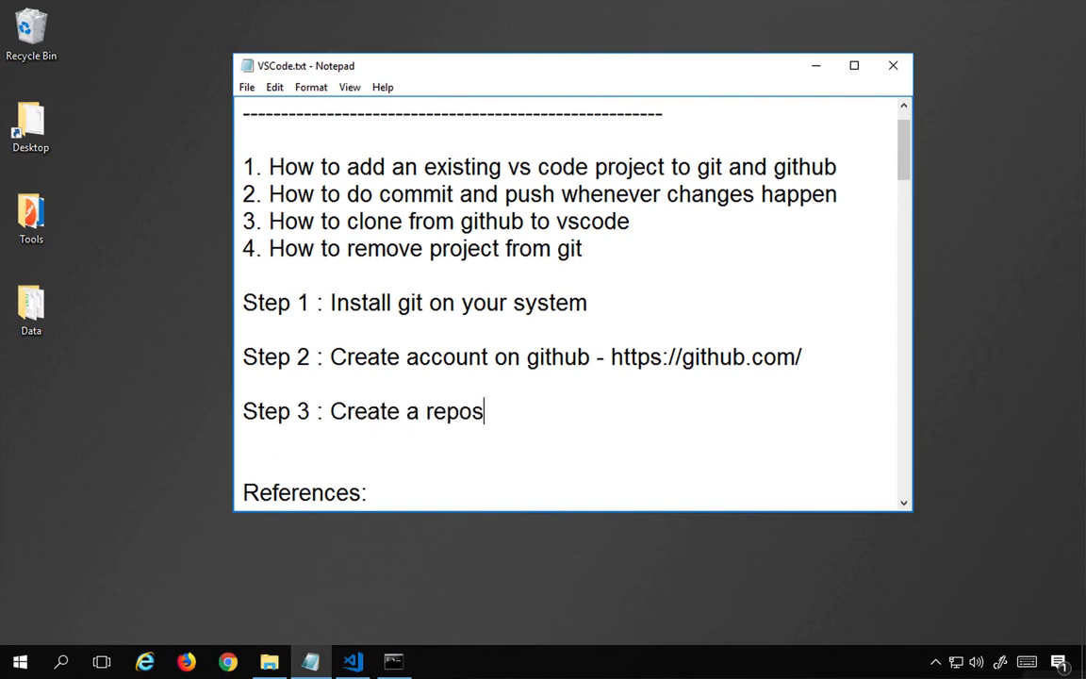
text(itory on gi)
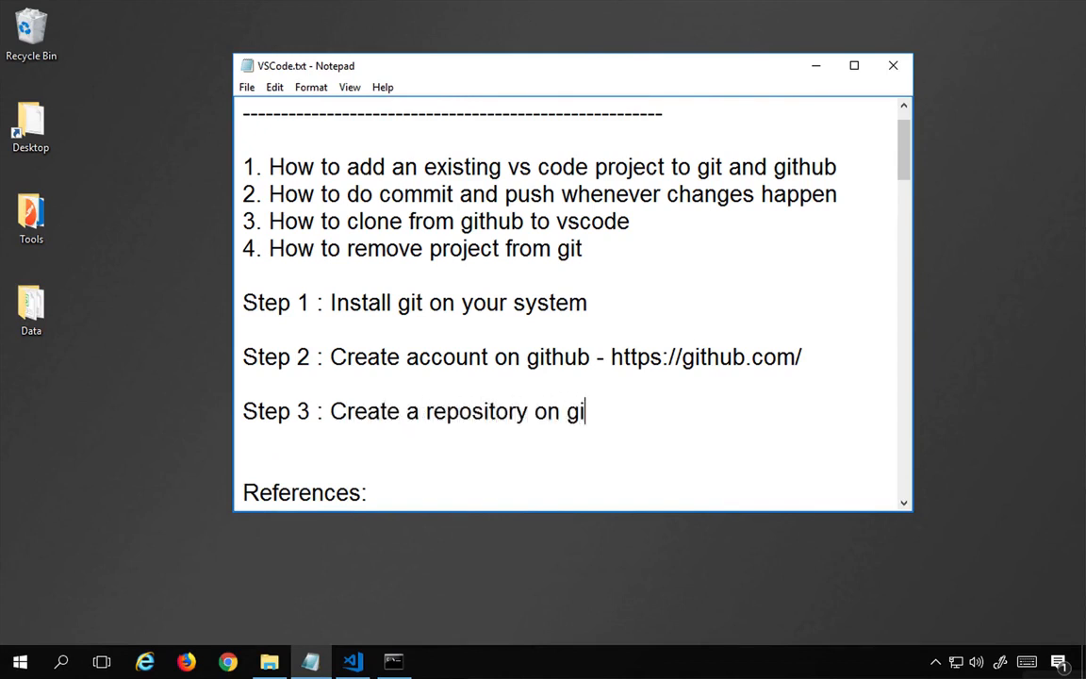
text(thub)
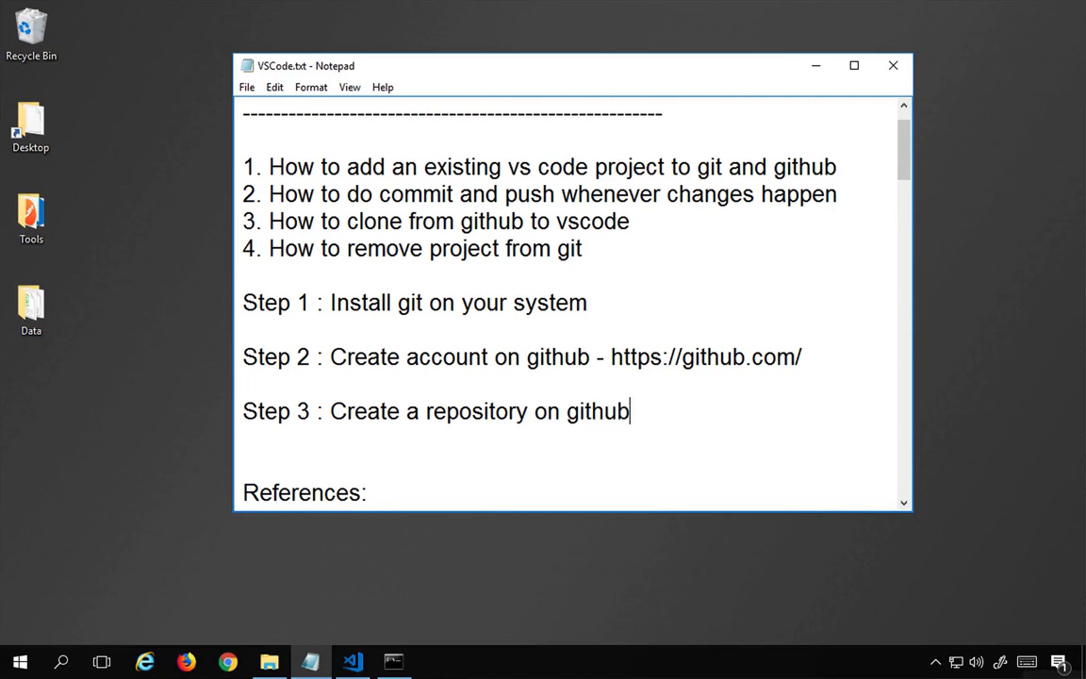
key(Return)
key(Return)
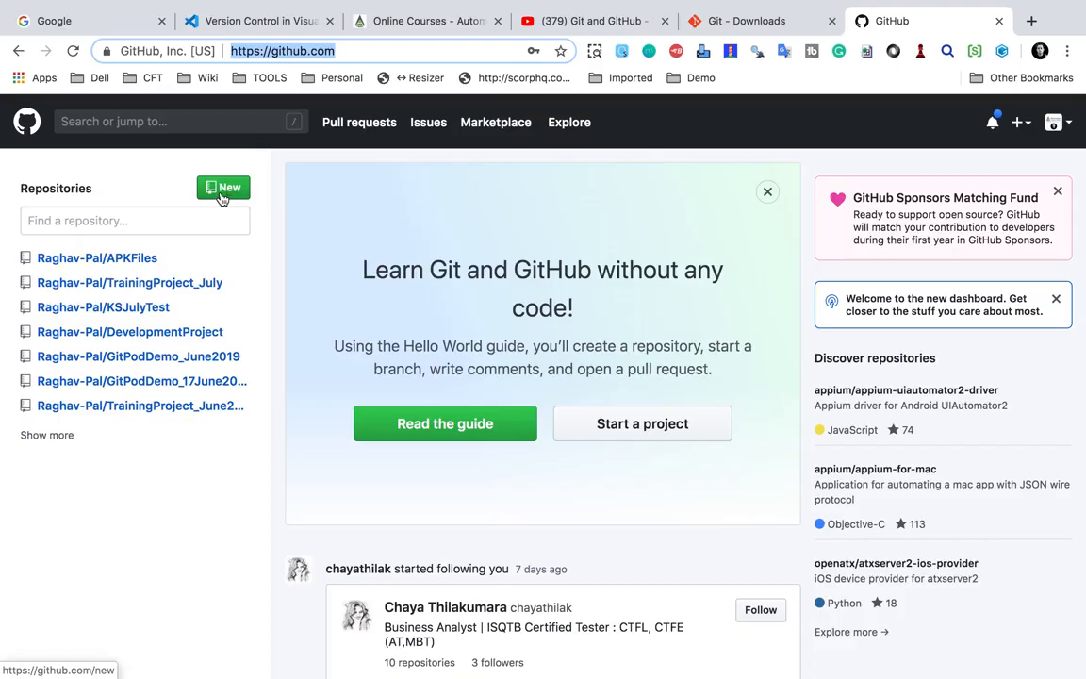
Open GitHub's new-repository form from the create menu.
click(1020, 121)
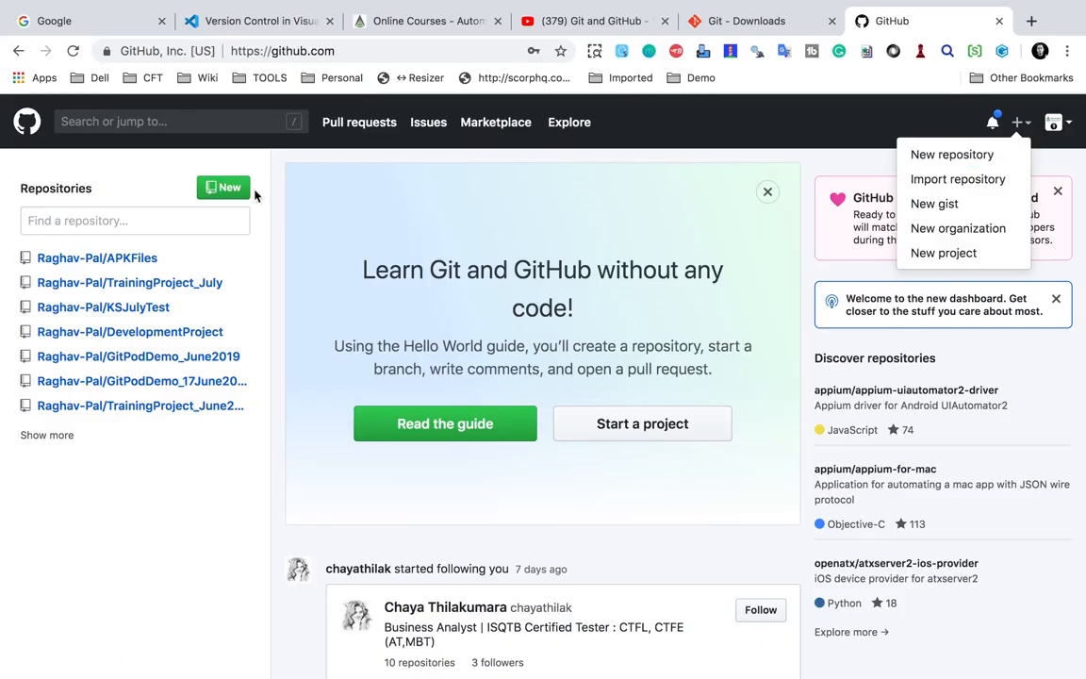
click(233, 192)
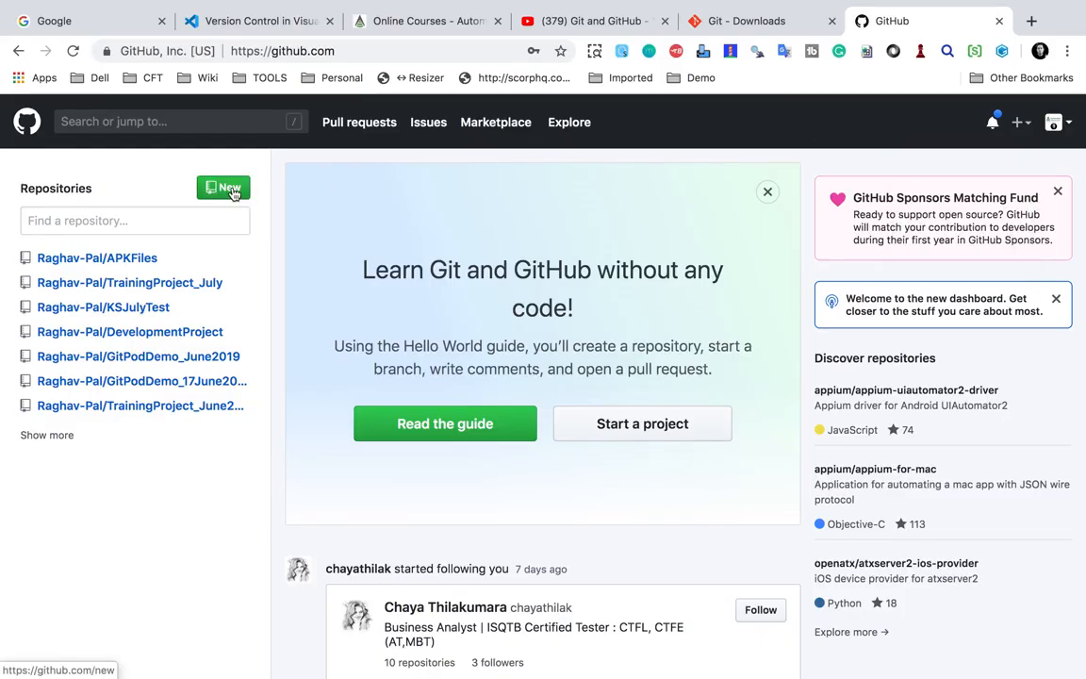
click(231, 189)
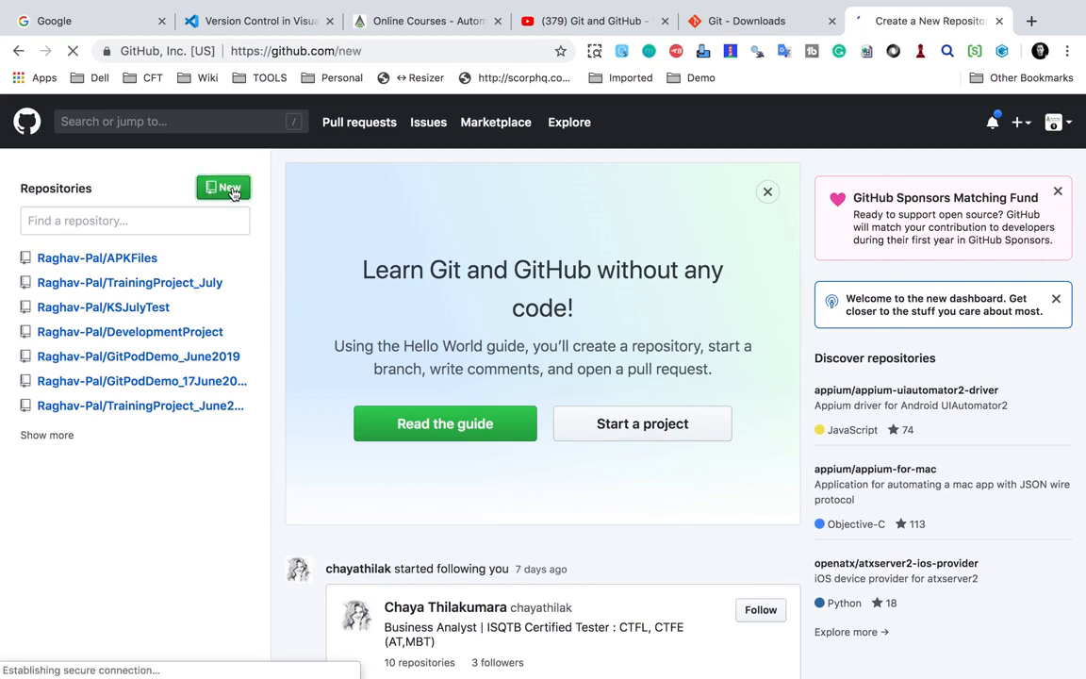
click(412, 330)
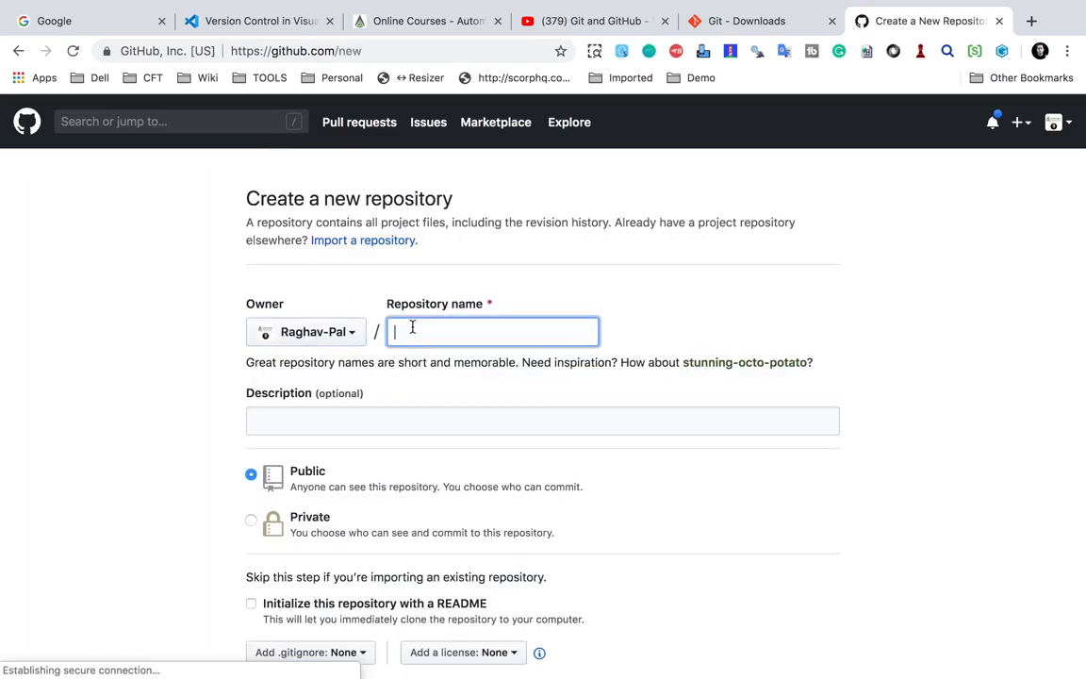
key(ctrl+Left)
key(ctrl+Up)
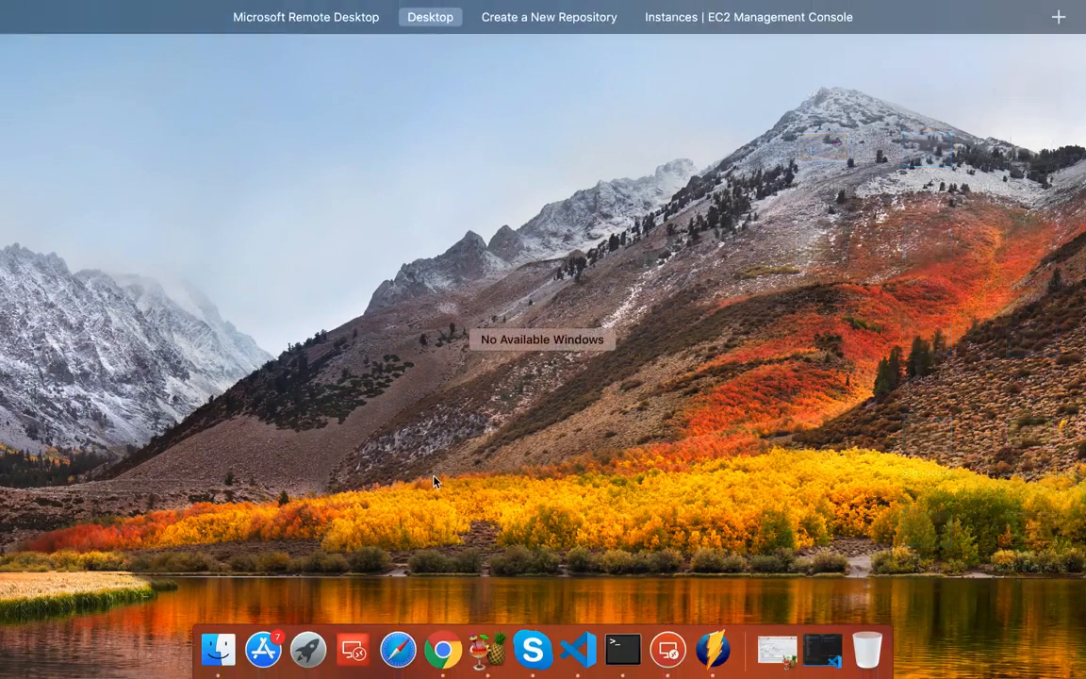
click(821, 649)
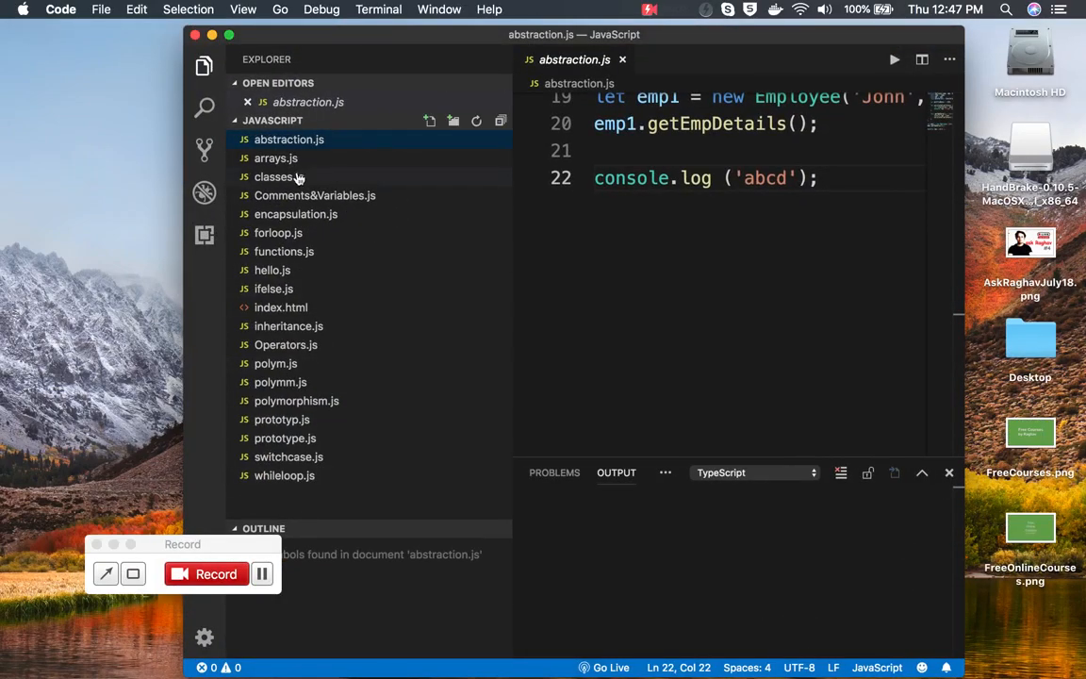
key(ctrl+Right)
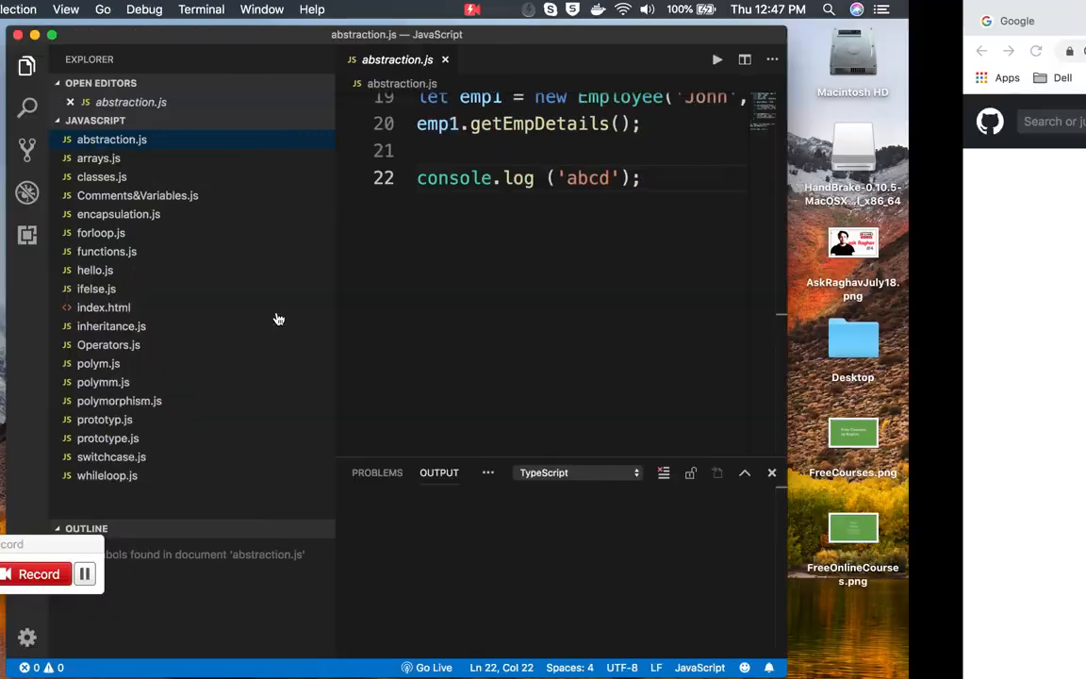
Name the repository JavaScript, create it, and copy its HTTPS clone URL.
text(JavaScript)
click(419, 423)
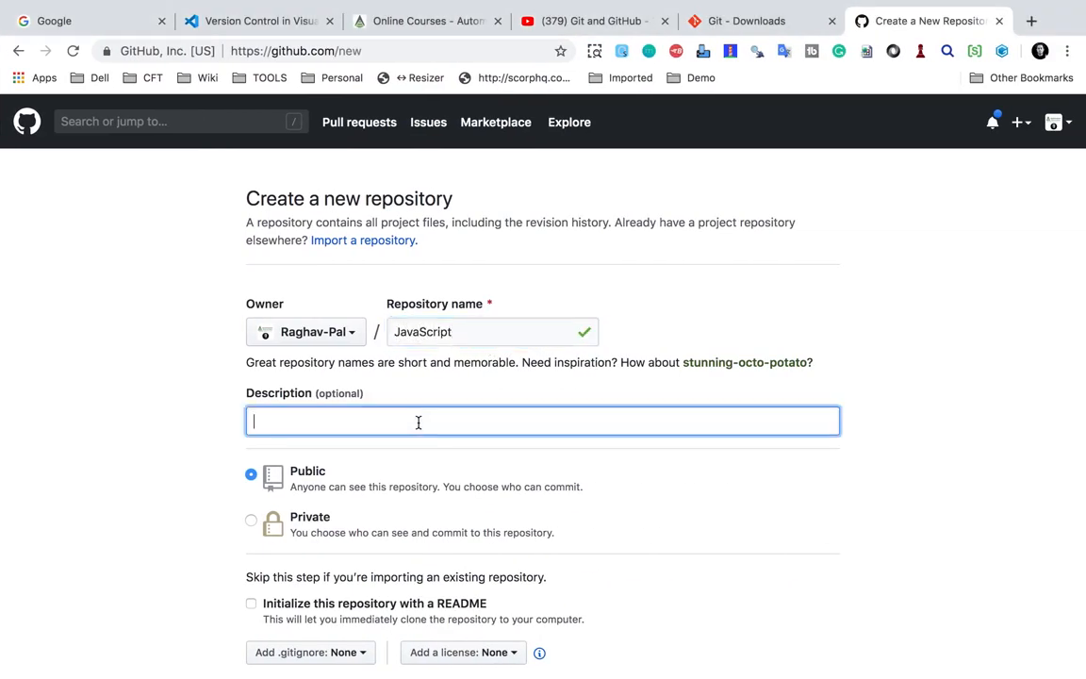
scroll(419, 422, down, 5)
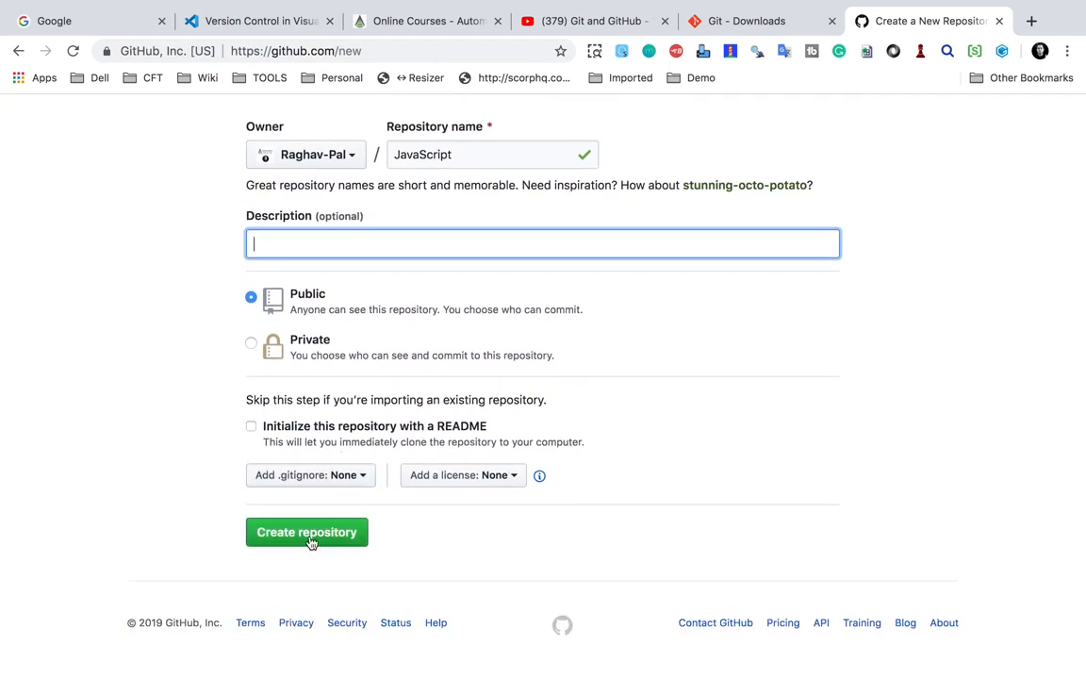
click(334, 531)
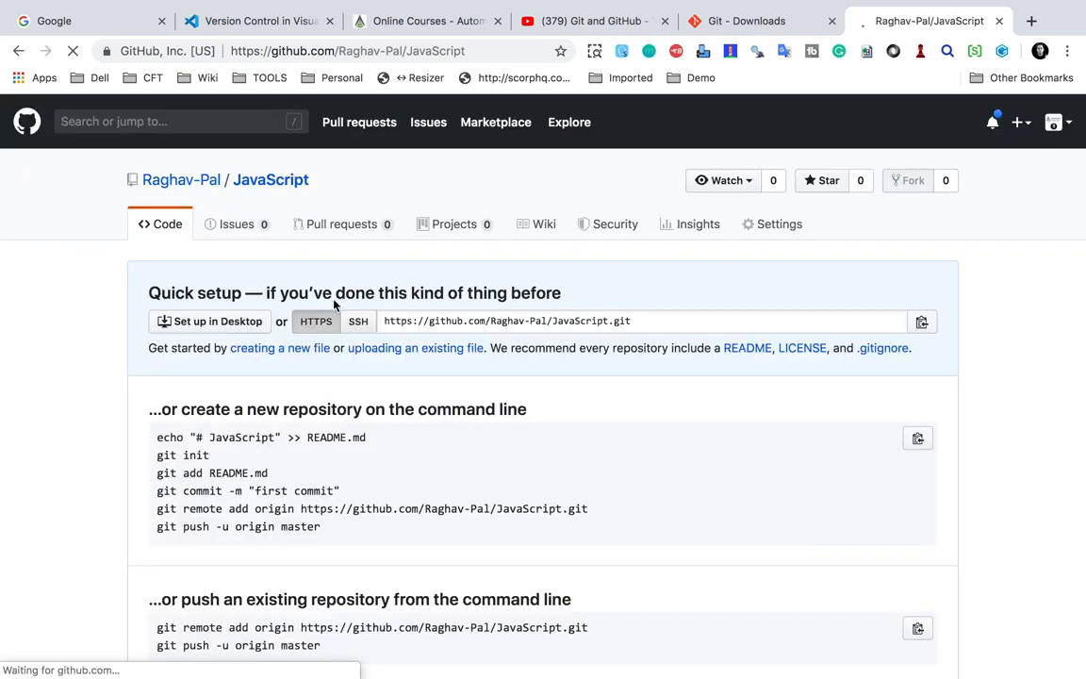
click(399, 355)
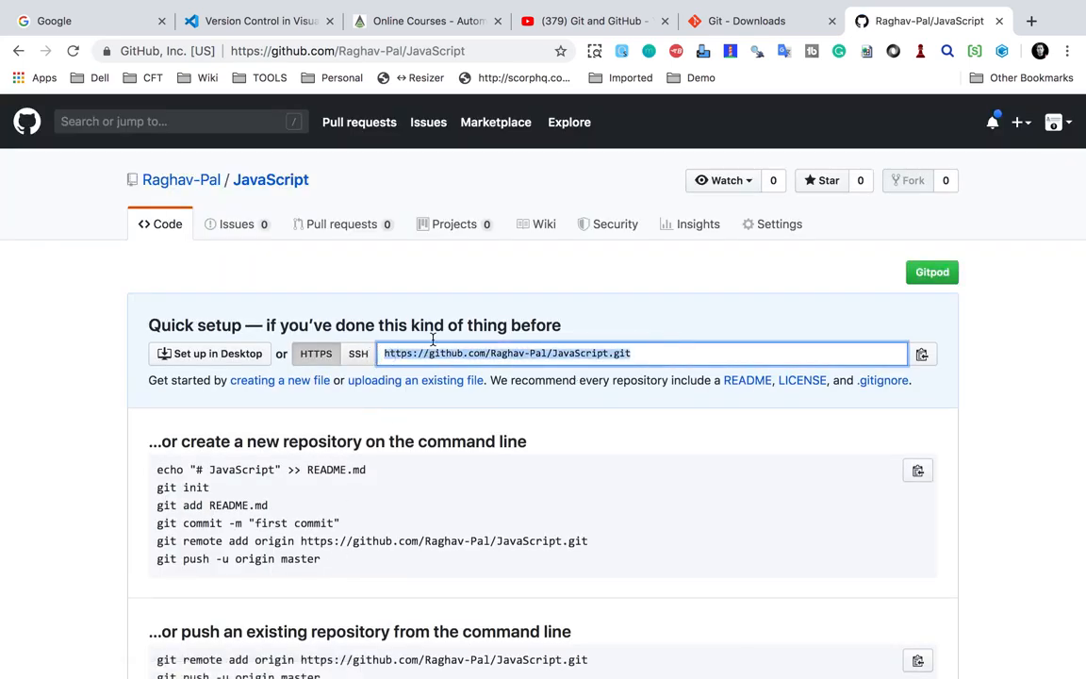
click(921, 354)
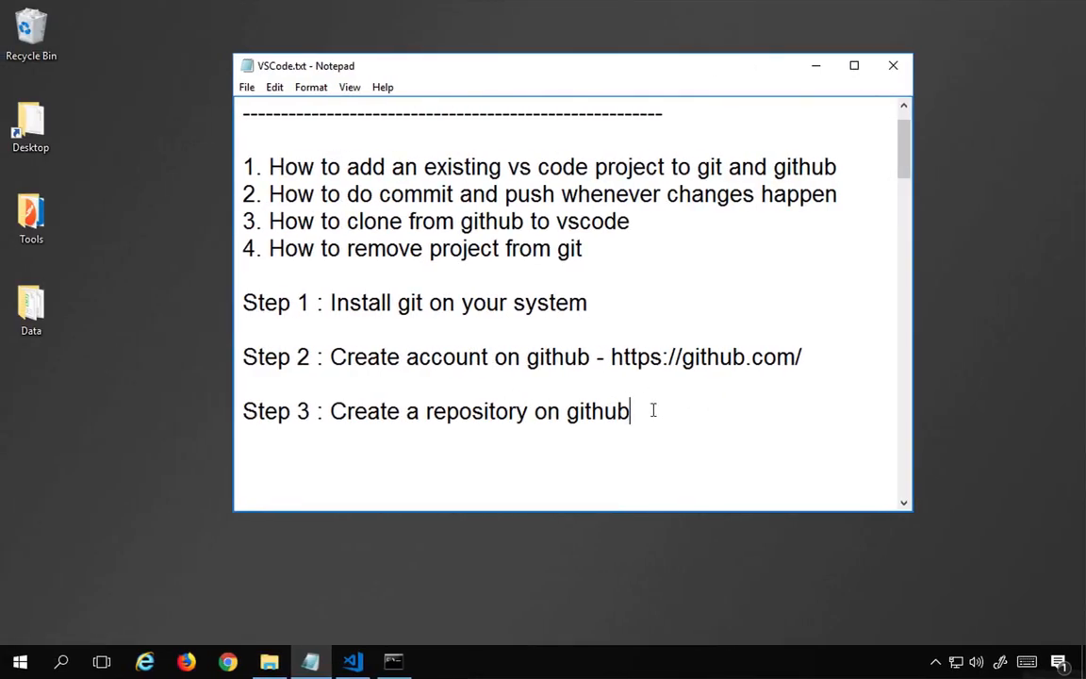
Append '& copy url' to Step 3 and add 'Step 4 : Goto VS Code and open project/folder'.
text(& copy url)
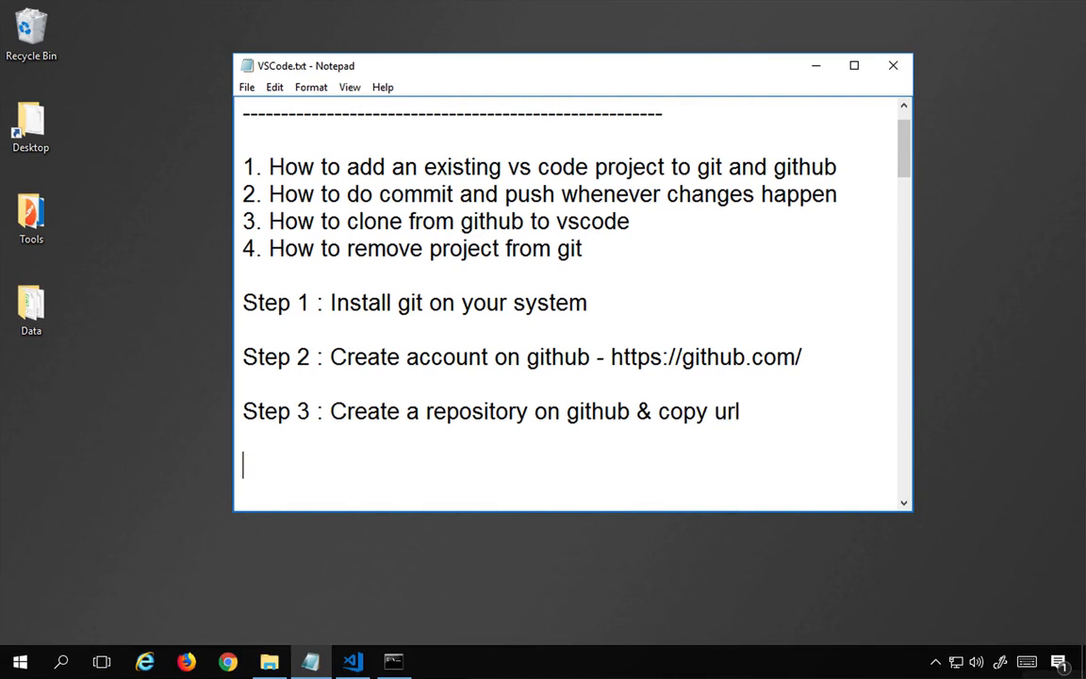
text(Step 4 )
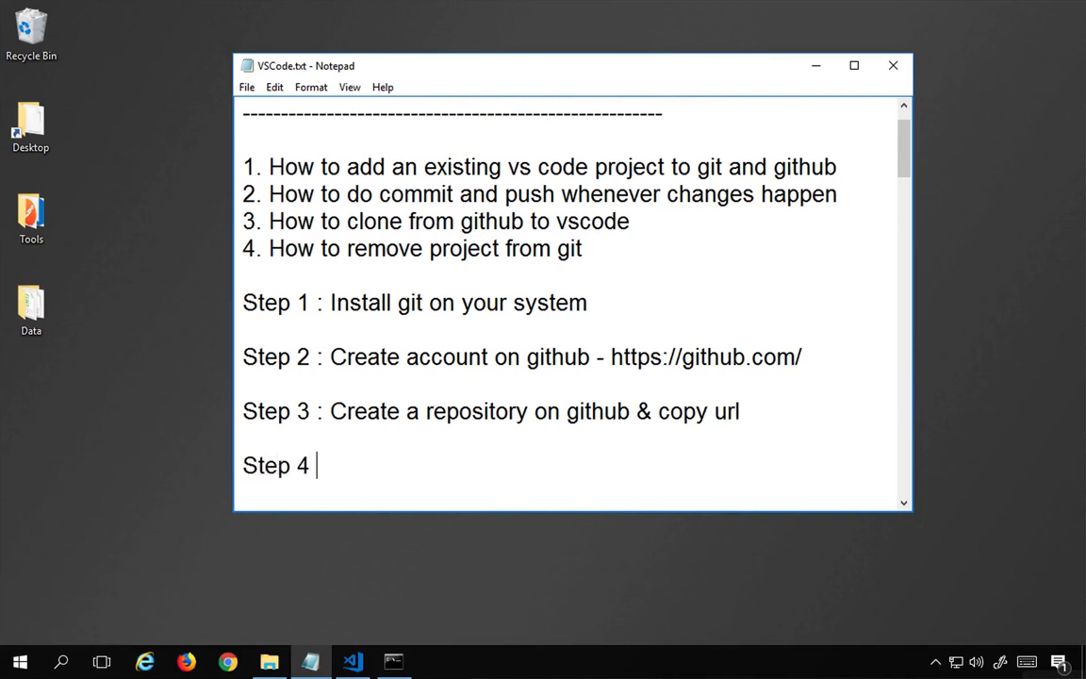
text(: Goto V)
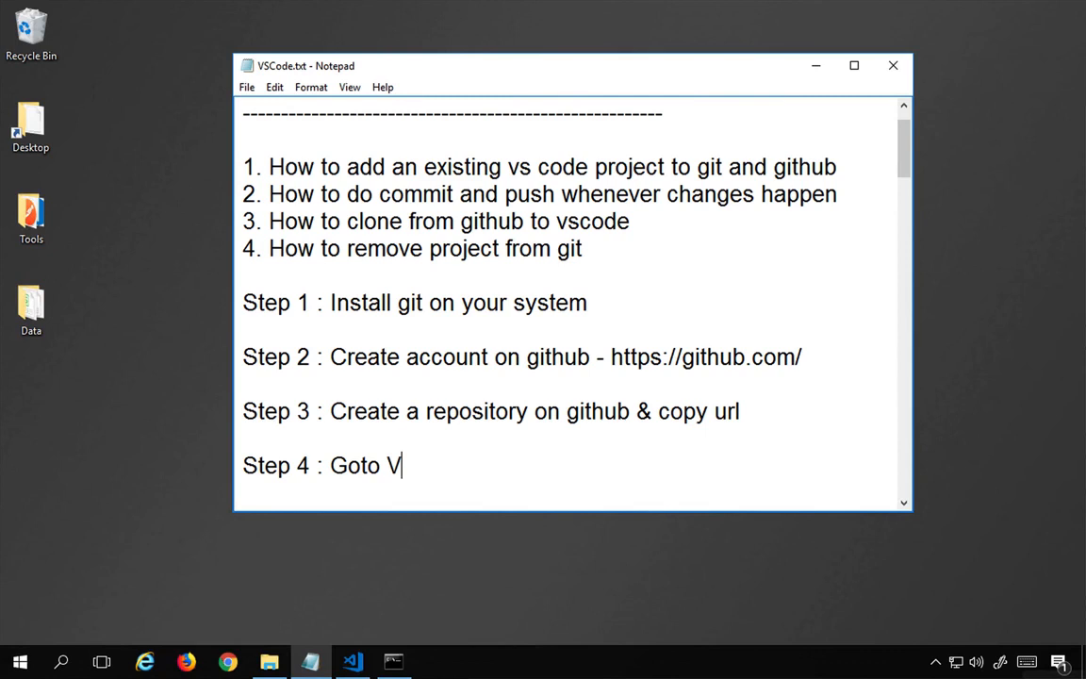
text(S Code)
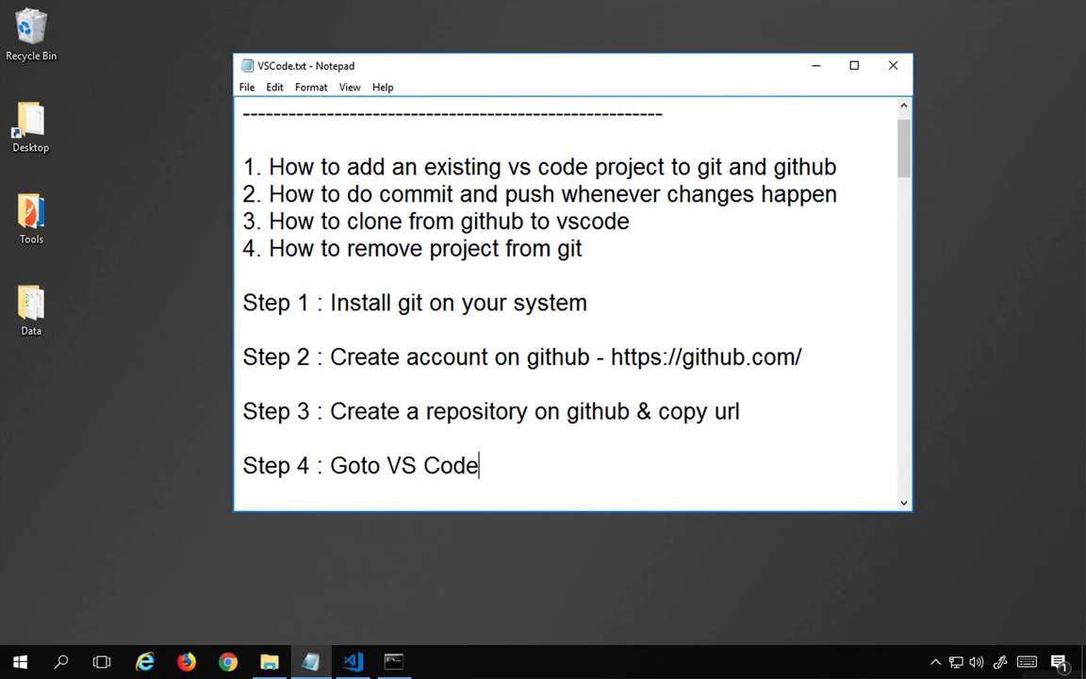
text( and open project/fold)
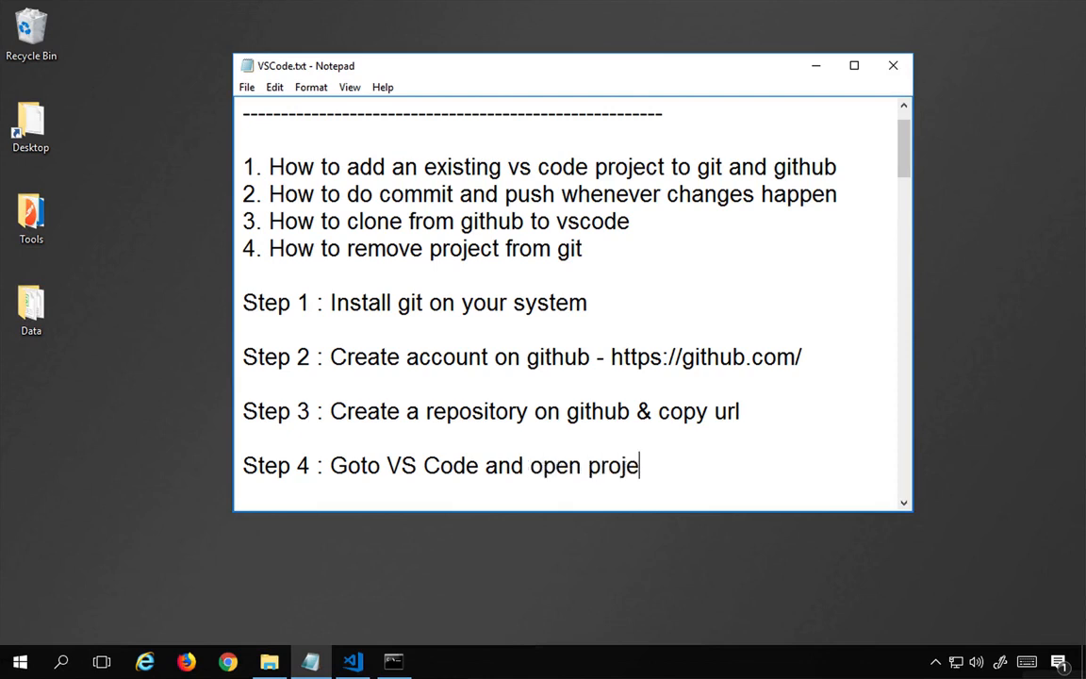
text(er)
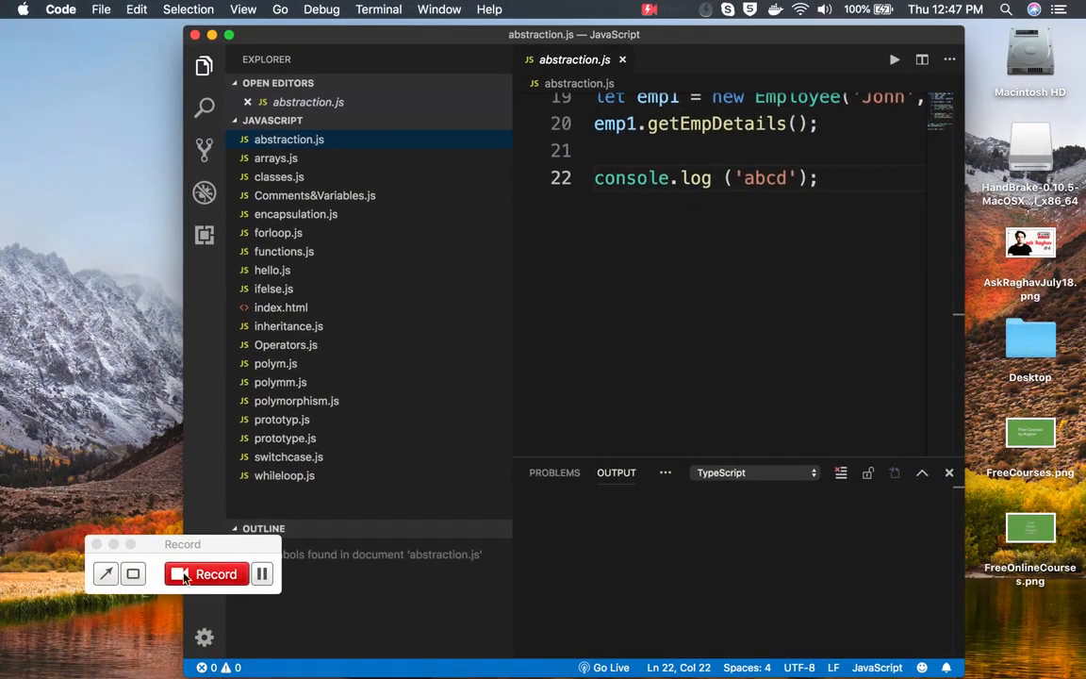
click(223, 546)
drag(224, 547, 73, 649)
Begin a new 'note' line below Step 4, discarding a premature Step 5 line.
drag(456, 32, 441, 116)
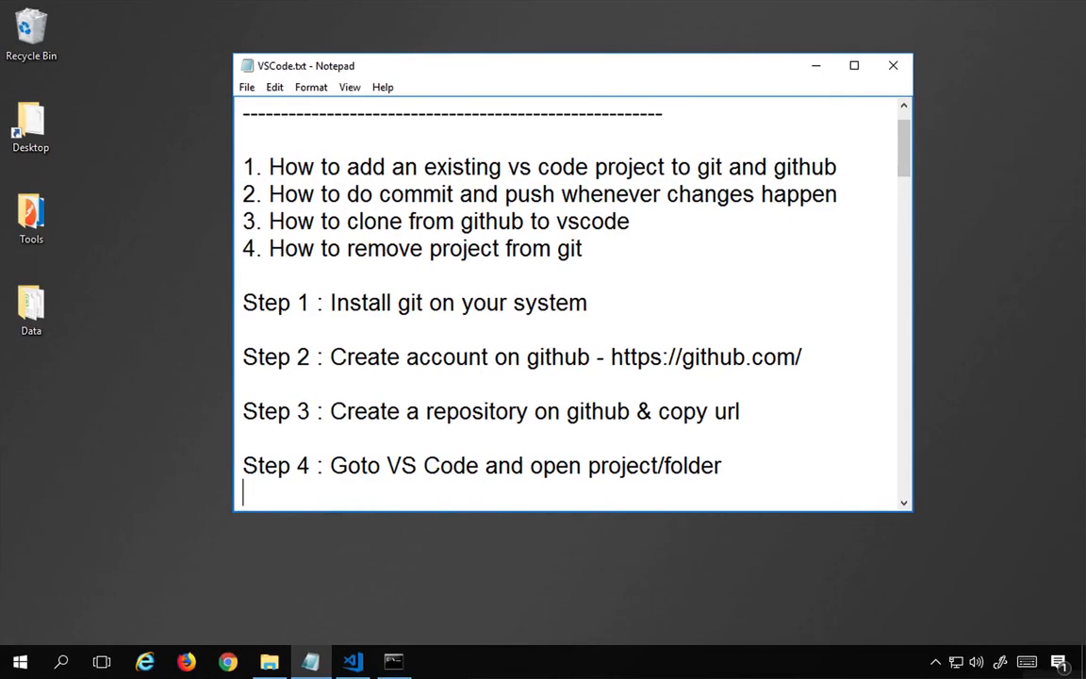
key(Return)
text(Step 5 : Goto source )
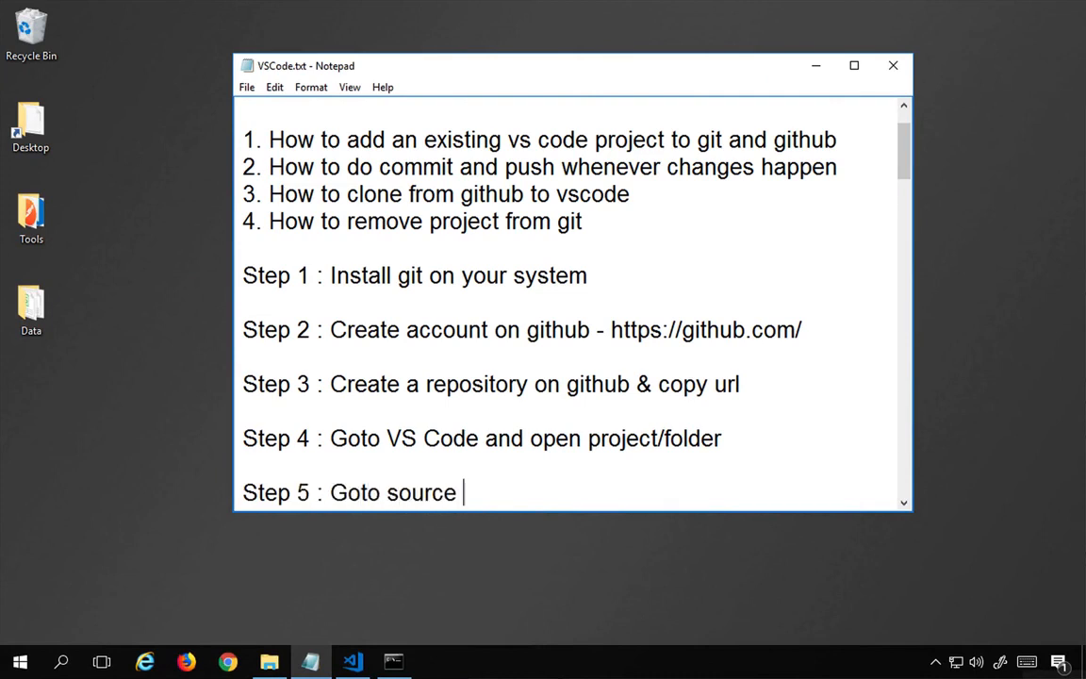
text(control section)
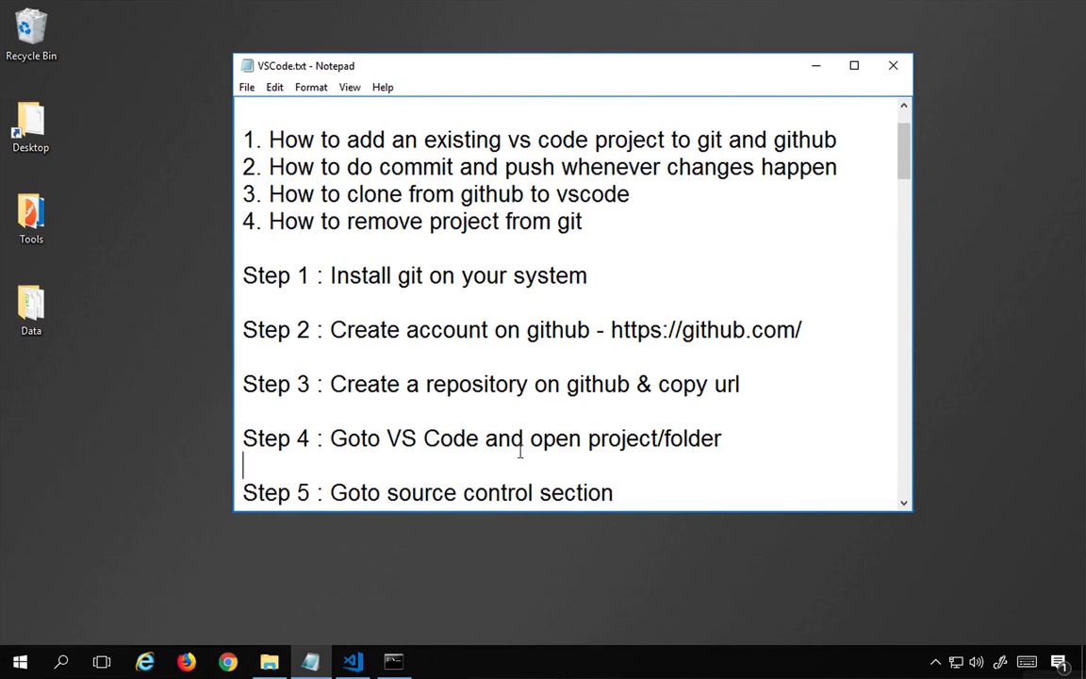
key(ctrl+z)
text(note :)
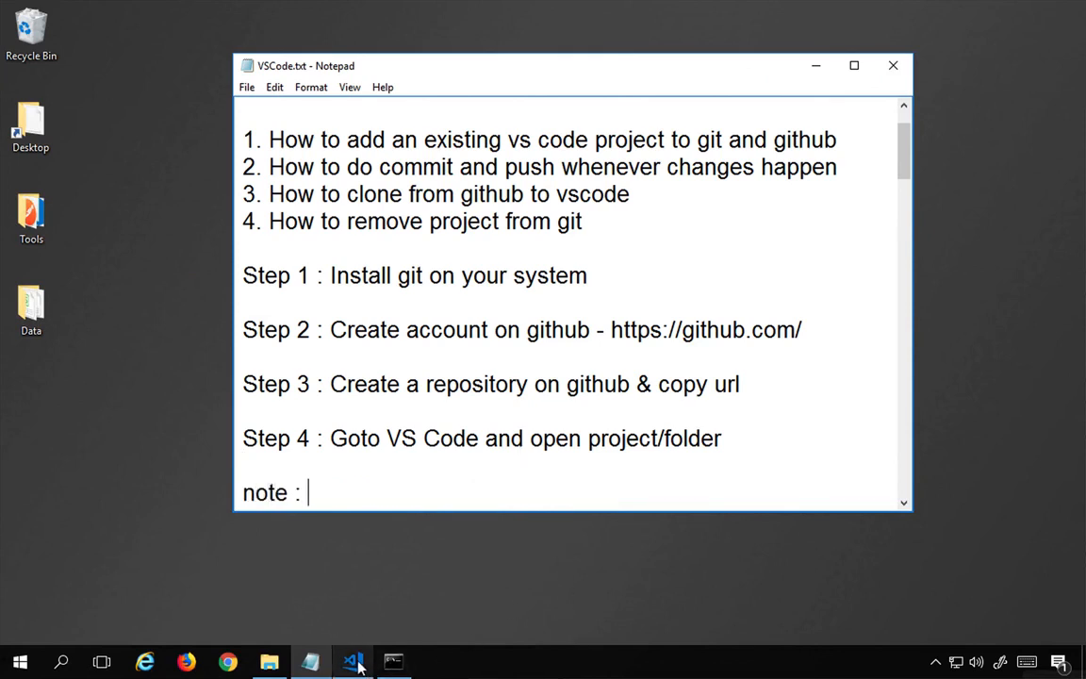
Bring VS Code to the front and look through its File and application menus.
click(356, 663)
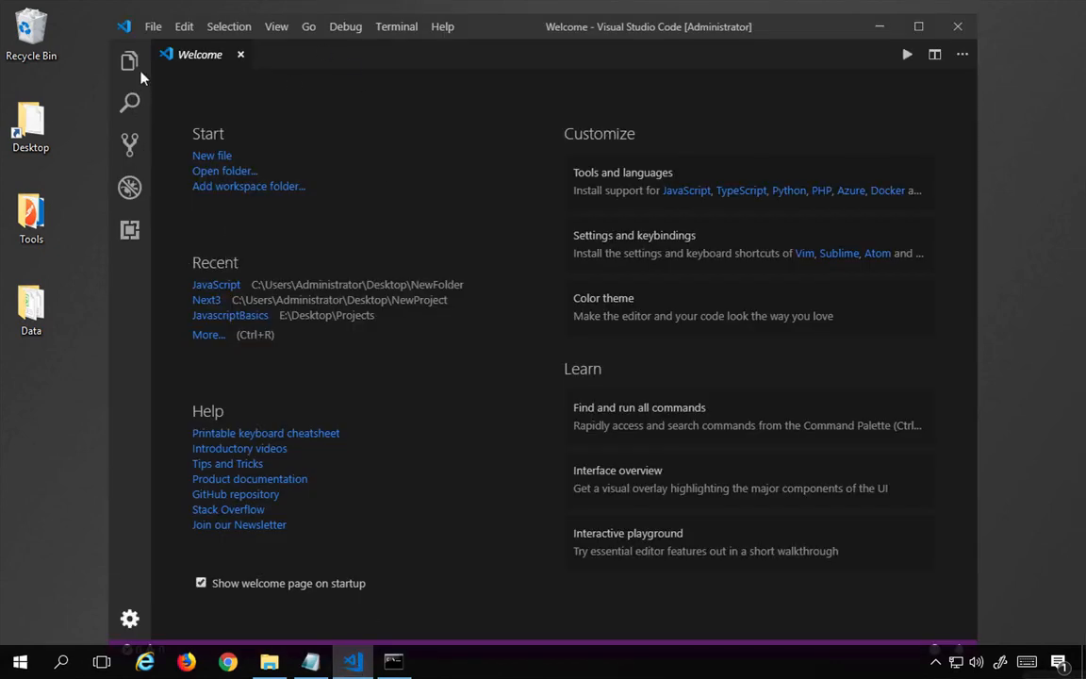
click(152, 28)
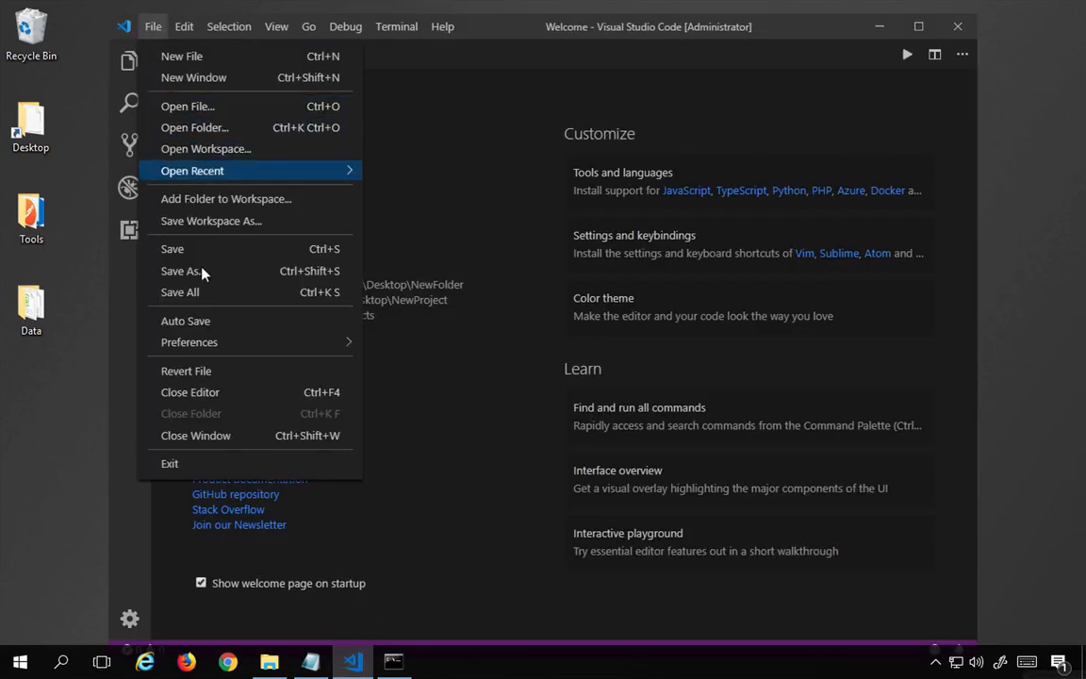
mouse_move(350, 349)
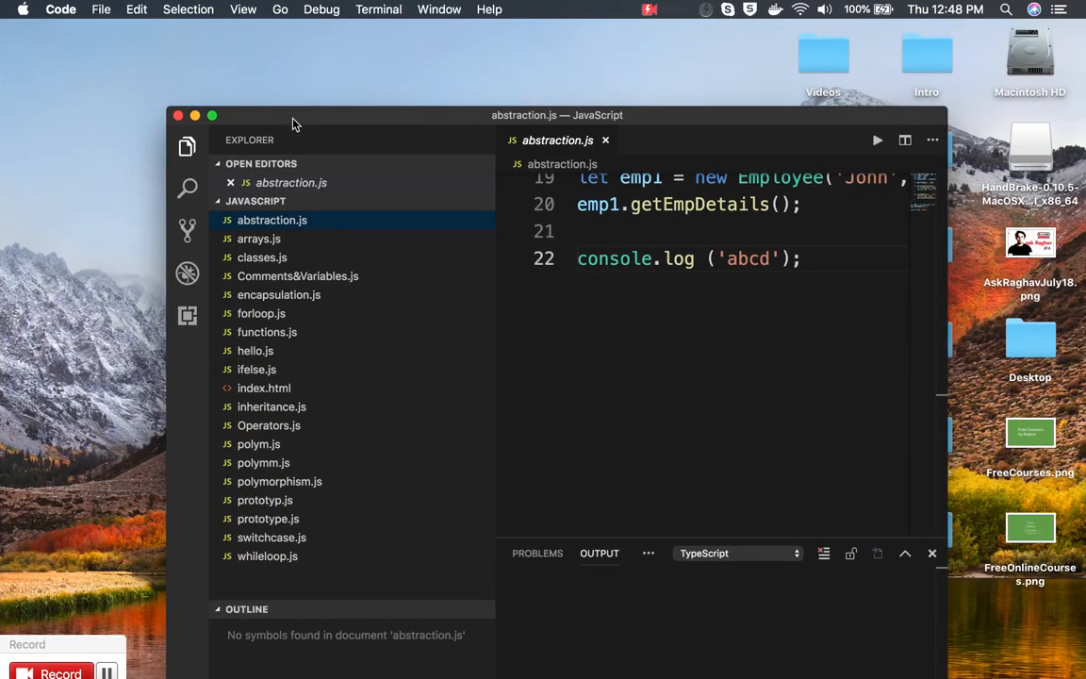
drag(292, 123, 242, 67)
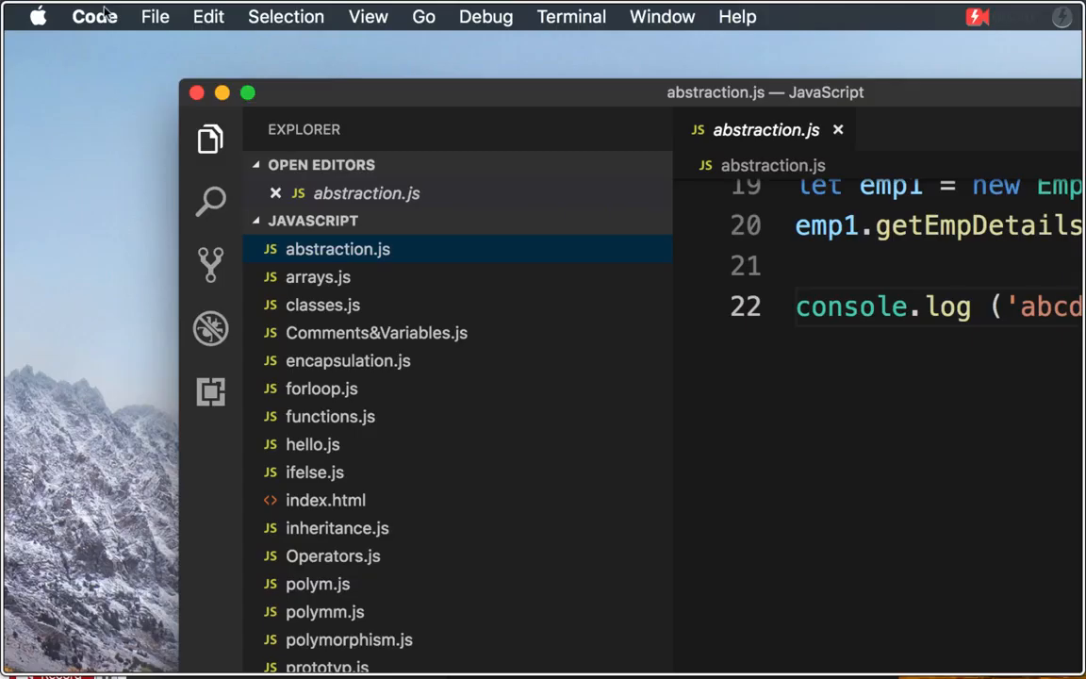
click(60, 10)
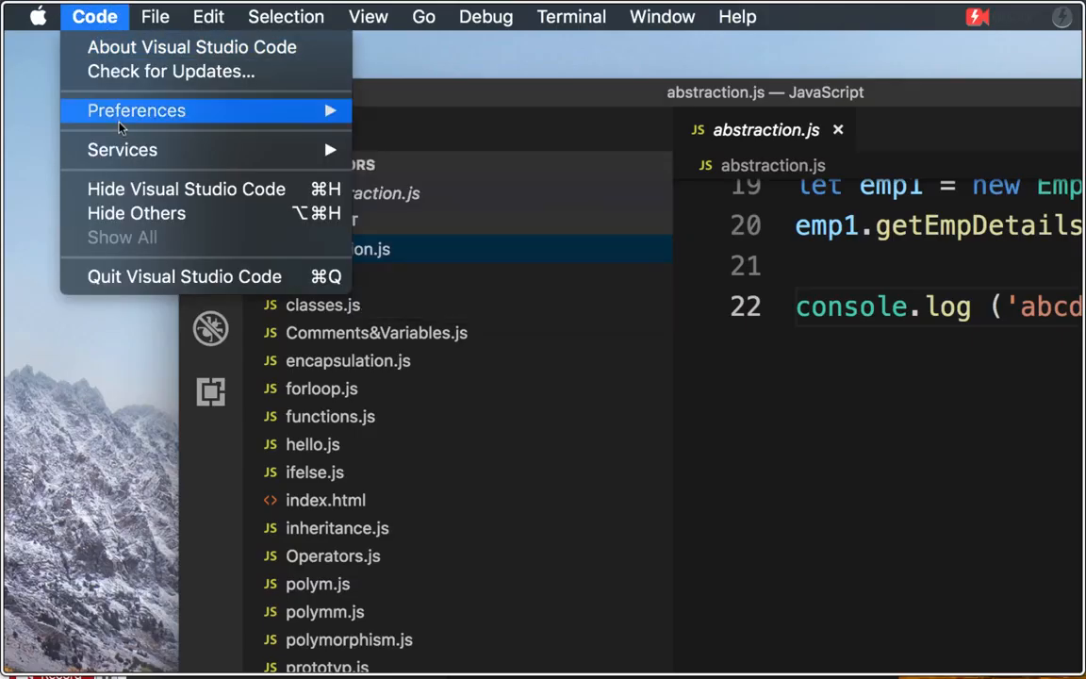
mouse_move(291, 115)
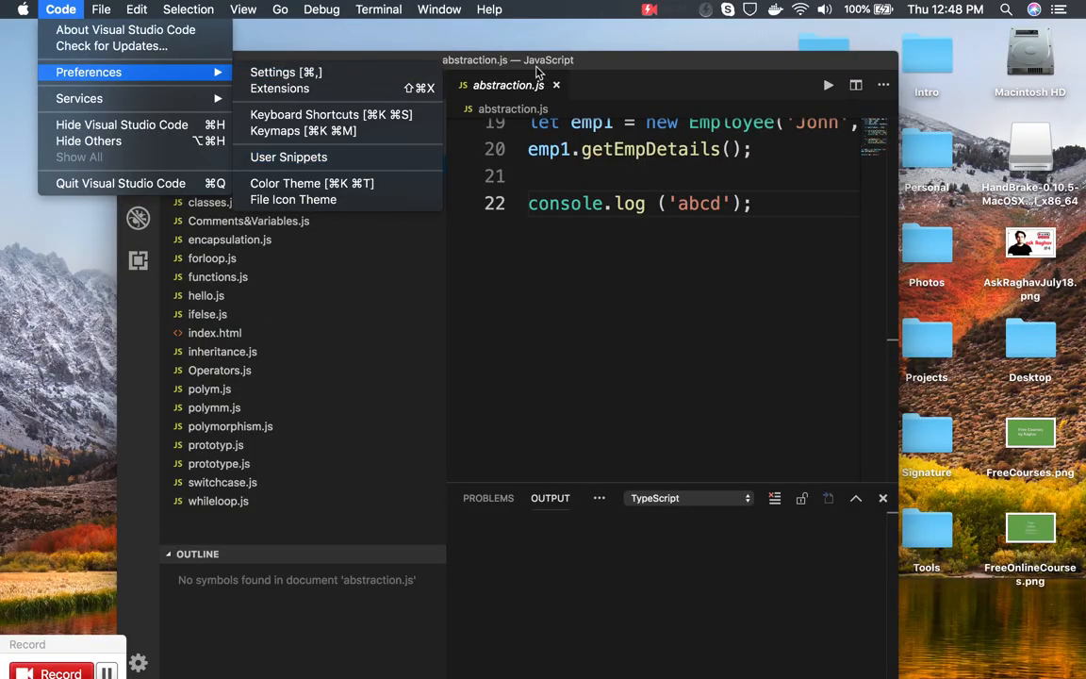
click(486, 64)
drag(484, 60, 582, 52)
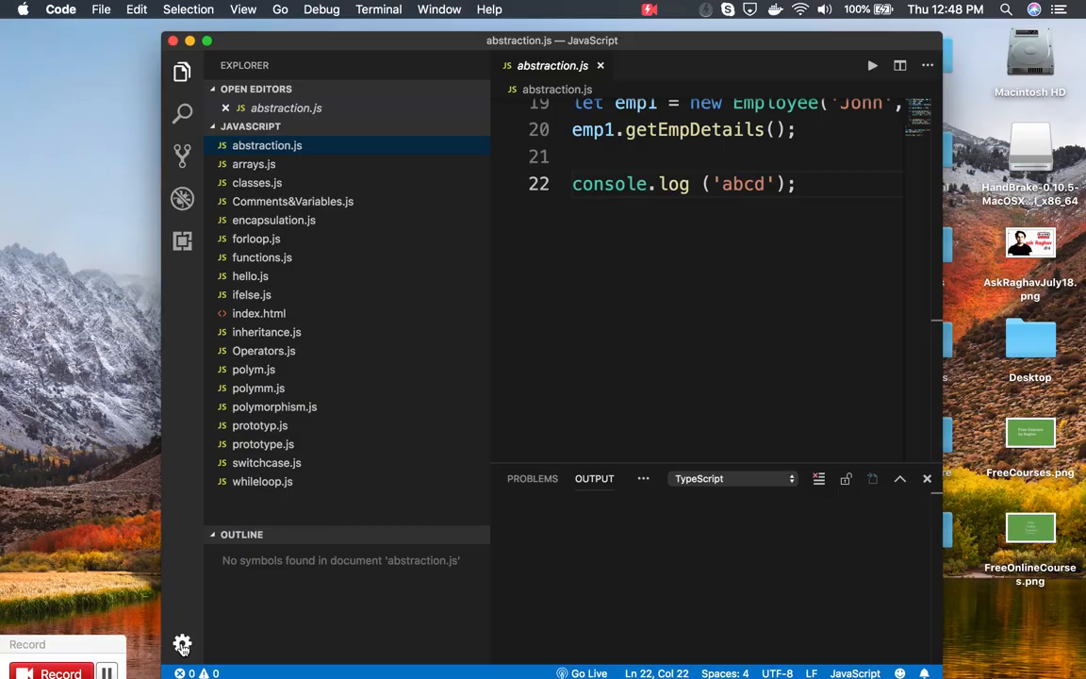
Open Settings and search 'git' to confirm the Git: Enabled checkbox is ticked.
click(277, 624)
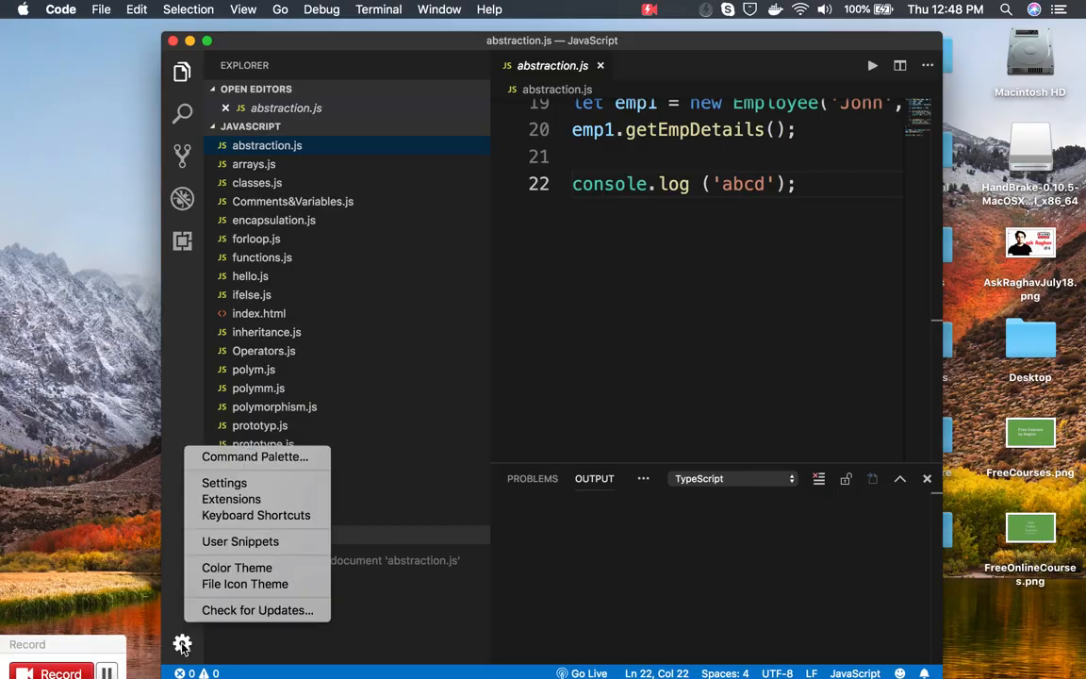
click(220, 488)
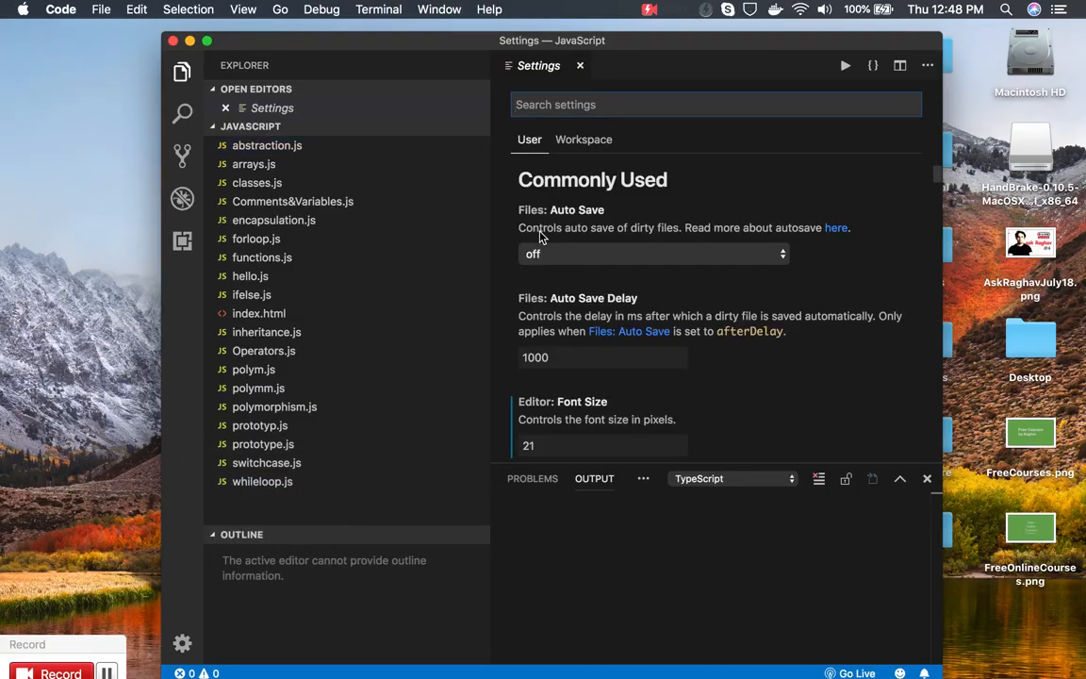
text(git enabled)
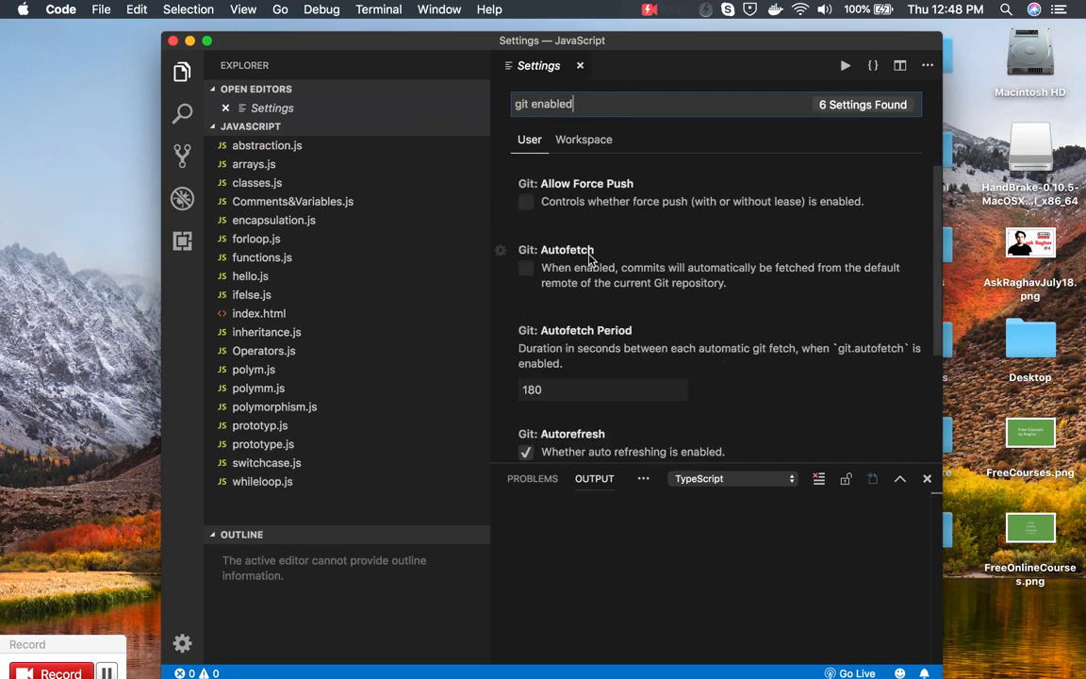
scroll(584, 254, down, 5)
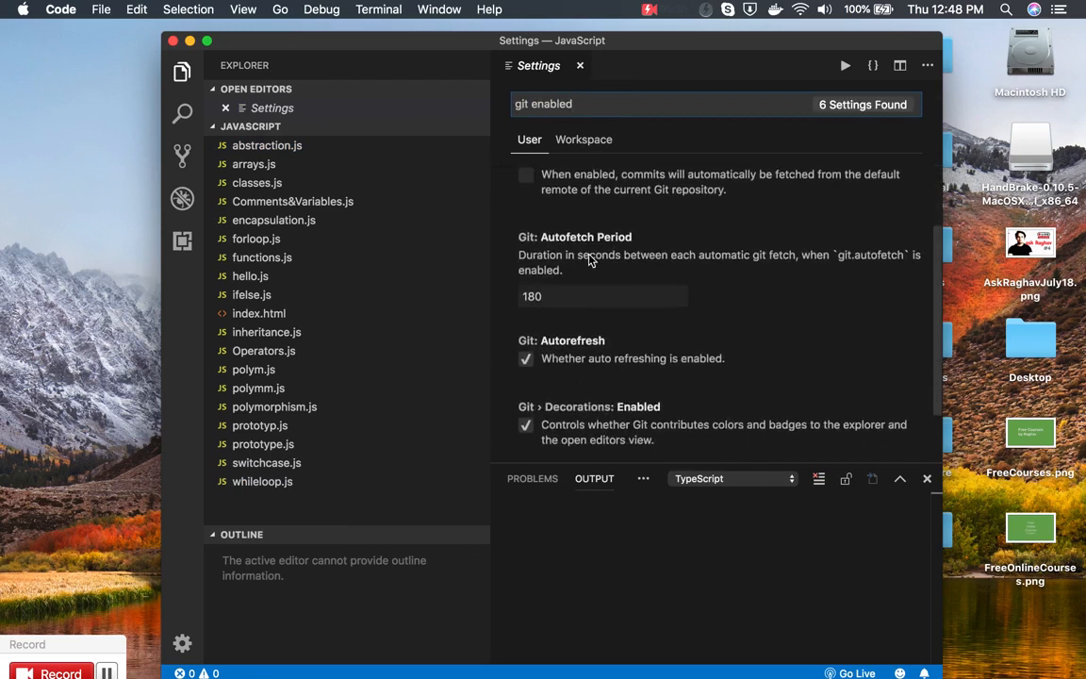
scroll(589, 261, down, 1)
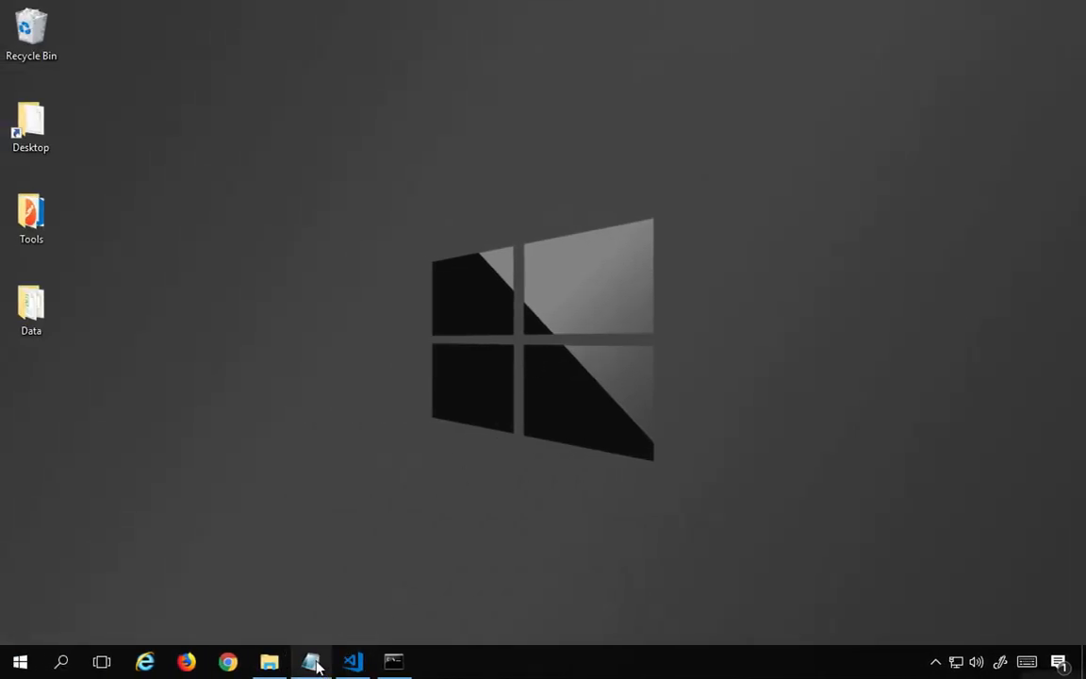
Finish the note as 'check git is enabled from settings' and paste the 'Step 5 : Goto source control section' line.
click(315, 663)
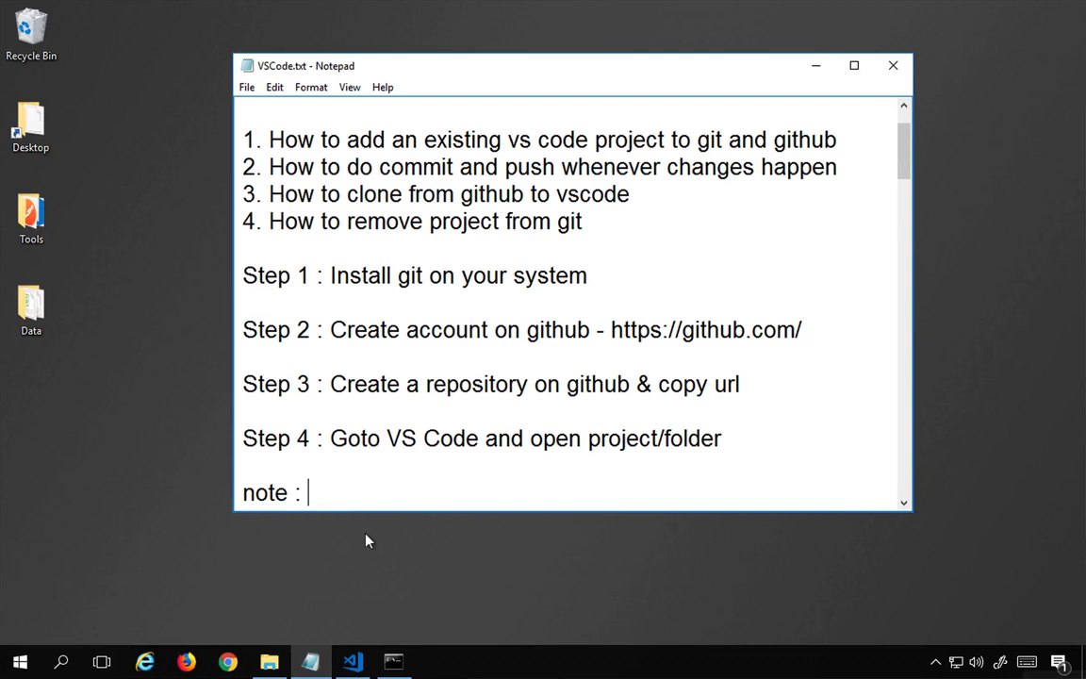
text(check git is enabled from settings)
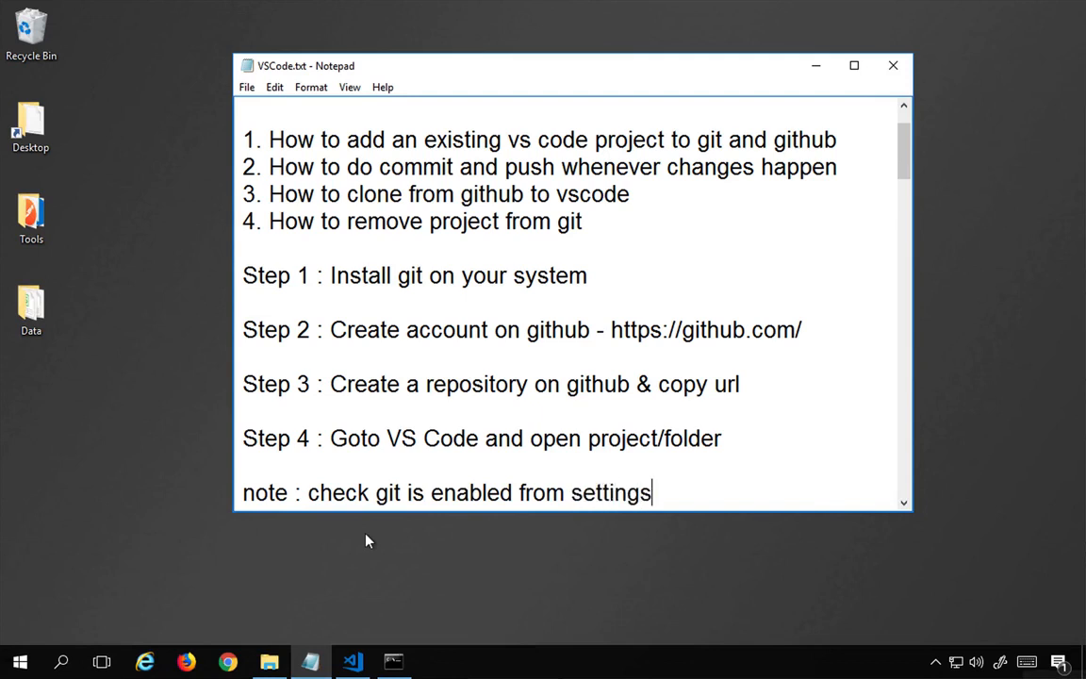
text(Step 5 : Goto source control section)
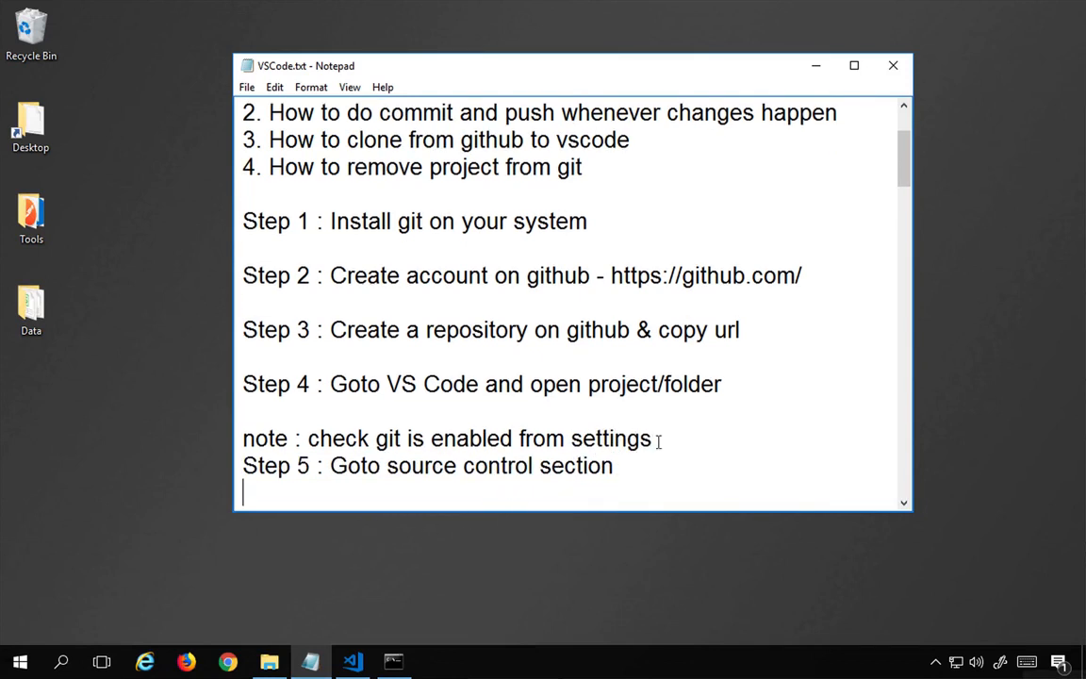
key(Return)
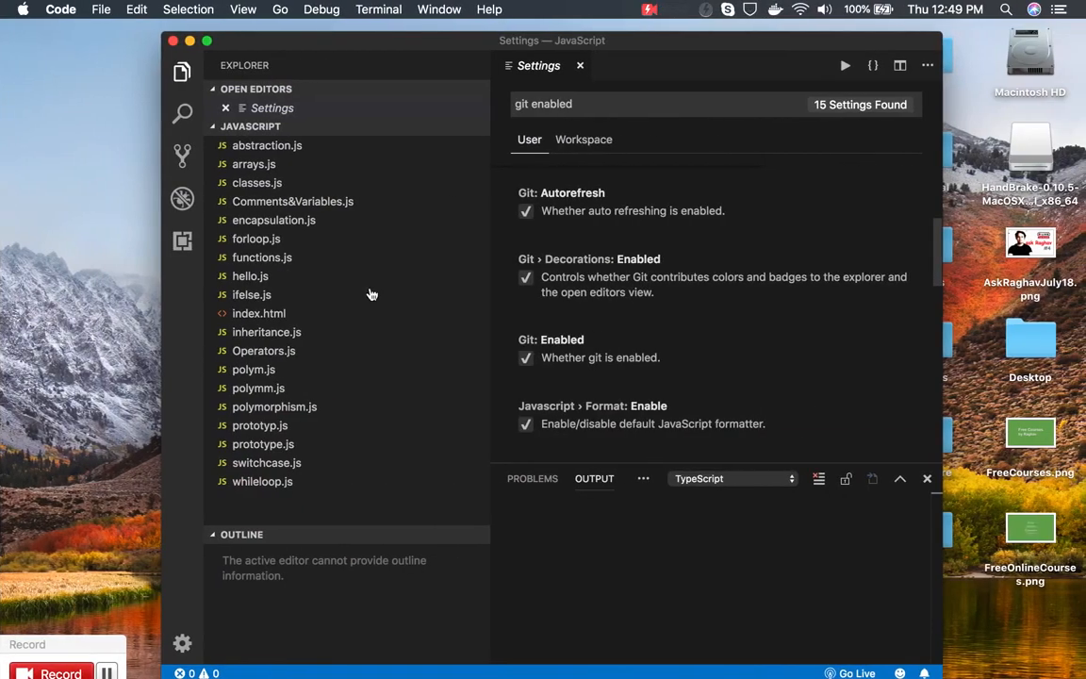
Initialize a Git repository in the JavaScript folder, noting '& click on git icon' in Step 5.
click(184, 157)
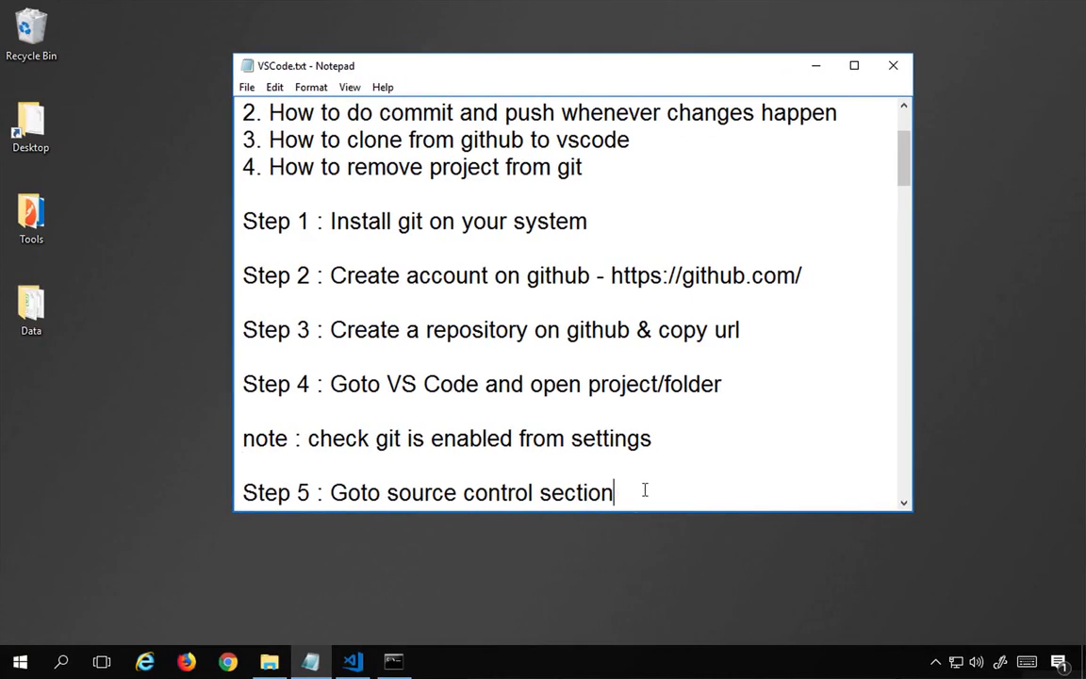
text(& click on git icon)
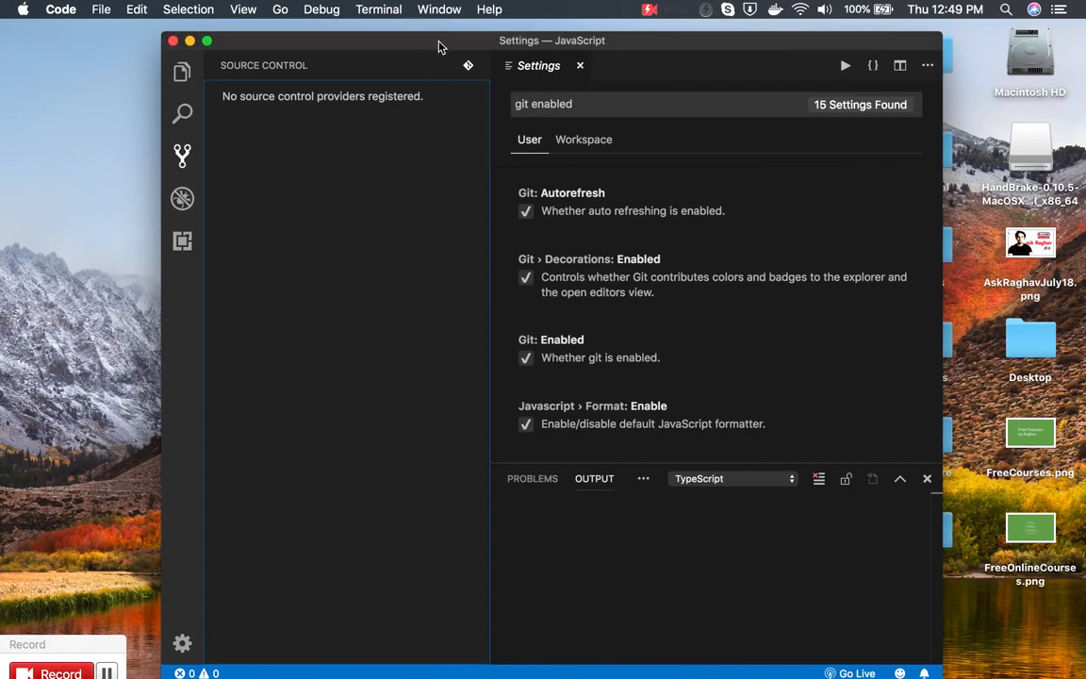
click(466, 68)
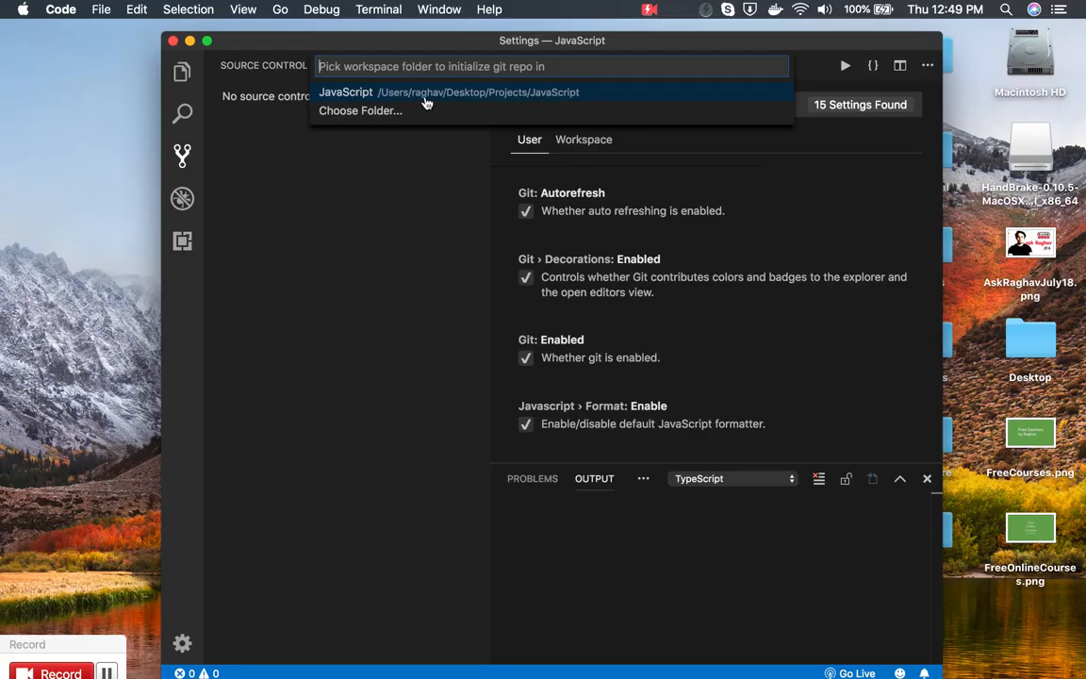
click(426, 99)
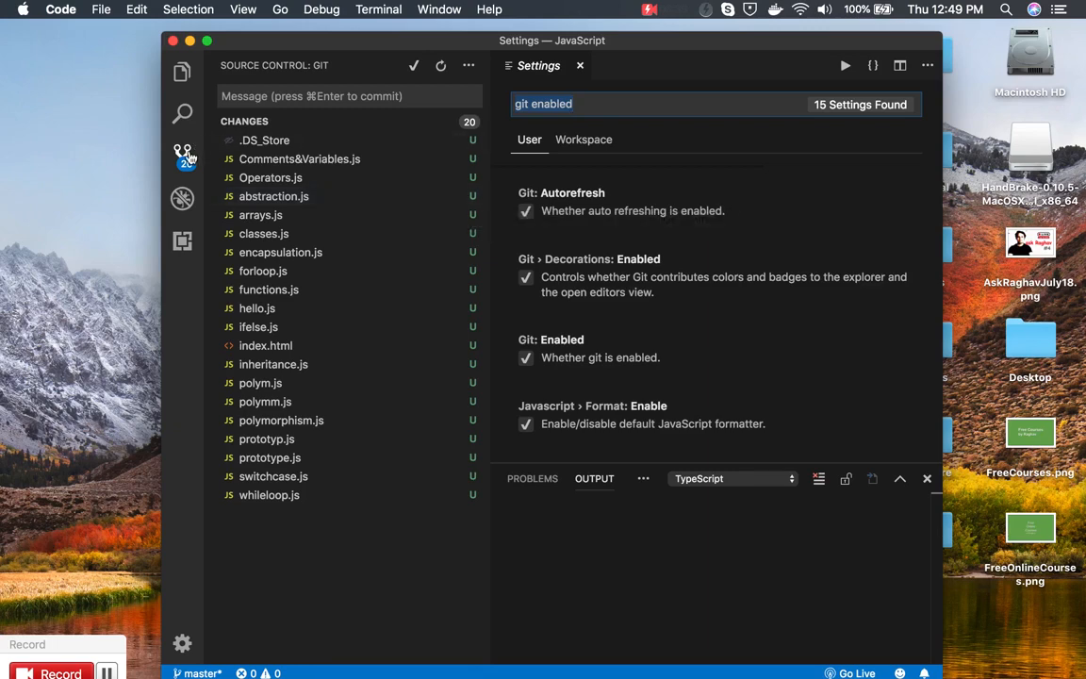
Close the Settings editor and review the 20 untracked files in Source Control.
click(185, 156)
click(184, 155)
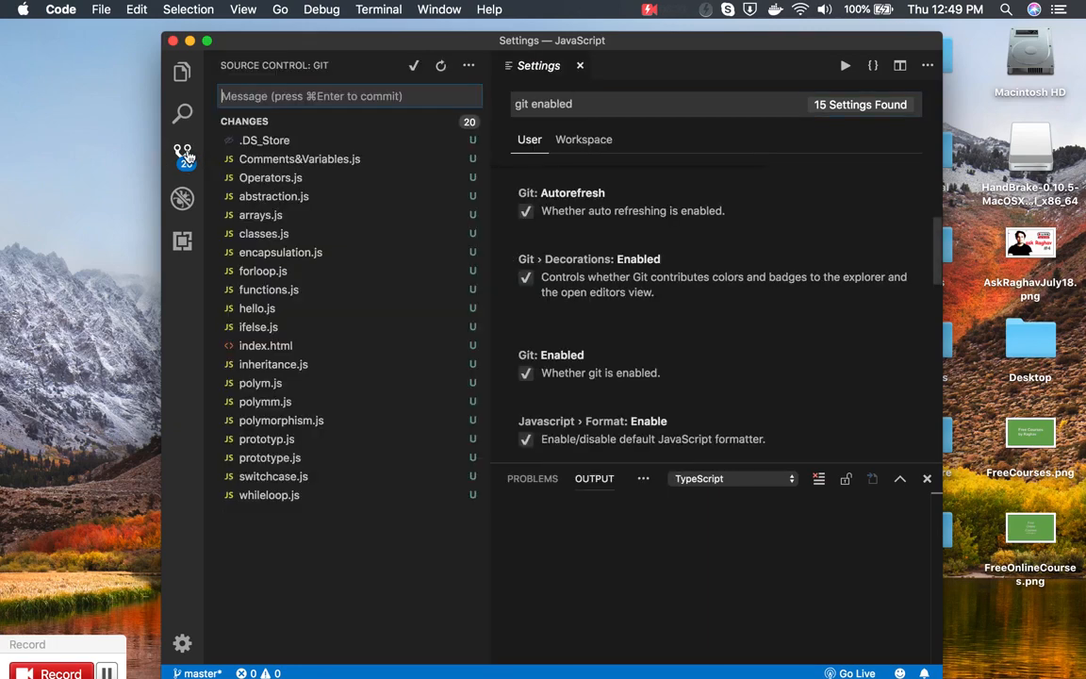
click(580, 66)
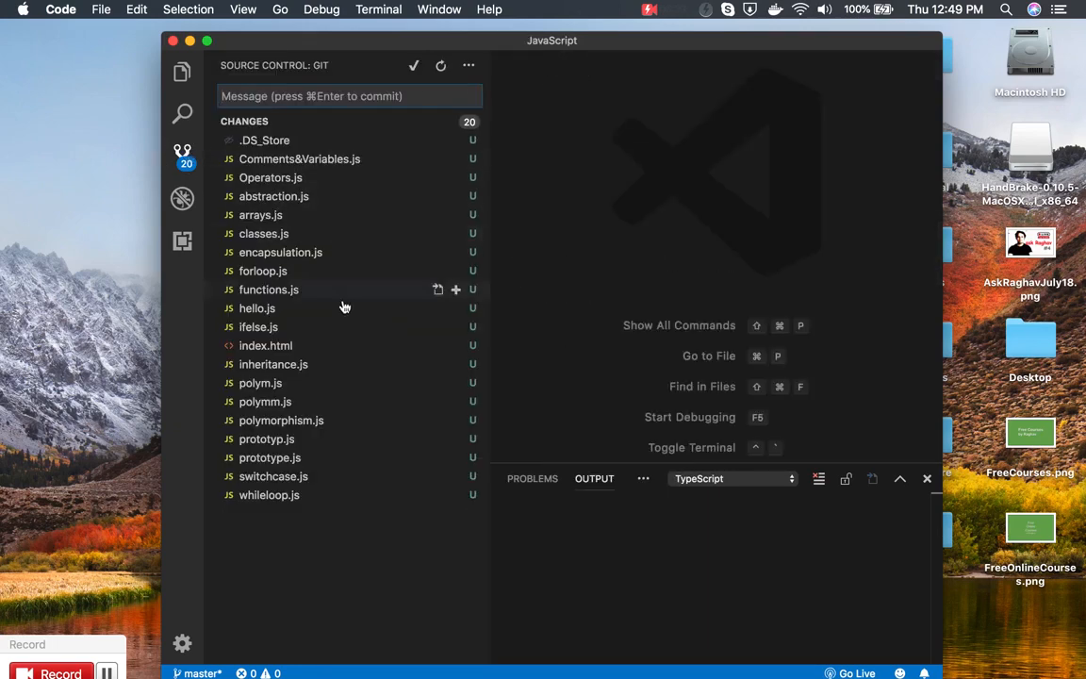
click(182, 76)
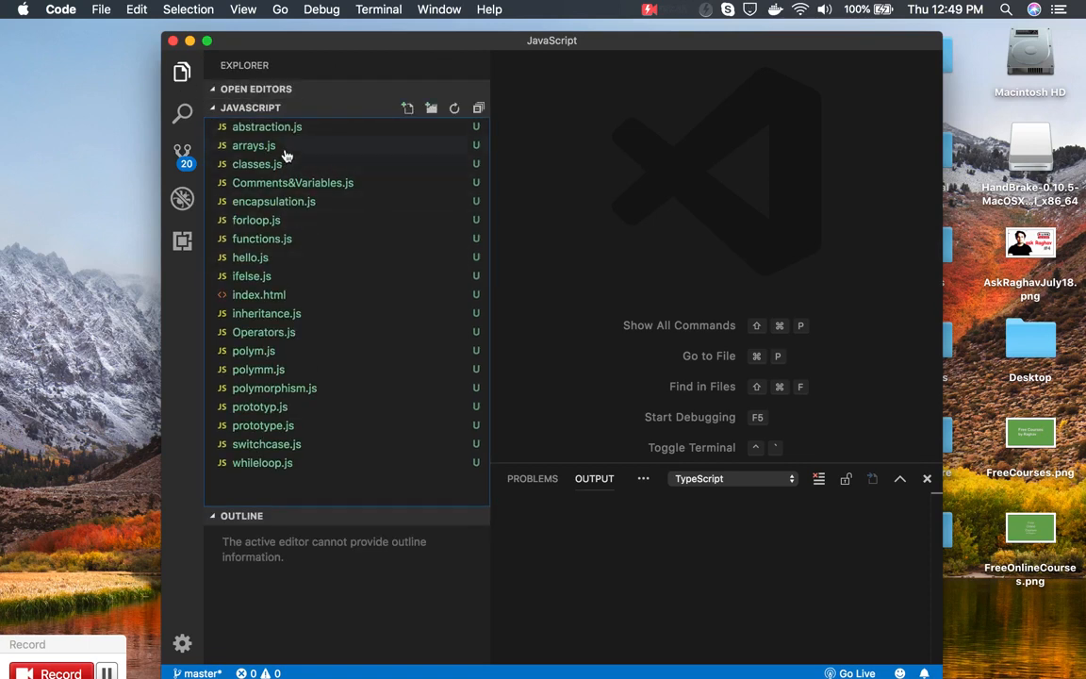
click(183, 156)
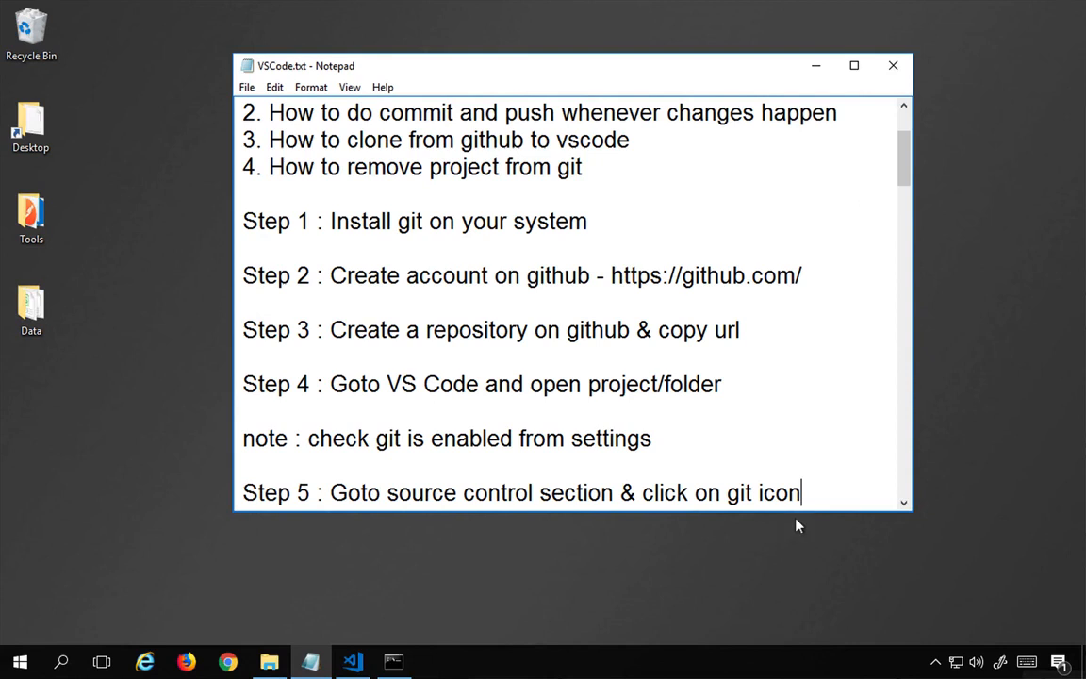
Add the line 'Step 6 : Commit the changes' below Step 5.
key(Return)
text(Step)
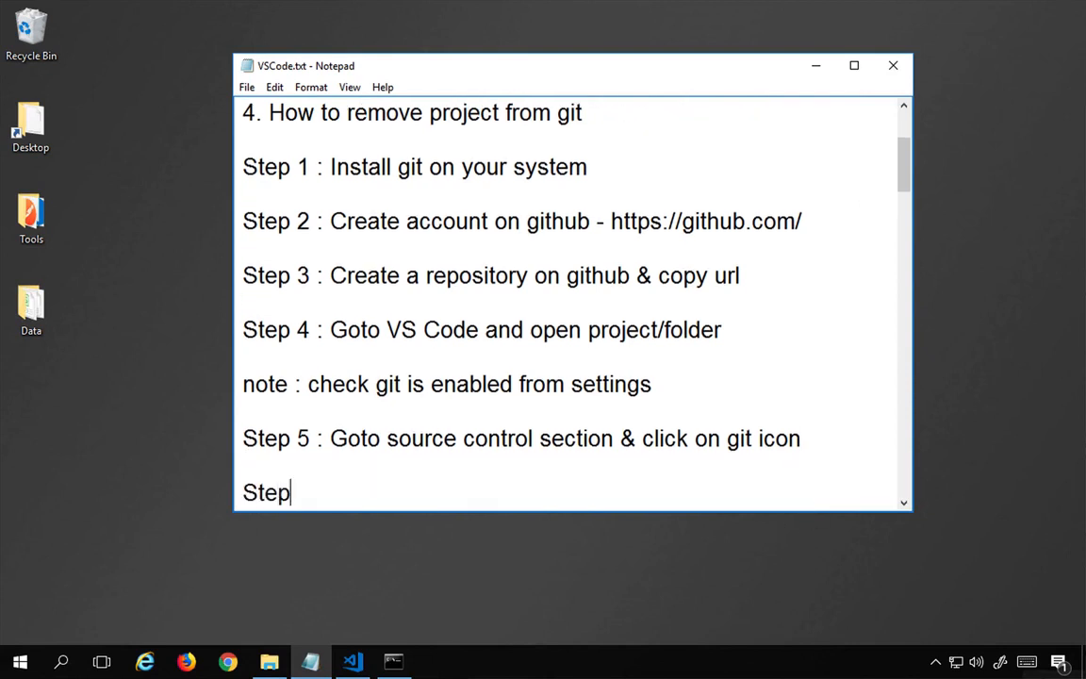
text( 6 : Commit the c)
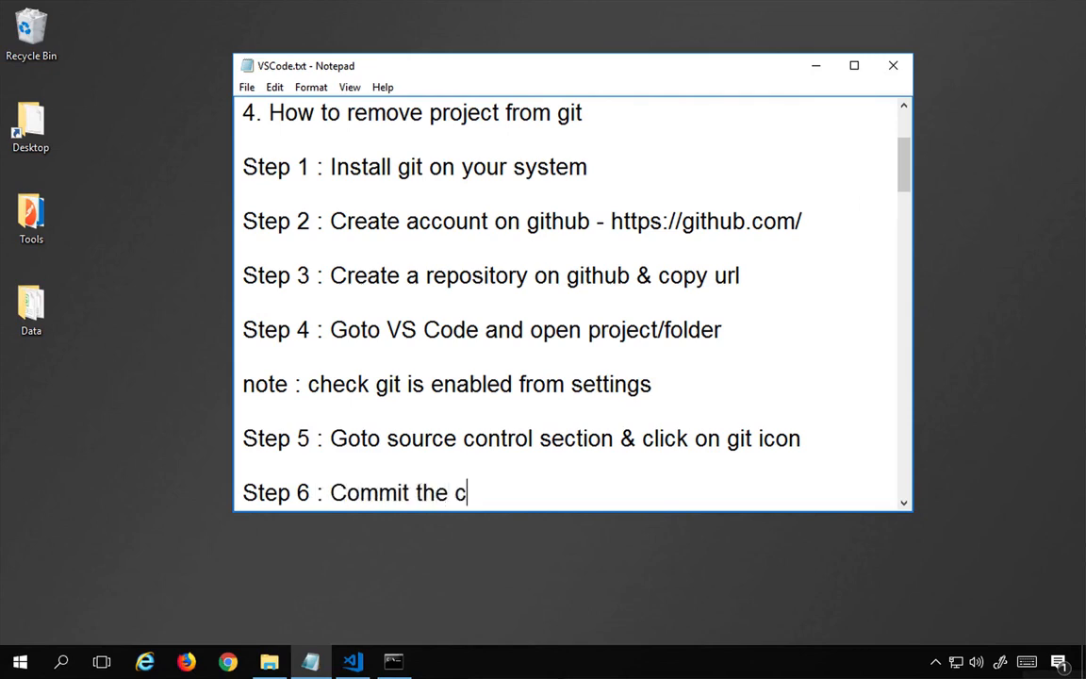
text(hanges)
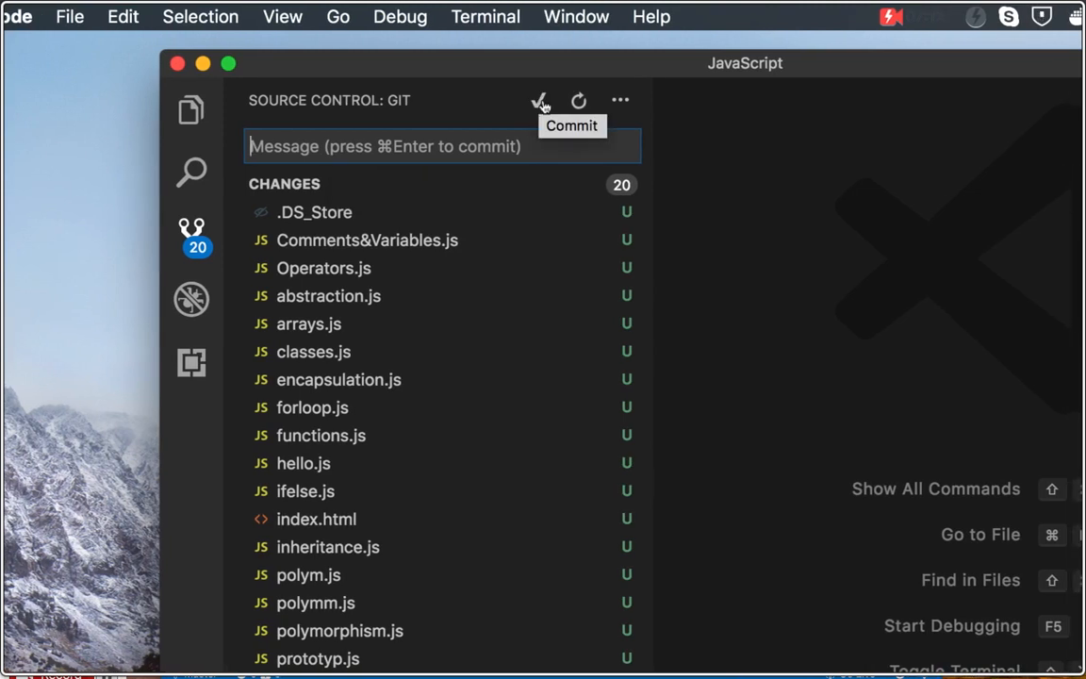
Commit all 20 files with the message 'first commit', staging all changes when asked.
text(first commit)
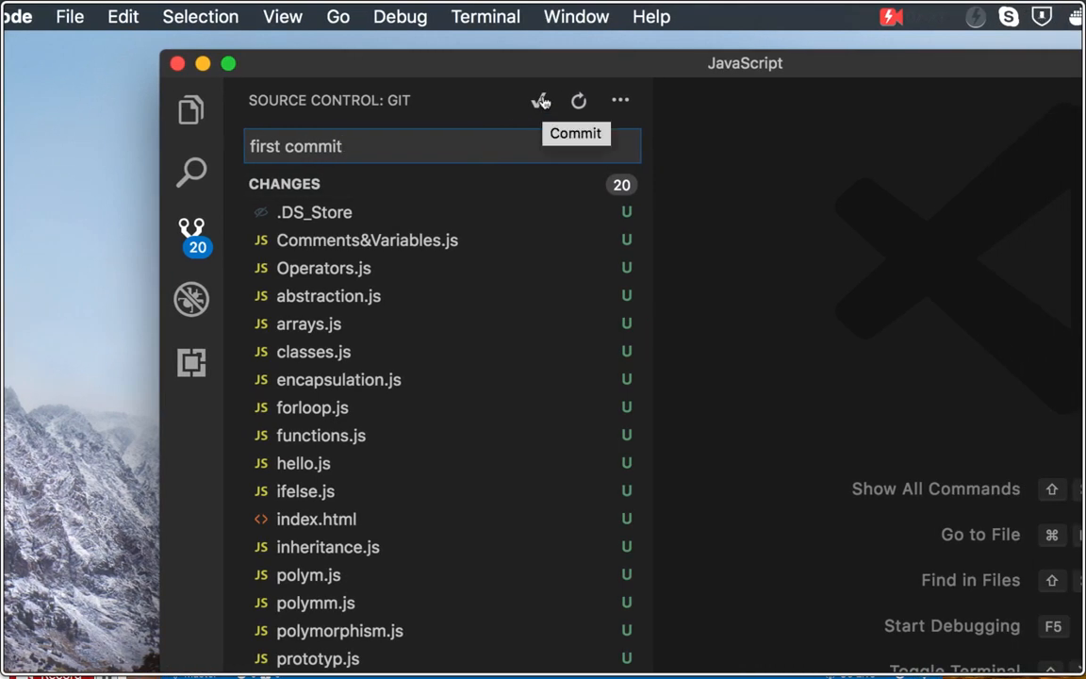
click(541, 101)
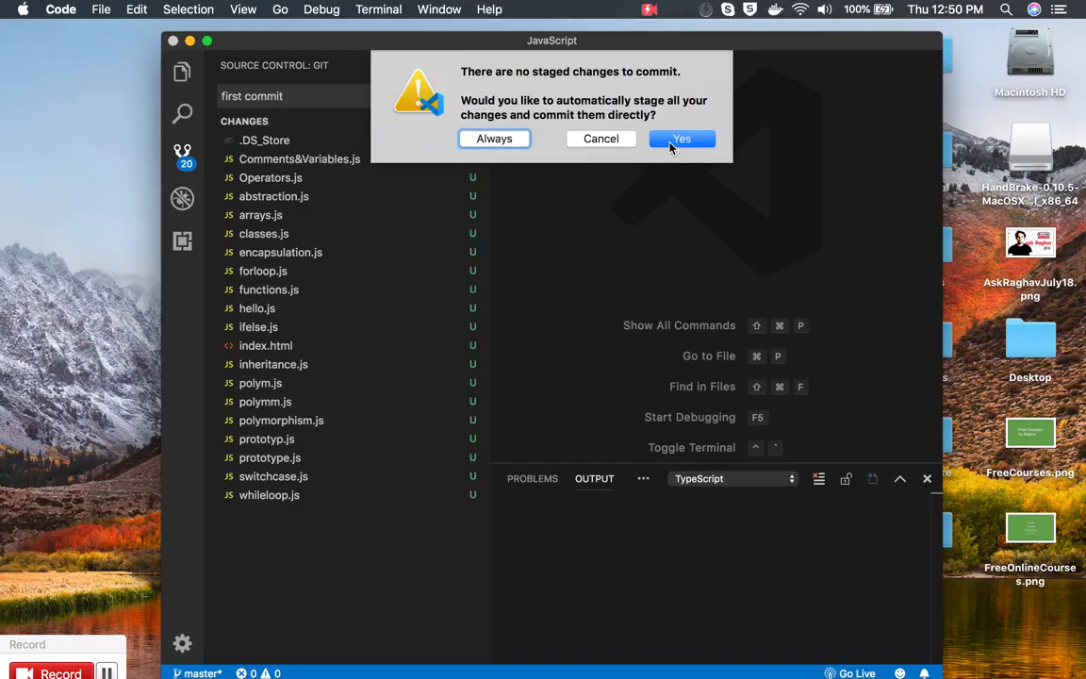
click(678, 210)
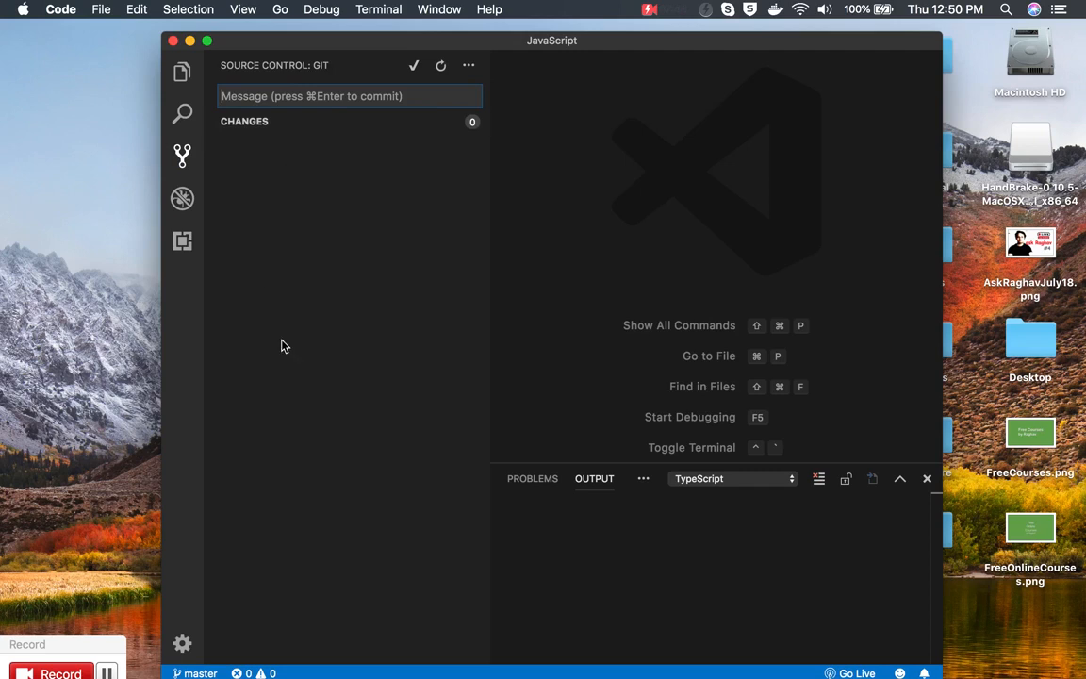
click(182, 71)
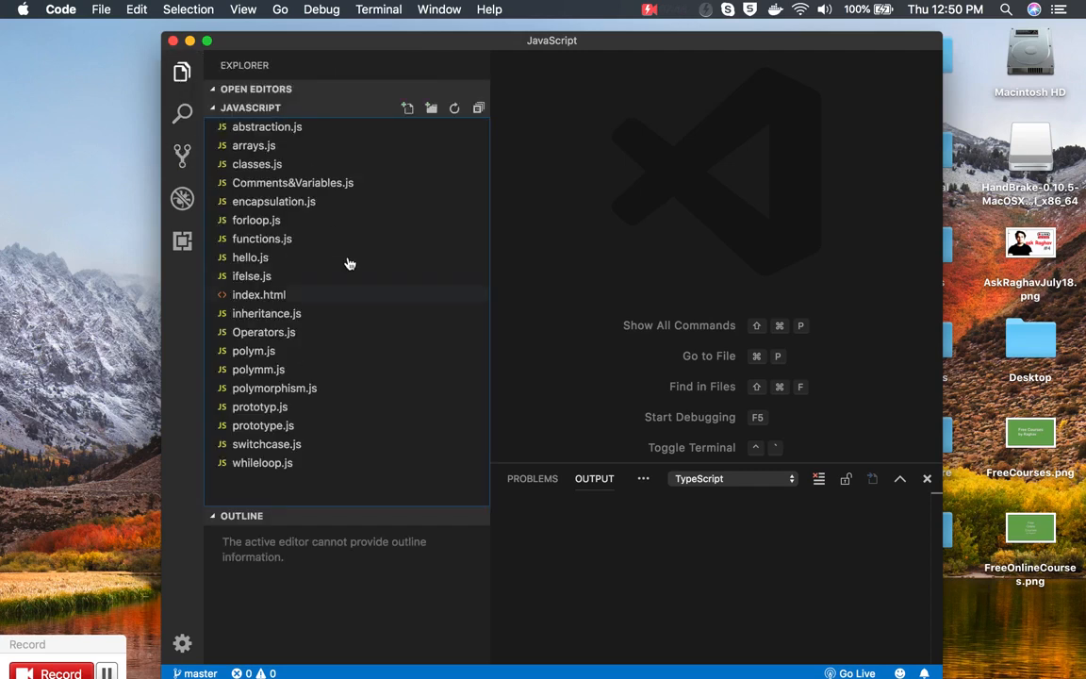
click(182, 156)
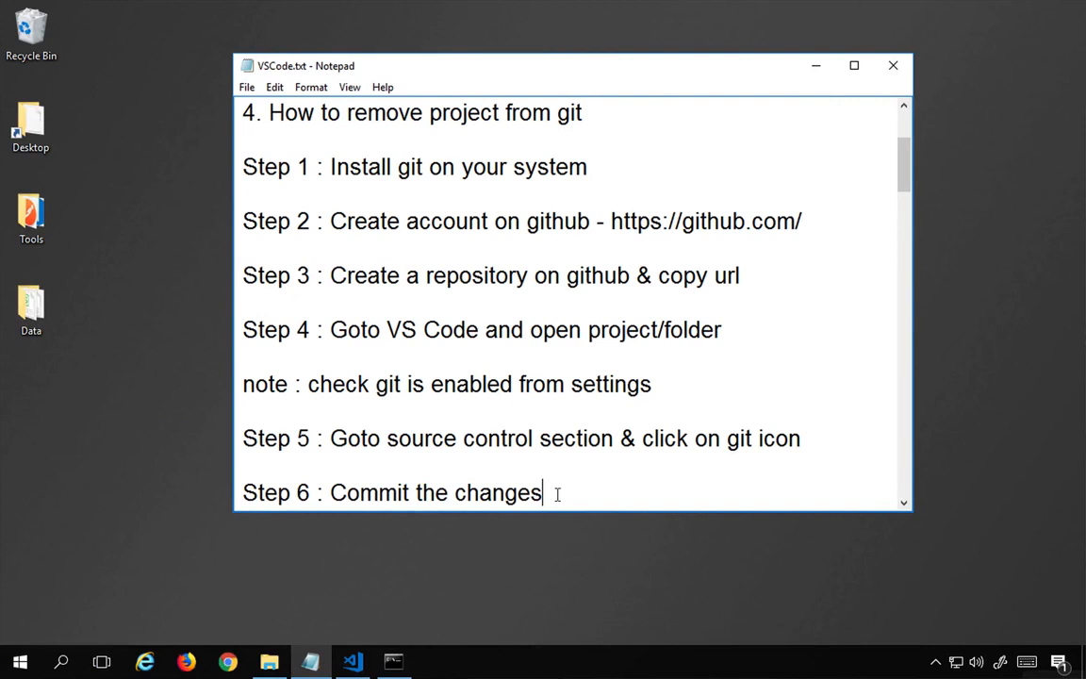
Change Step 6 to read 'Give commit message & Commit the changes'.
click(330, 492)
text(Gir)
key(BackSpace)
text(ve commit message &)
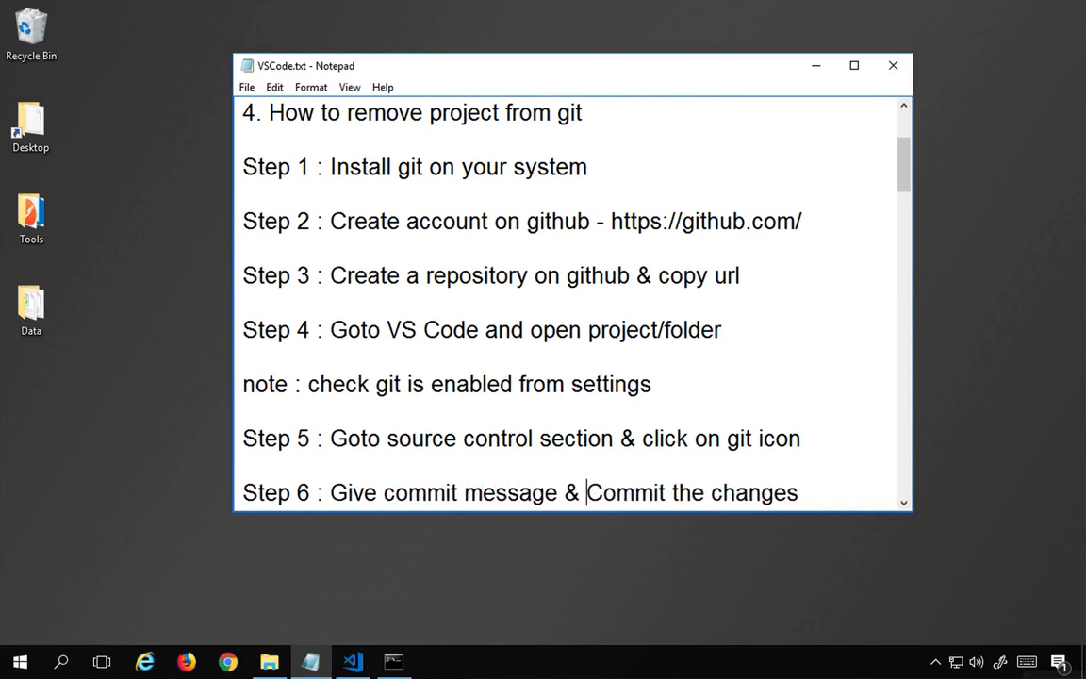
Add the line 'Step 7 : Push commited changes to github repo' below Step 6.
key(Return)
key(Return)
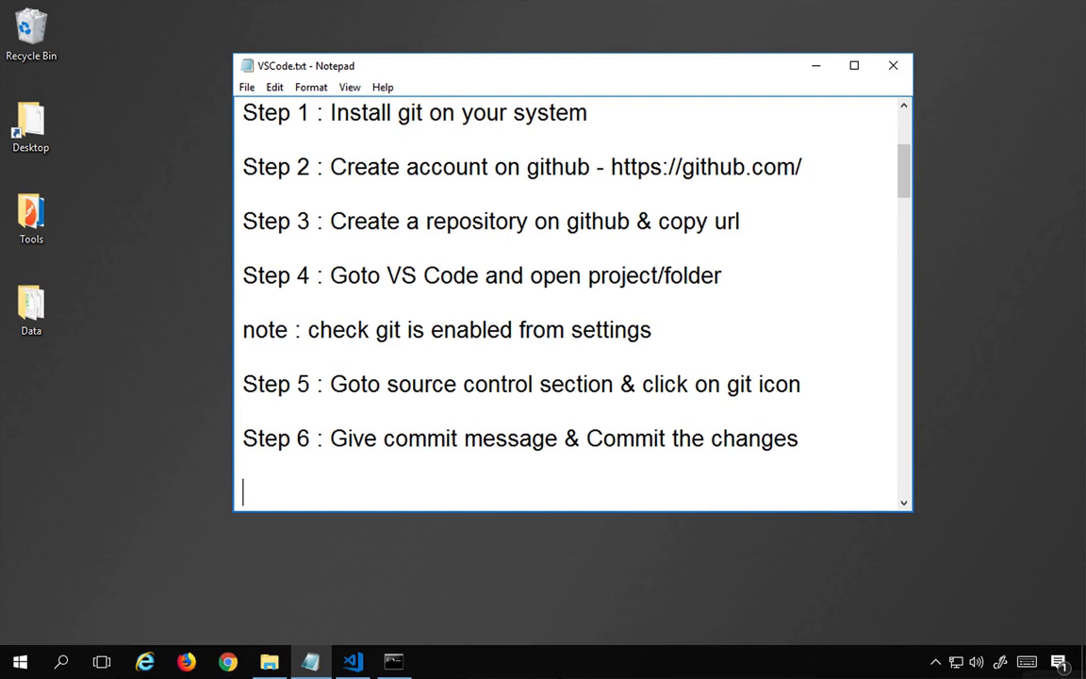
text(Step)
text( 7 : )
text(We)
key(BackSpace)
key(BackSpace)
key(BackSpace)
text(P)
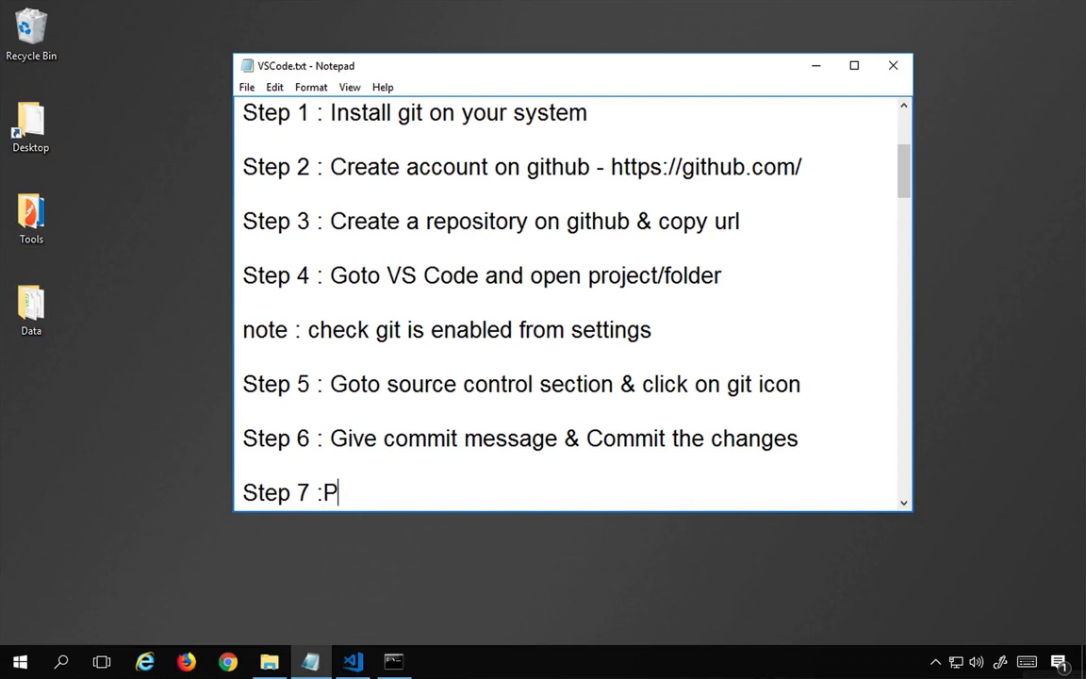
key(BackSpace)
text(Push chan)
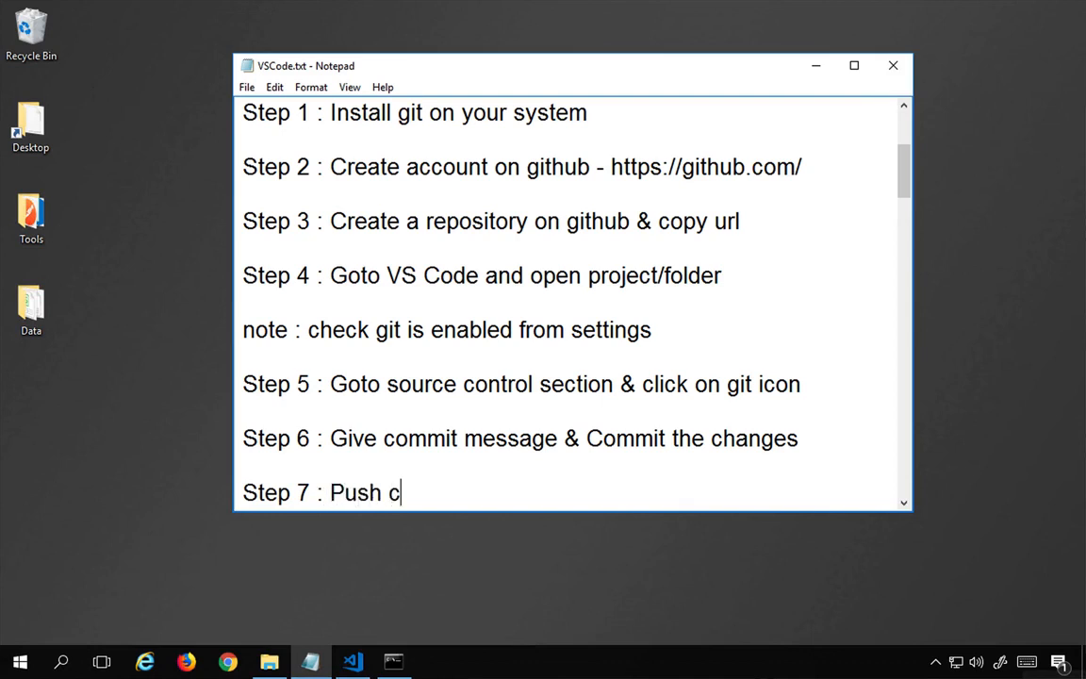
key(BackSpace)
key(BackSpace)
key(BackSpace)
key(BackSpace)
text(commite)
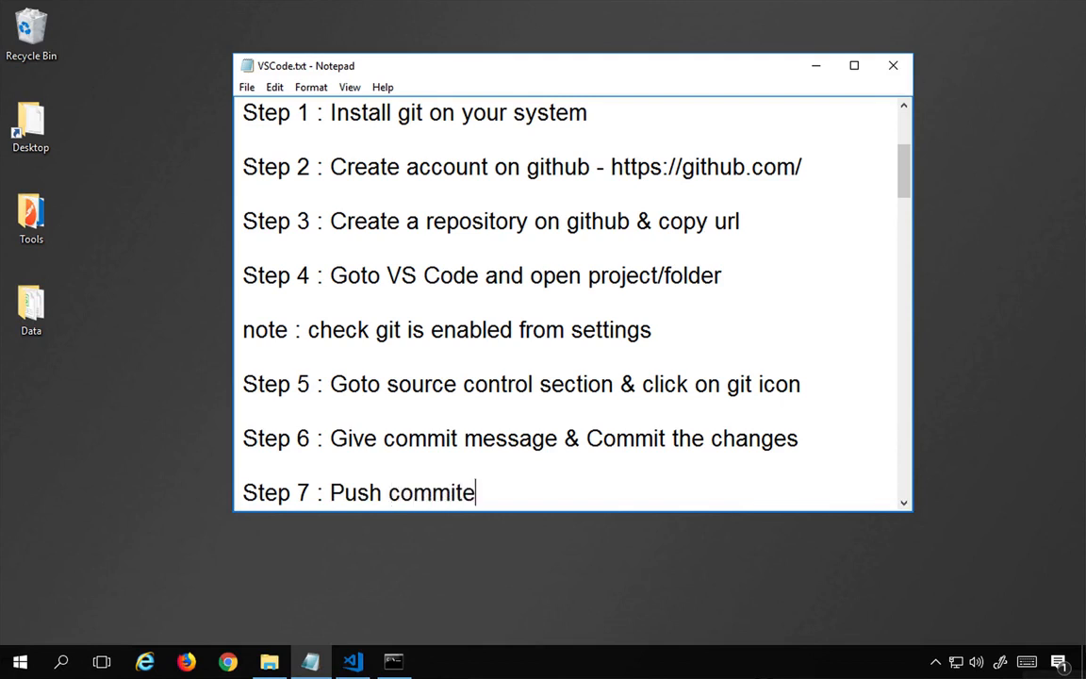
text(d changes to gi)
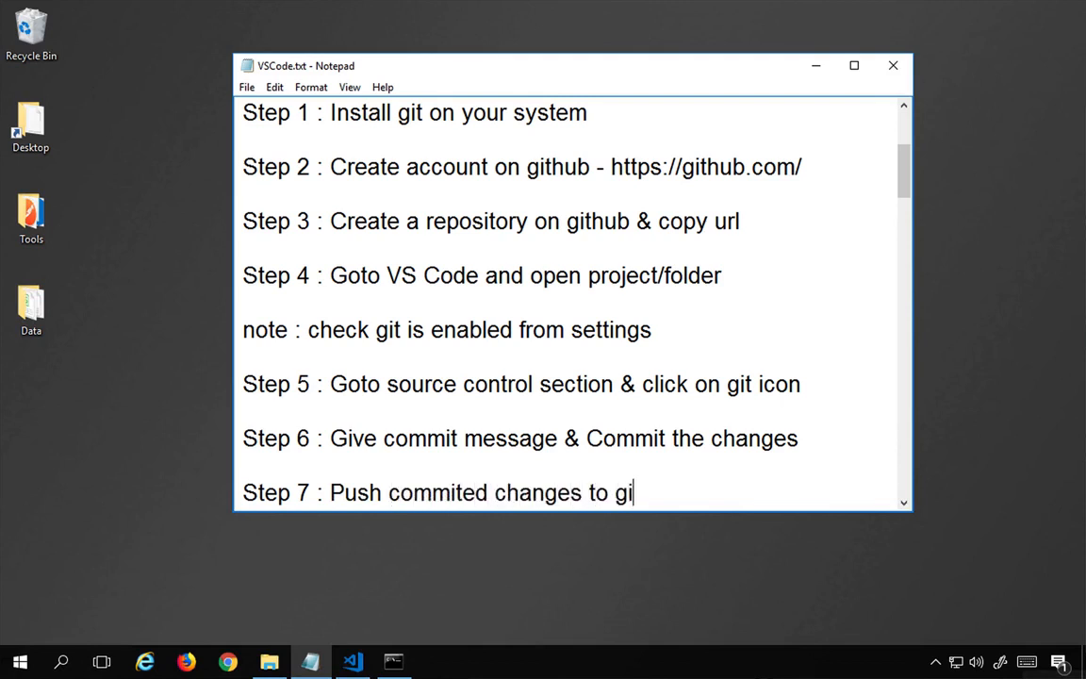
text(thub rep)
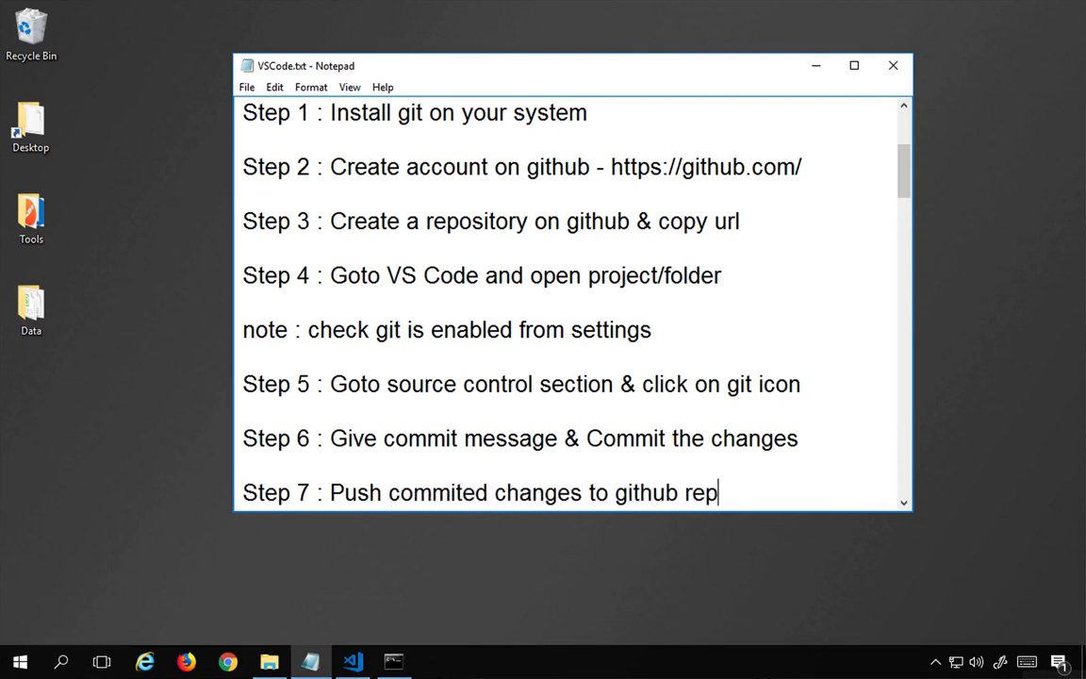
text(o)
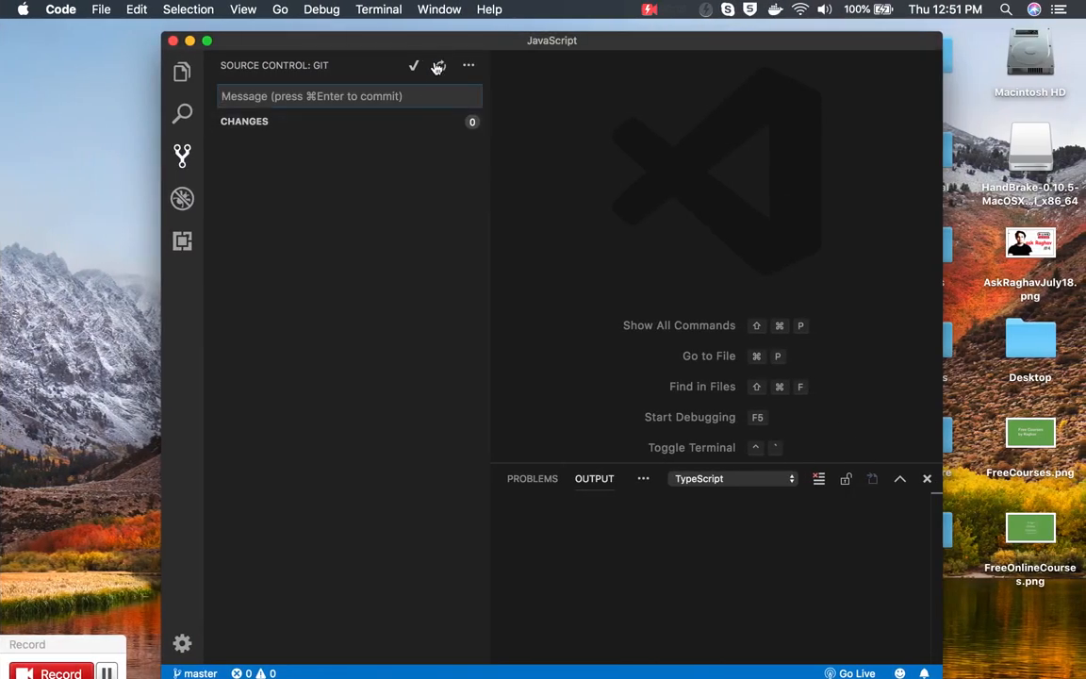
Show the Git output log from the Source Control actions menu.
drag(447, 47, 348, 44)
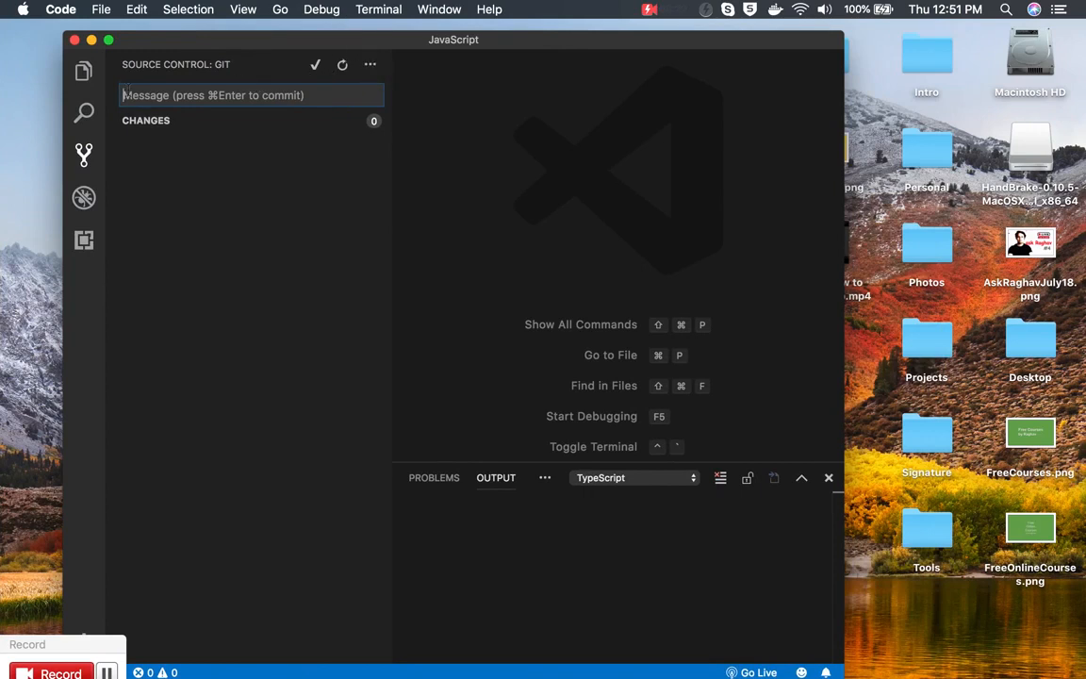
click(83, 154)
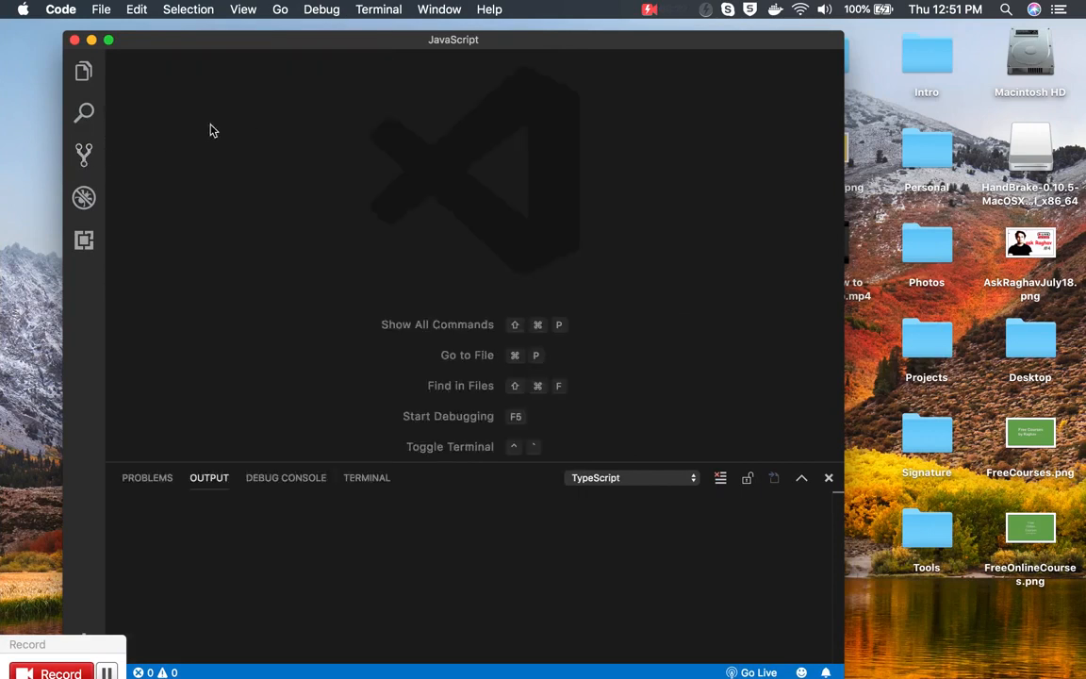
click(84, 156)
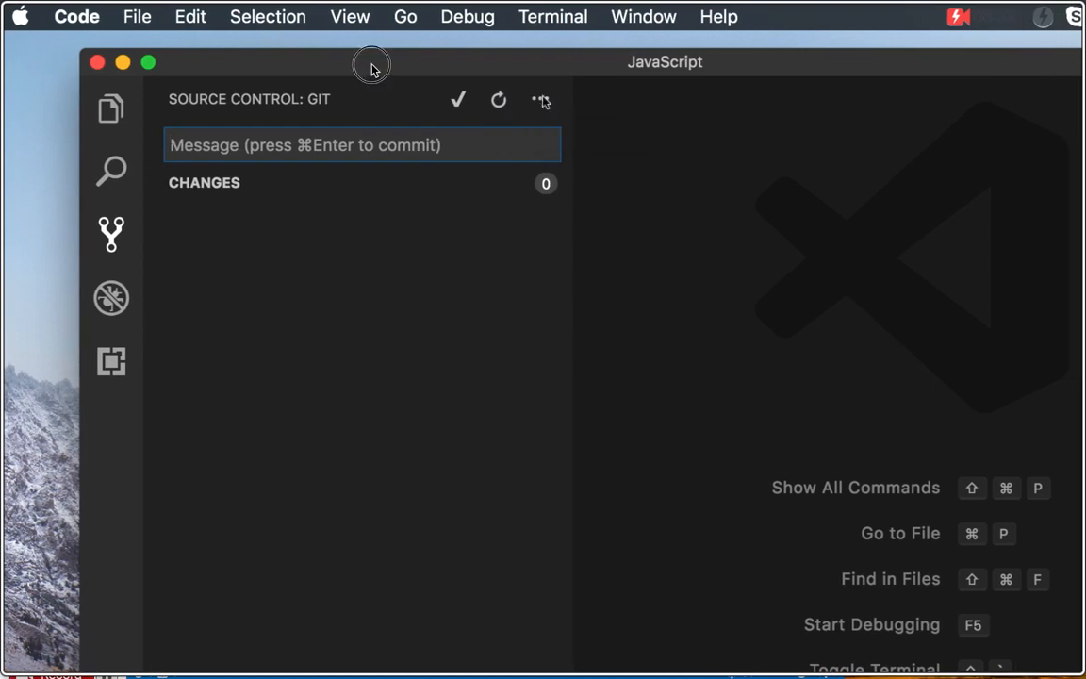
click(542, 101)
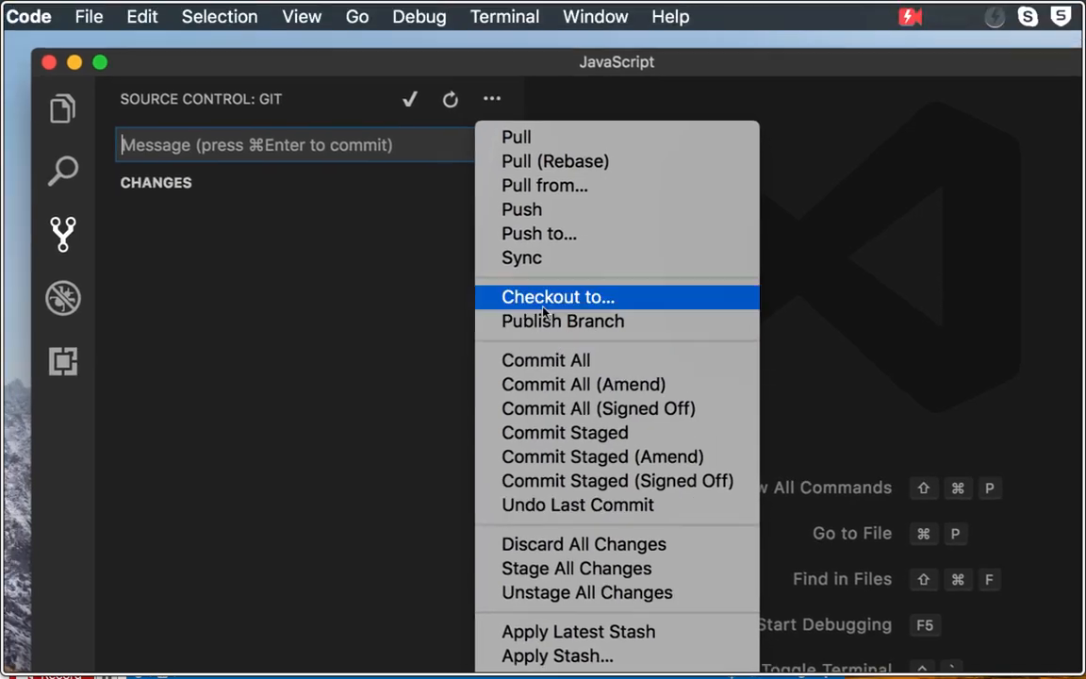
click(544, 209)
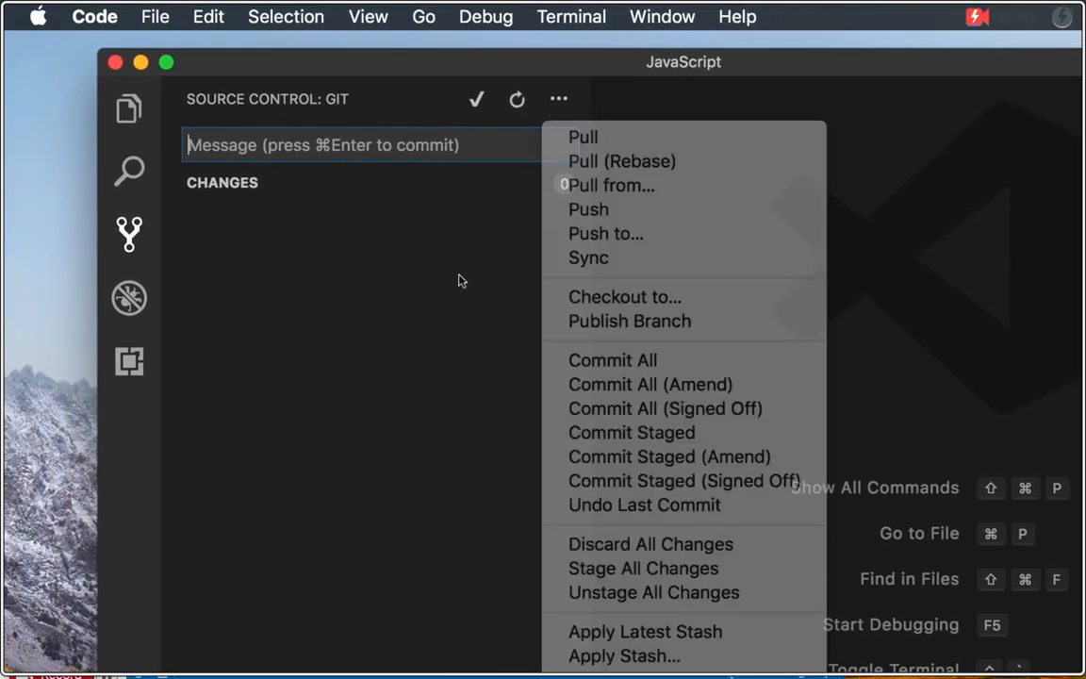
click(559, 99)
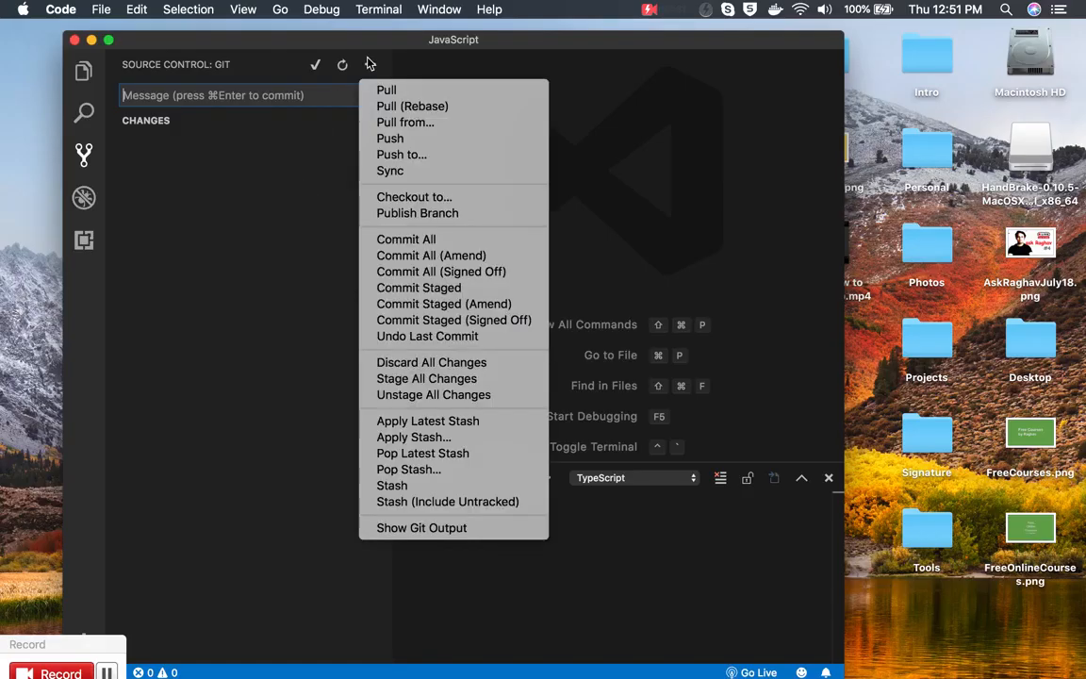
click(412, 528)
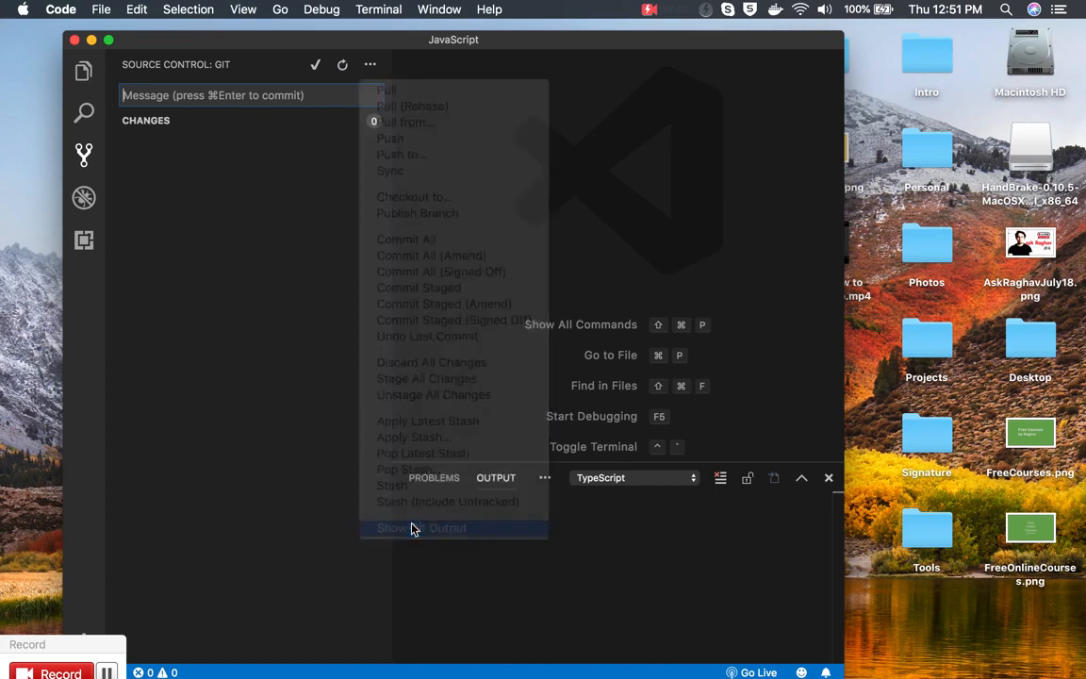
drag(488, 595, 476, 569)
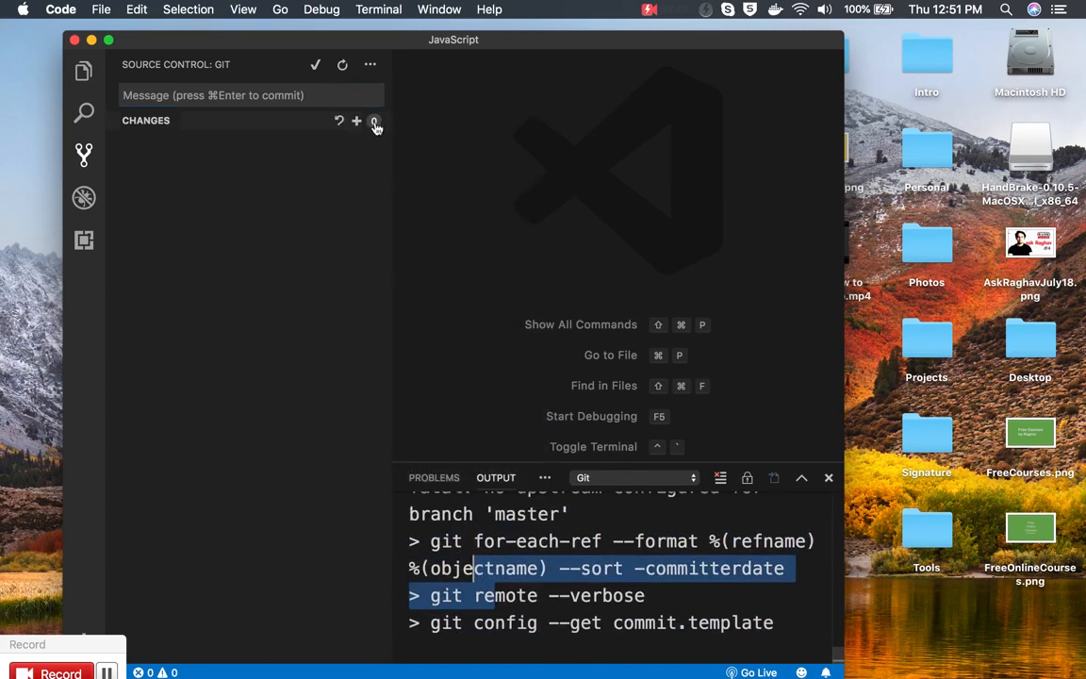
Attempt a push, which fails with no remote, and select the repo's HTTPS clone URL on GitHub.
click(370, 64)
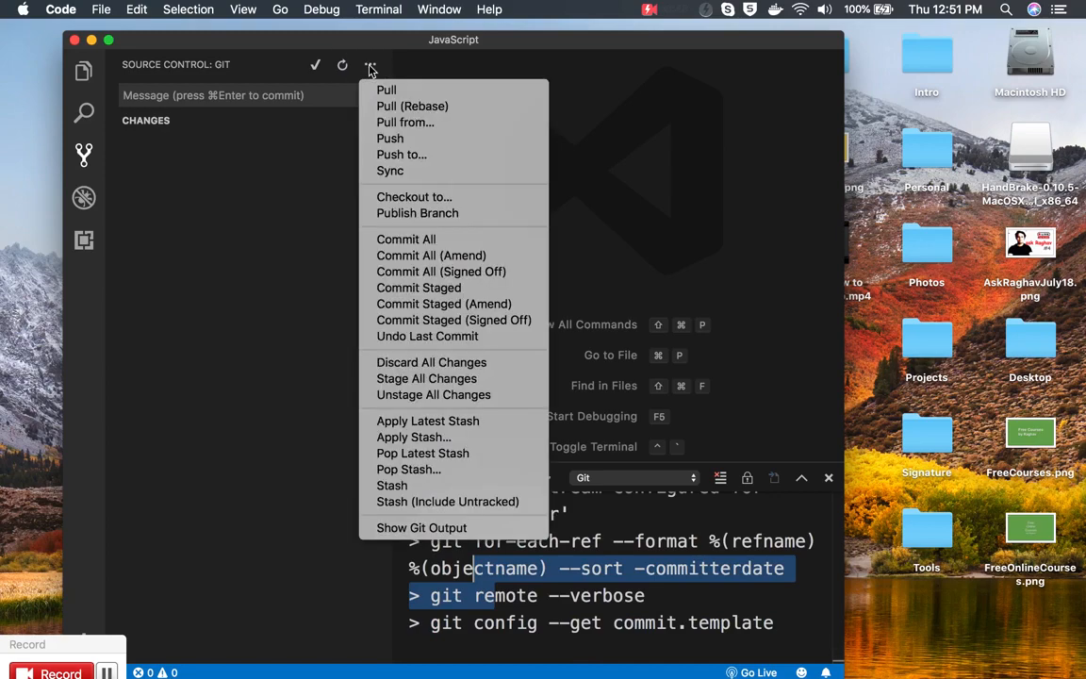
click(394, 139)
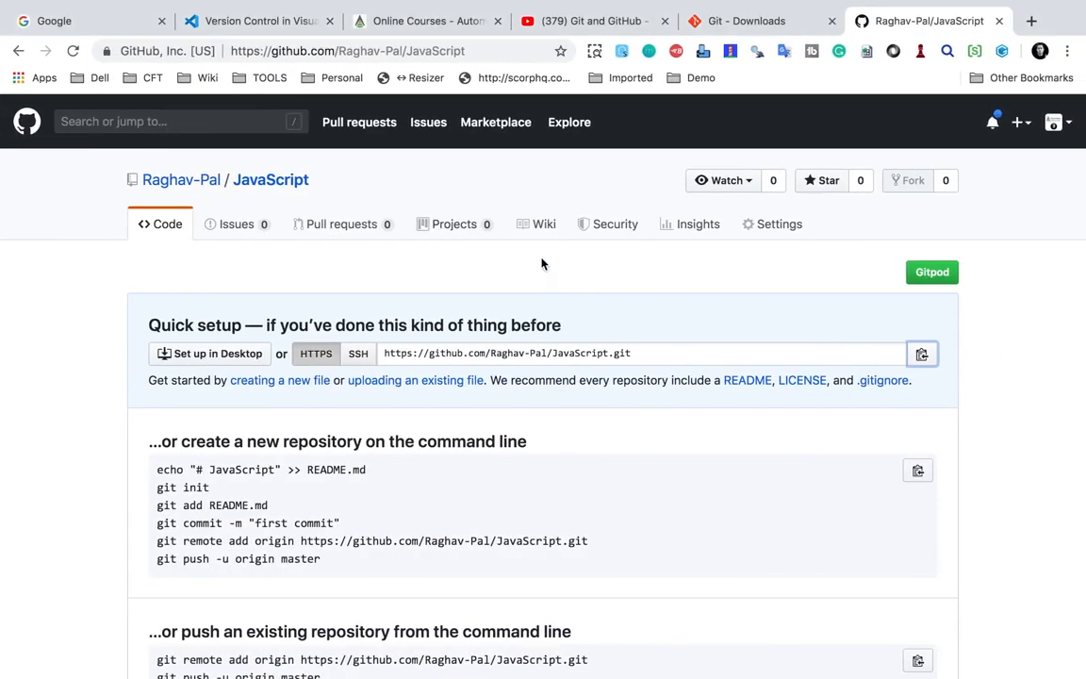
click(524, 356)
key(super+c)
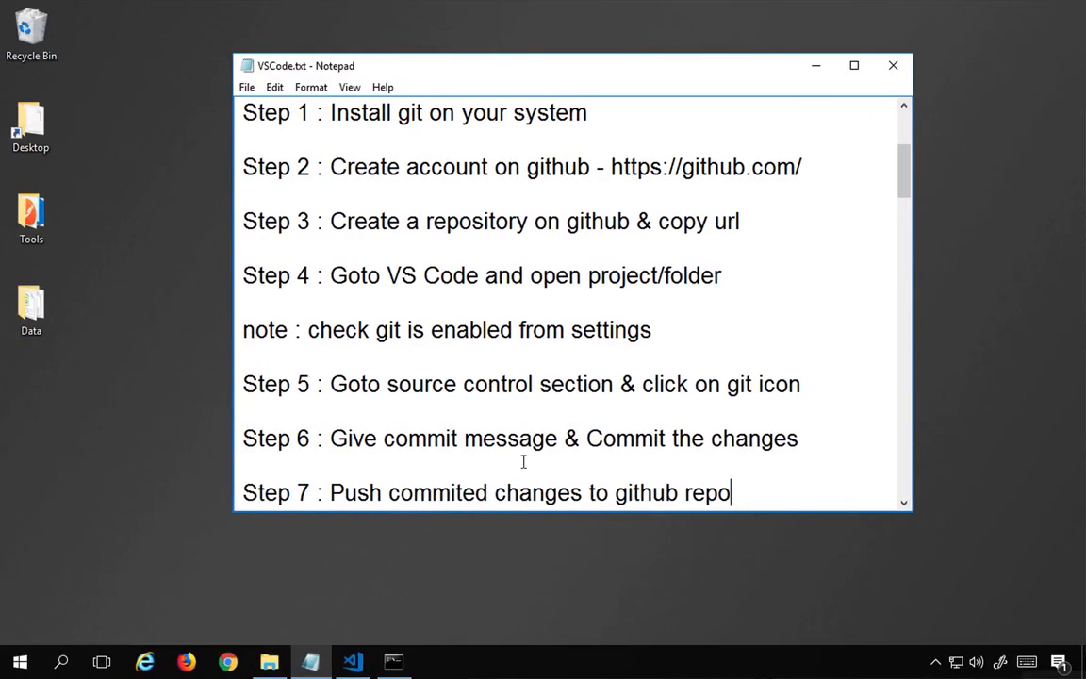
Rewrite Step 7 as 'Add remote repo (github repo)' and start a 'Step 8 :' line above the push instruction.
click(330, 494)
key(Return)
click(353, 460)
text(Add r)
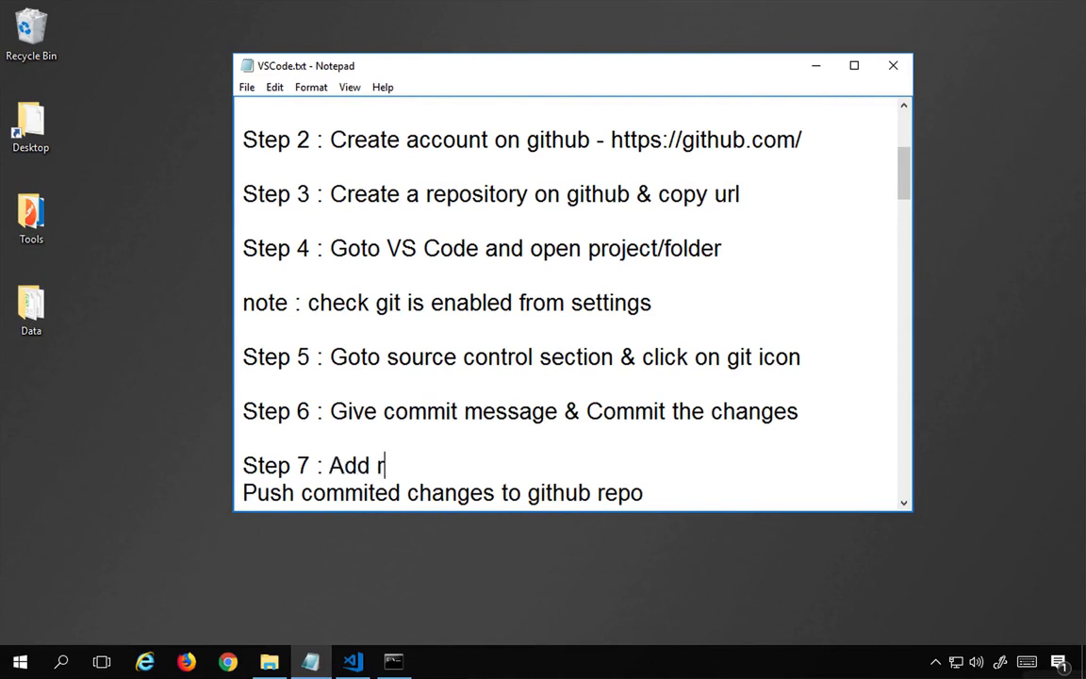
text(emote repo (g)
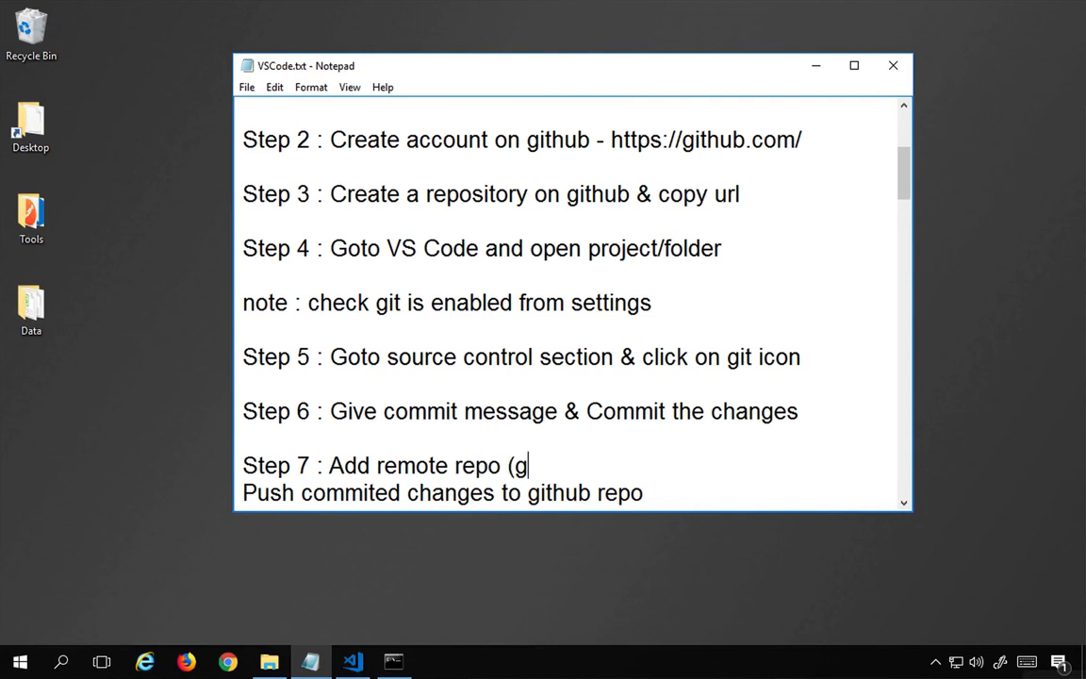
text(ithub)
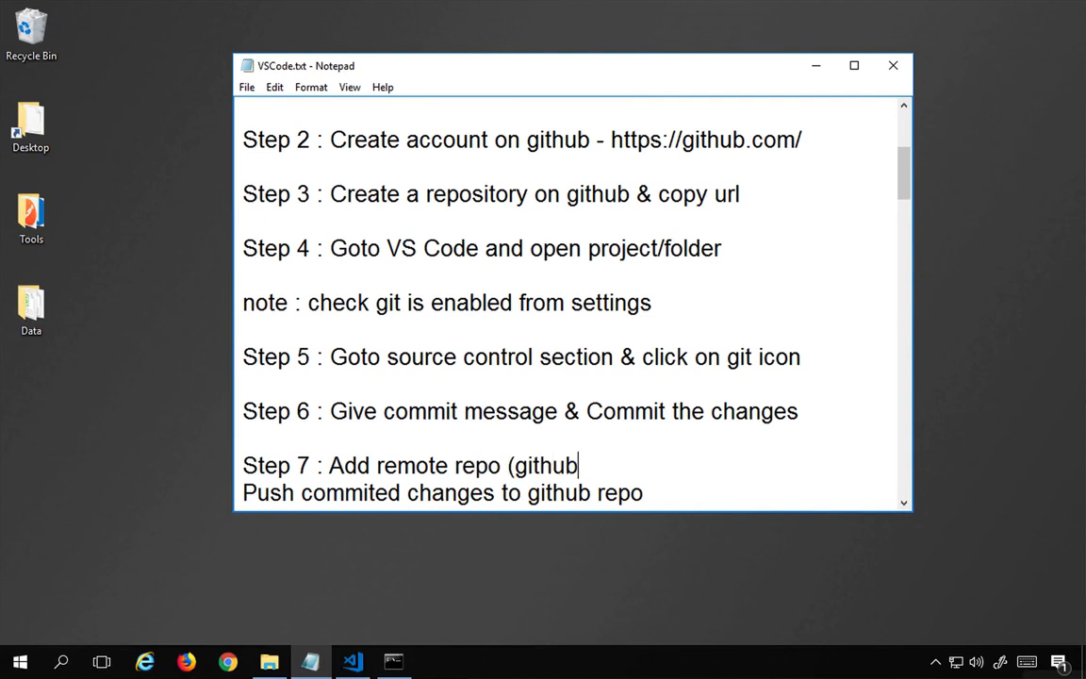
text( repo))
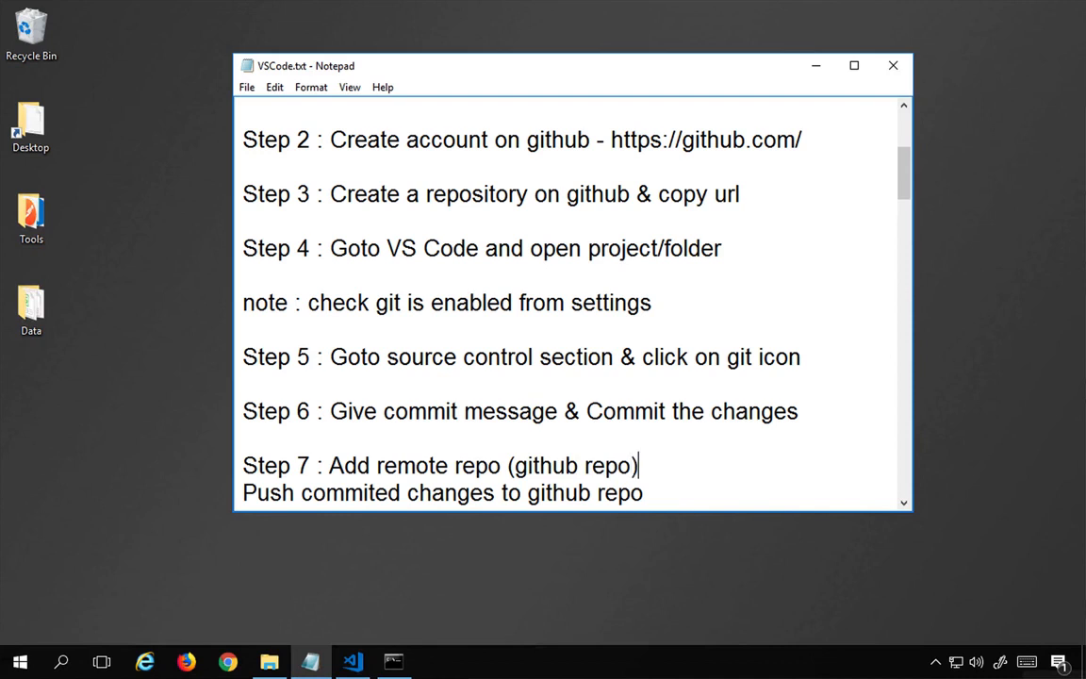
key(Return)
key(Down)
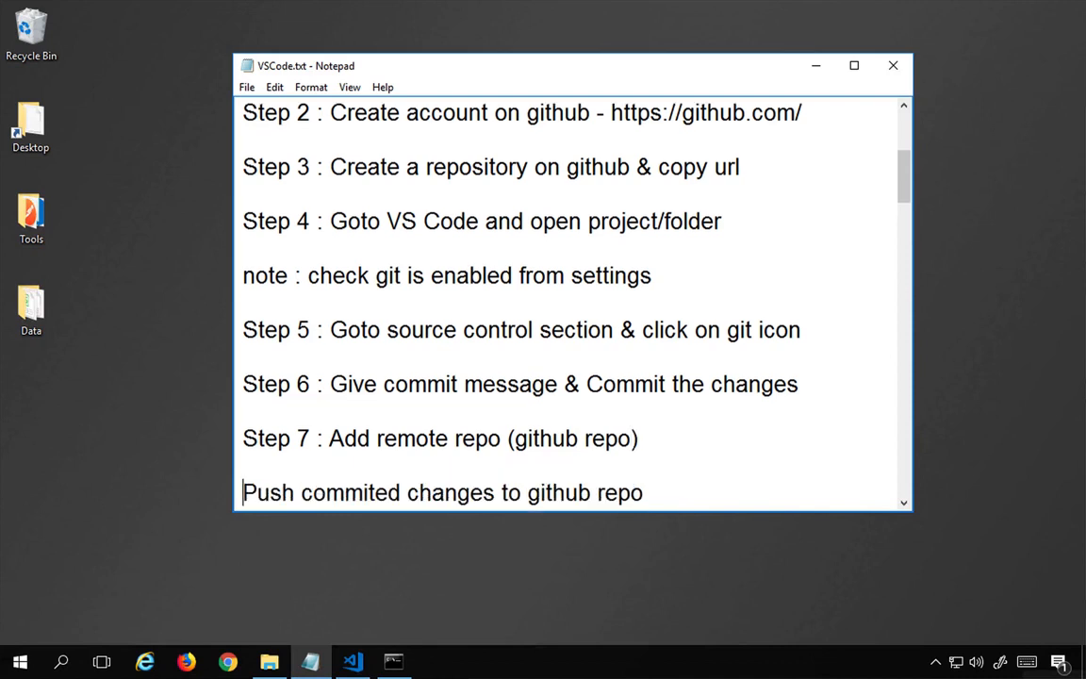
text(Step 8 :)
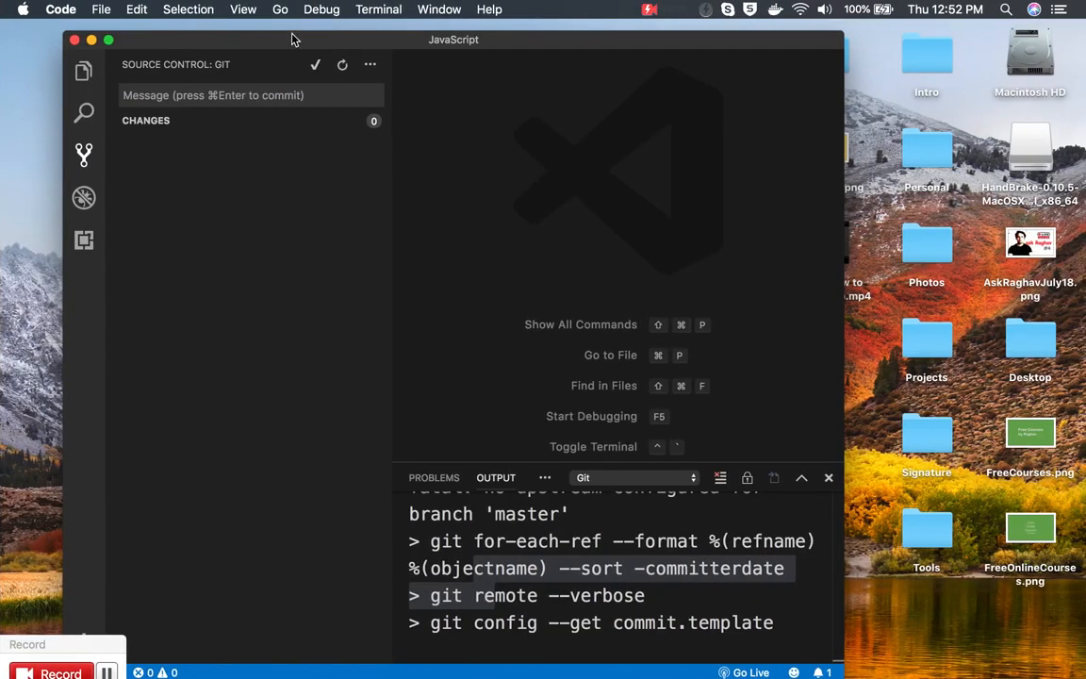
Run Git: Add Remote to add a remote named JavaScript with the pasted GitHub repo URL.
click(241, 10)
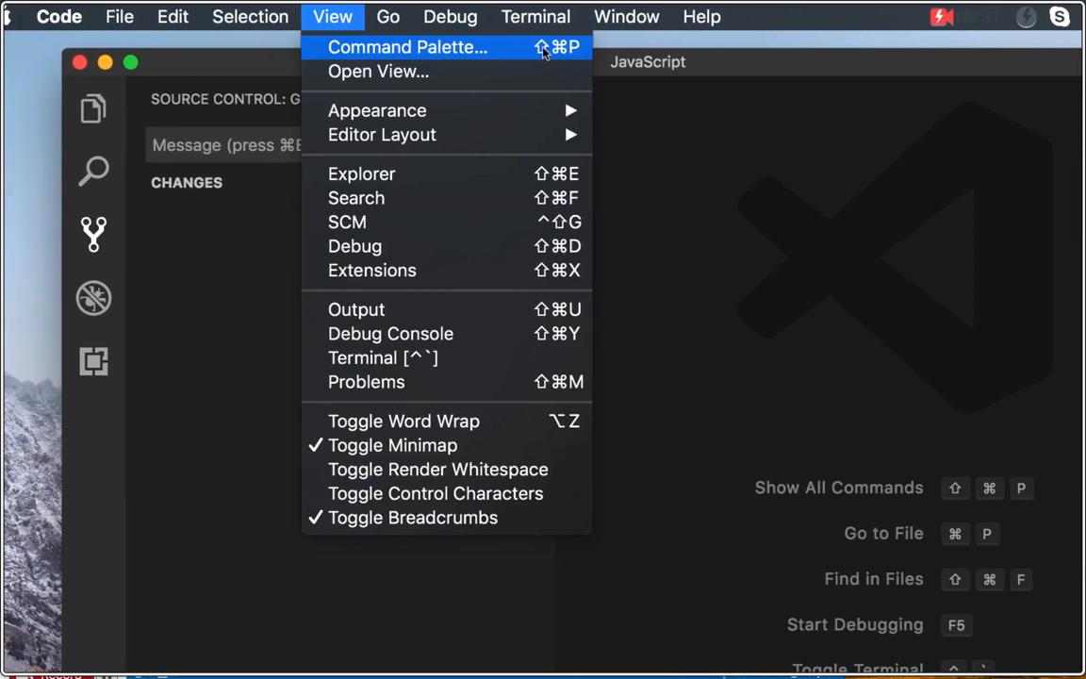
click(544, 47)
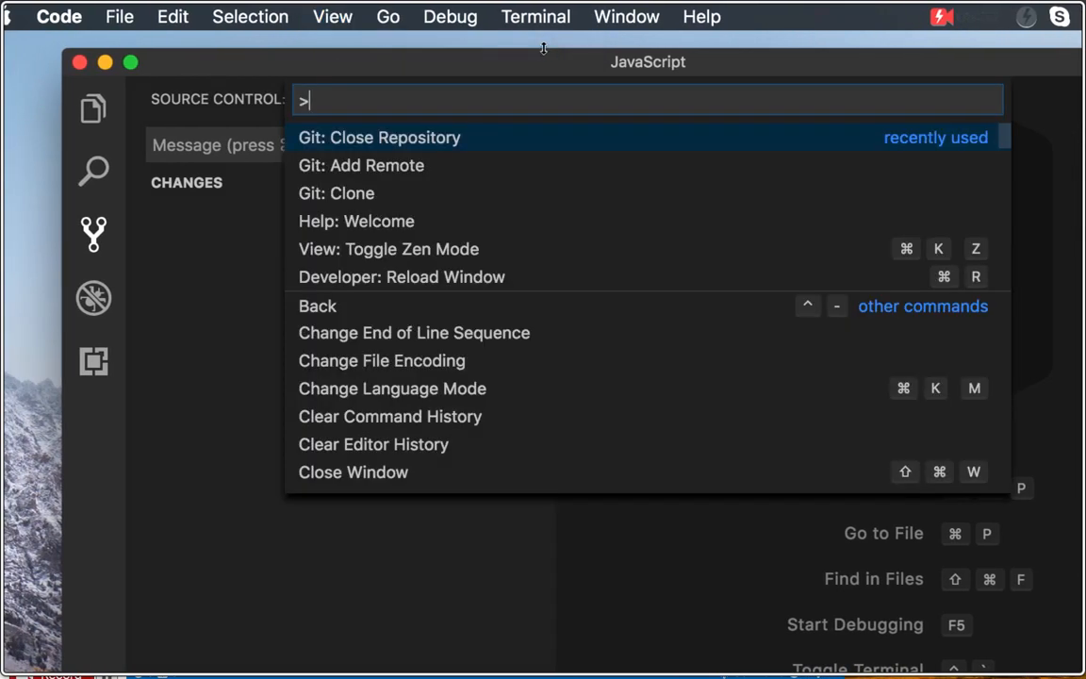
text(add remo)
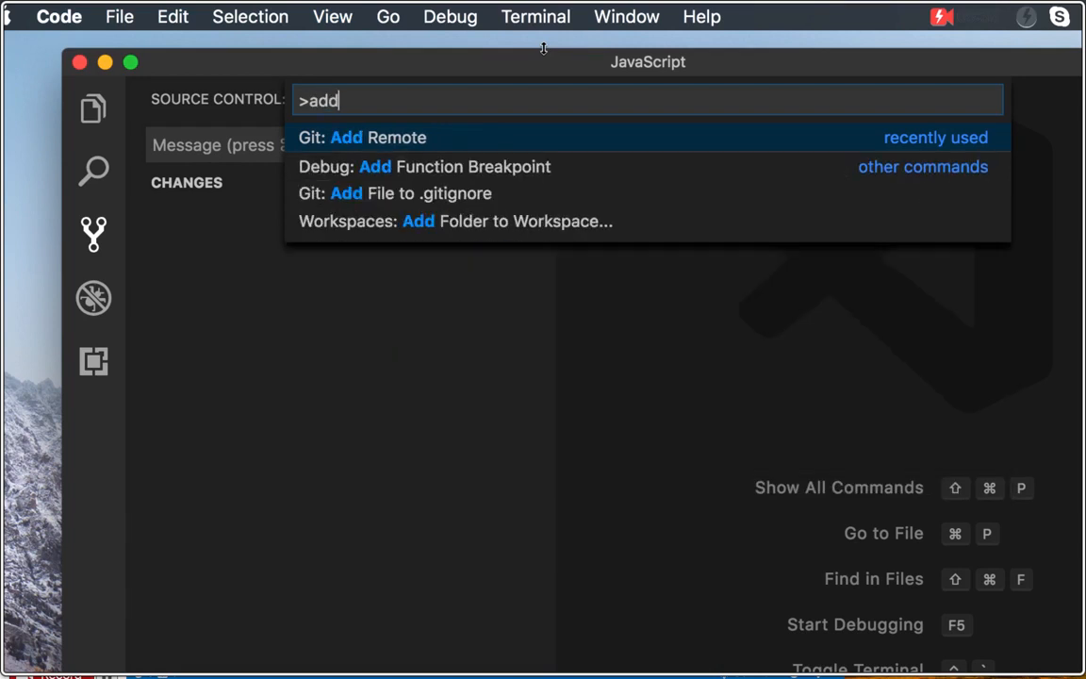
text(te)
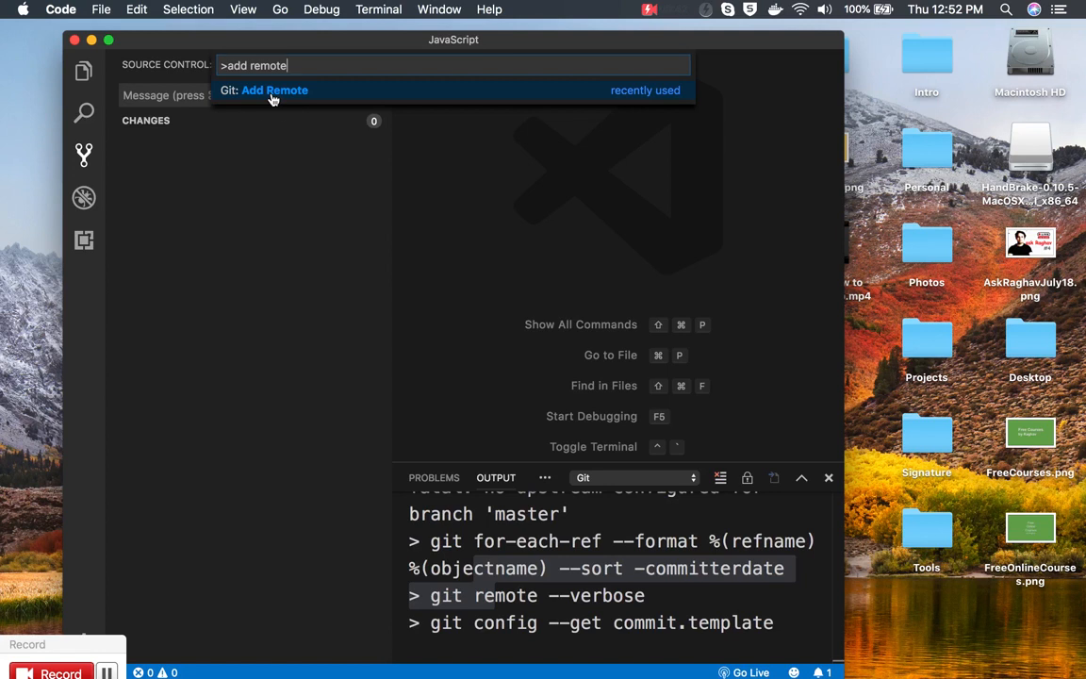
click(272, 94)
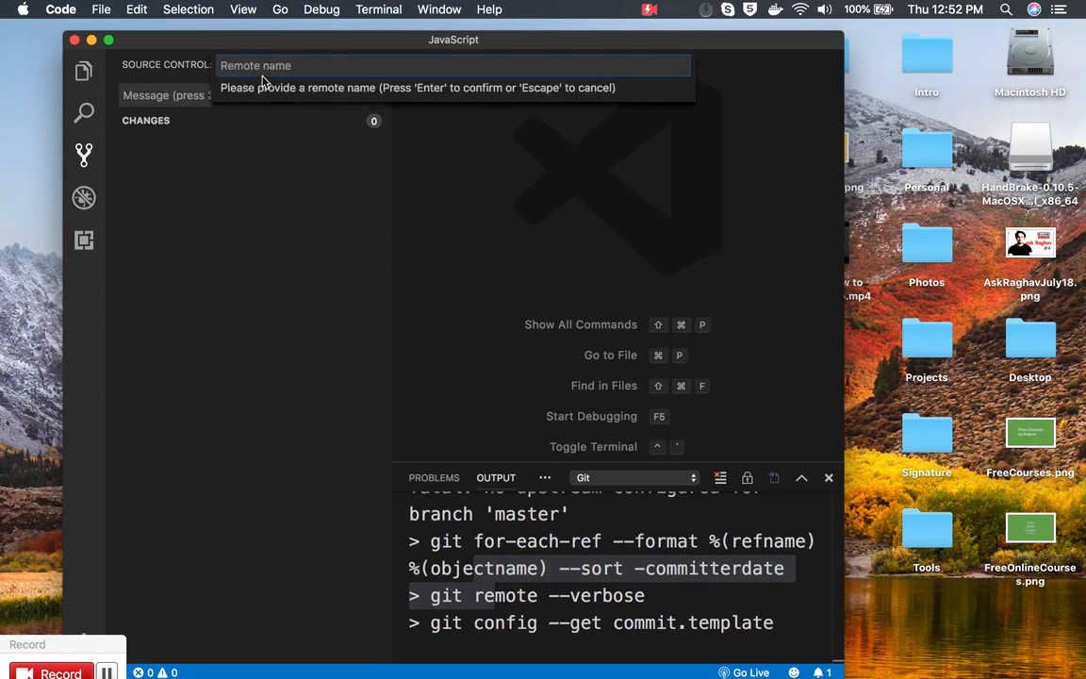
text(JavaScript)
key(Return)
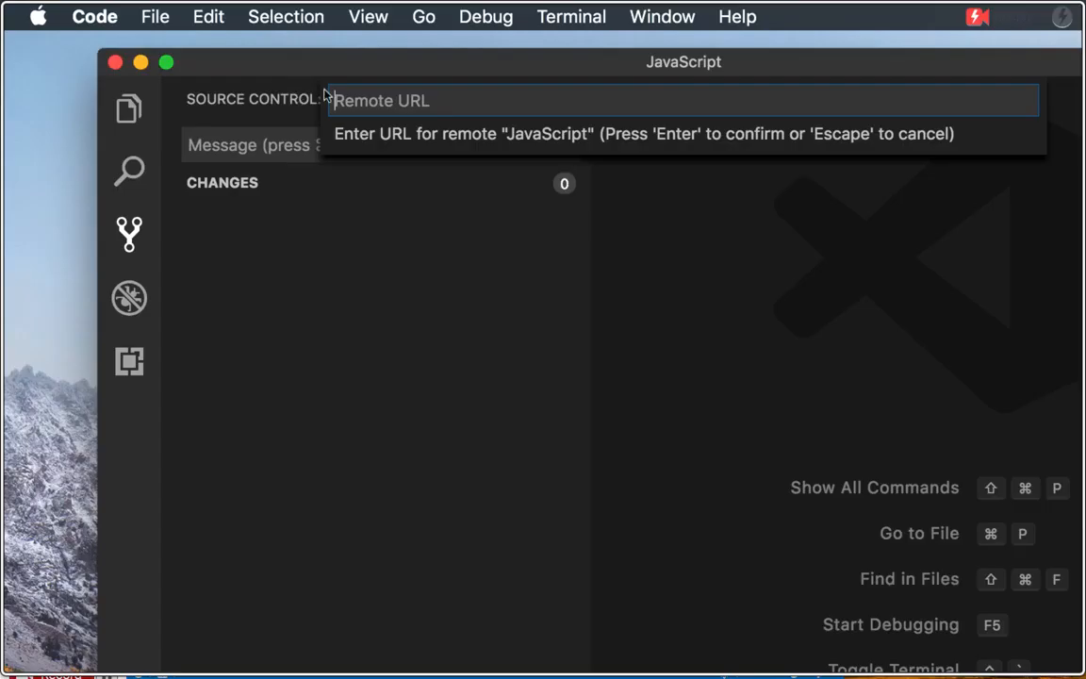
key(super+v)
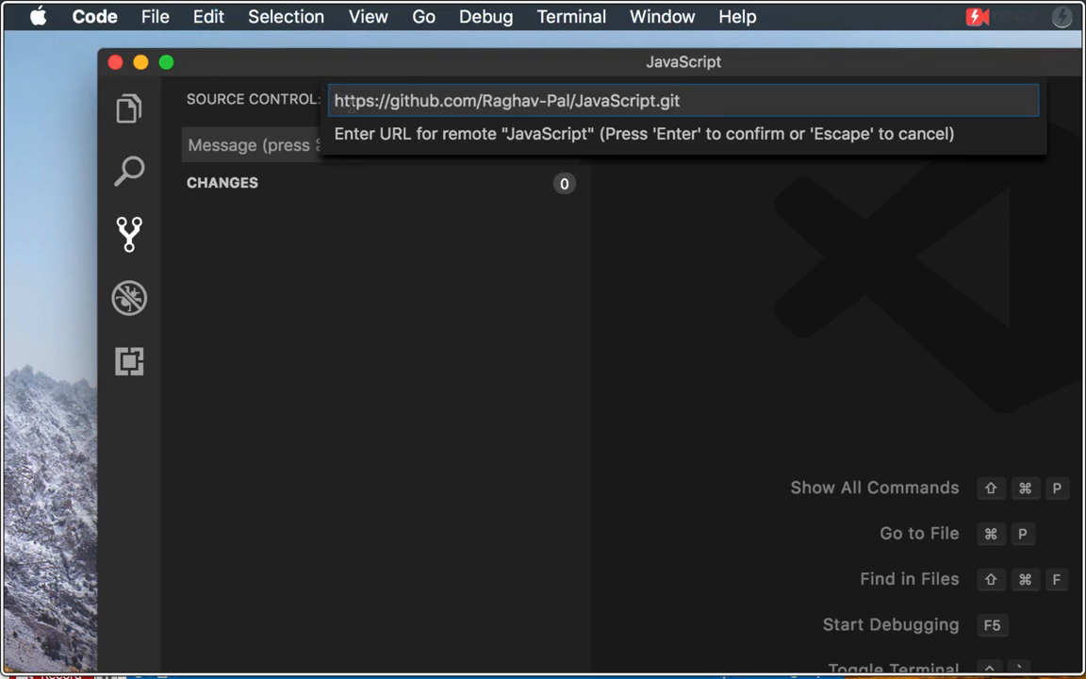
key(Return)
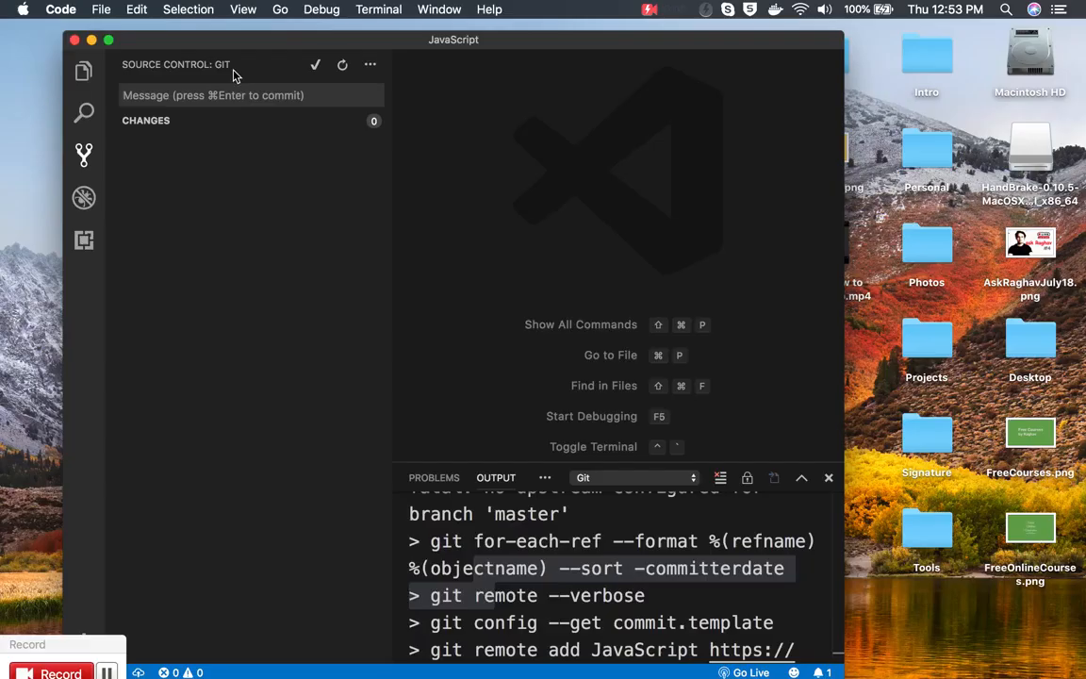
drag(403, 44, 479, 29)
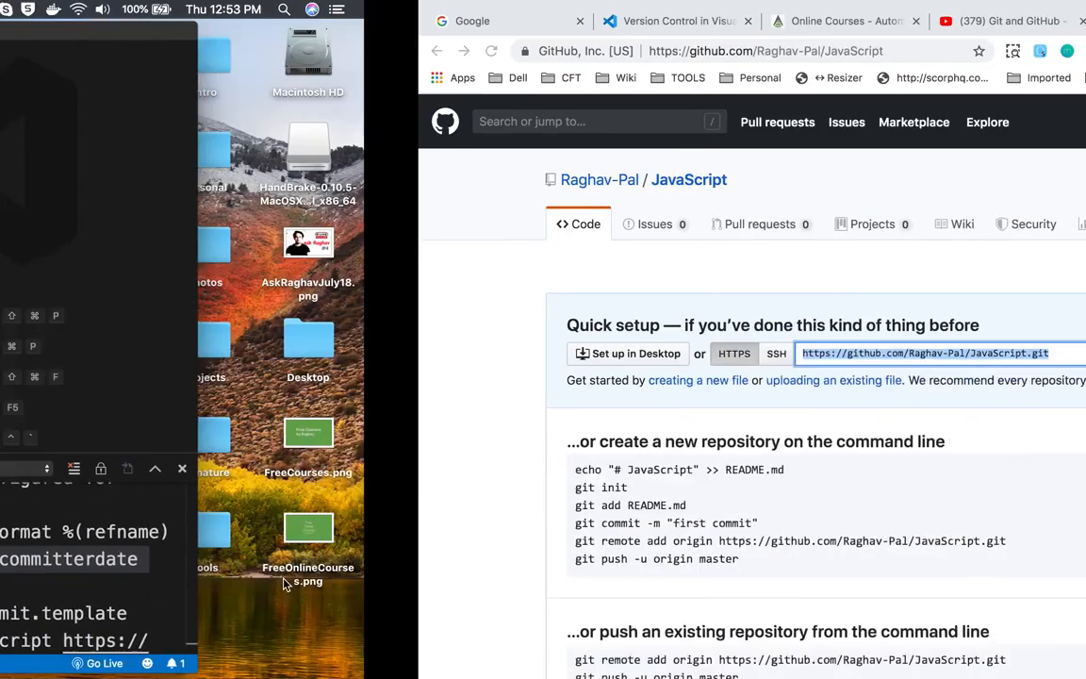
key(ctrl+Right)
Push and publish the local commit to the JavaScript GitHub repo, declining periodic git fetch.
click(73, 53)
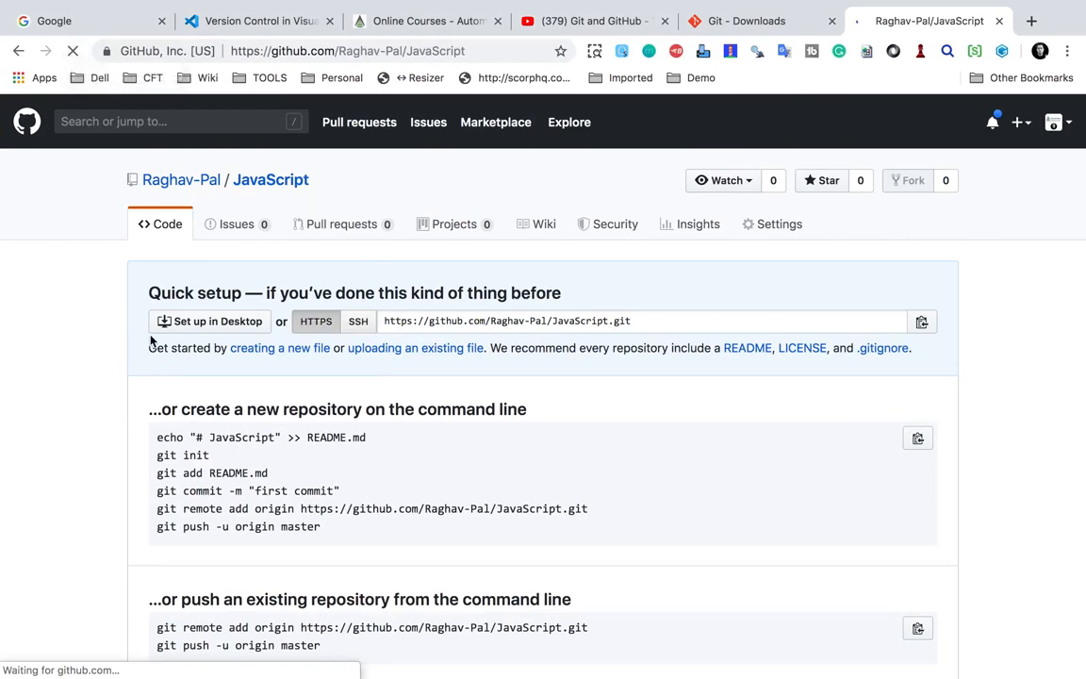
key(super+Tab)
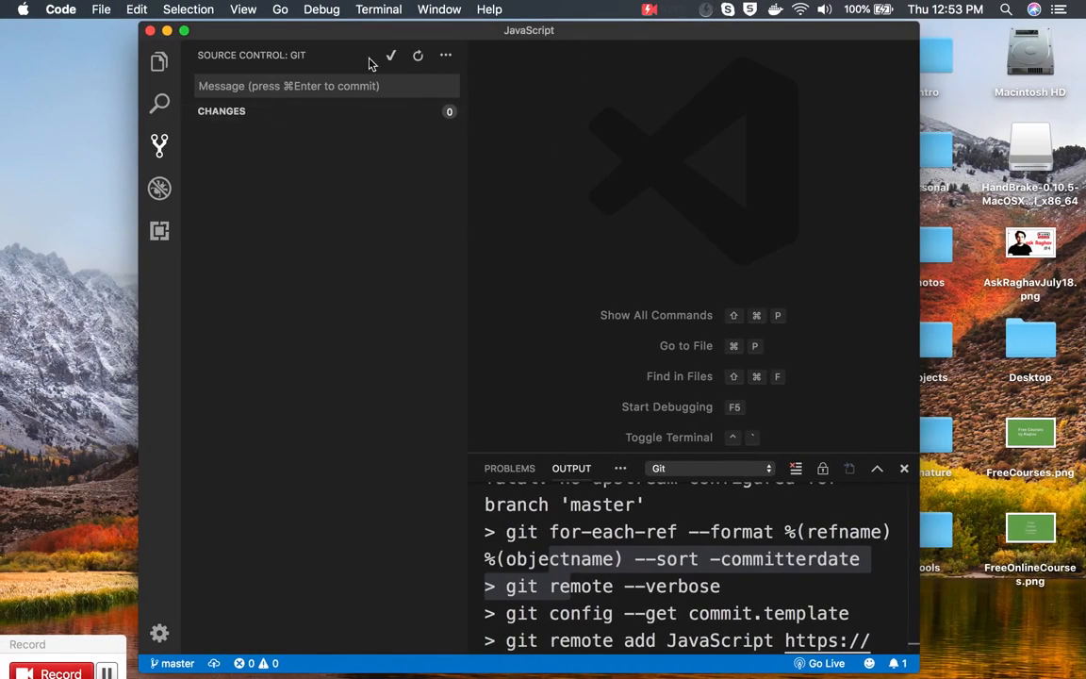
click(447, 58)
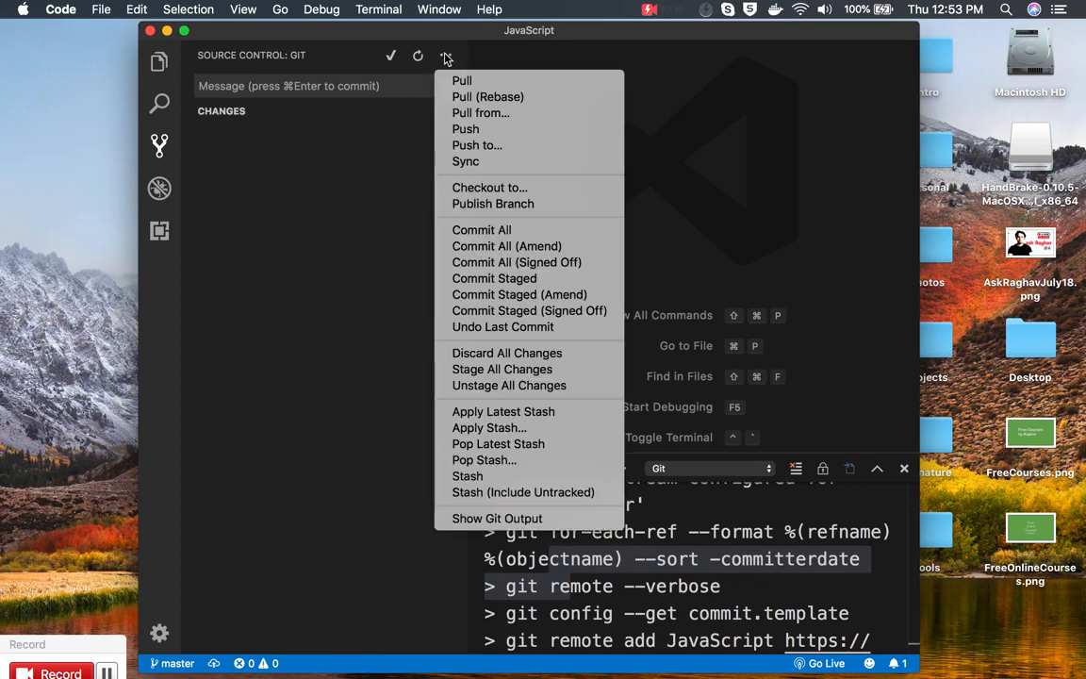
click(475, 130)
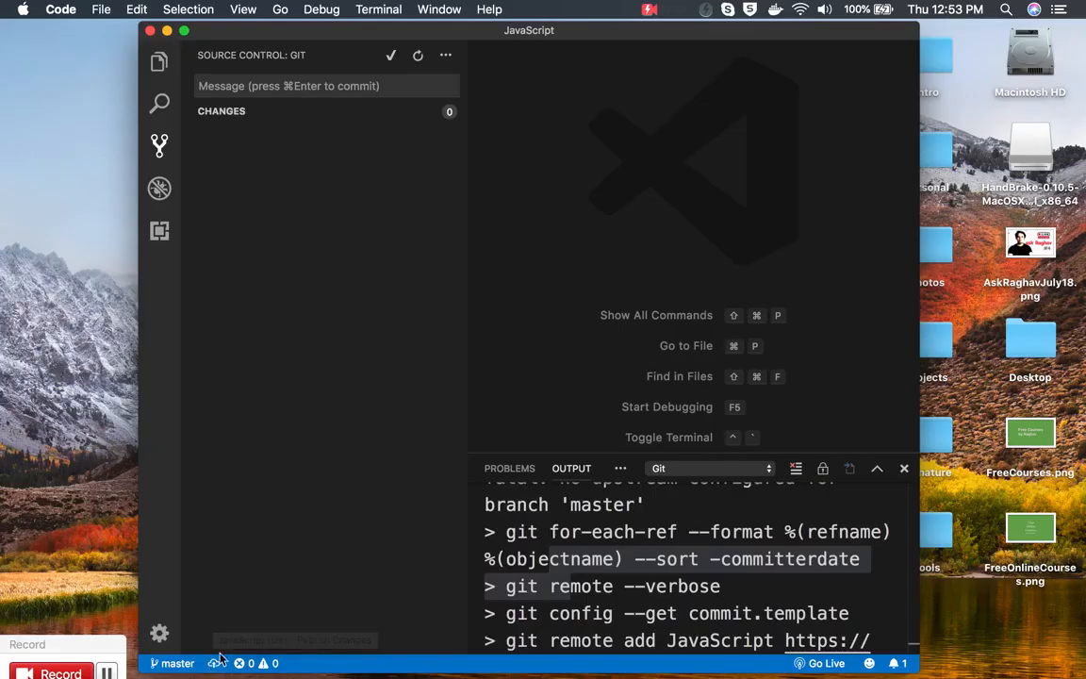
click(323, 652)
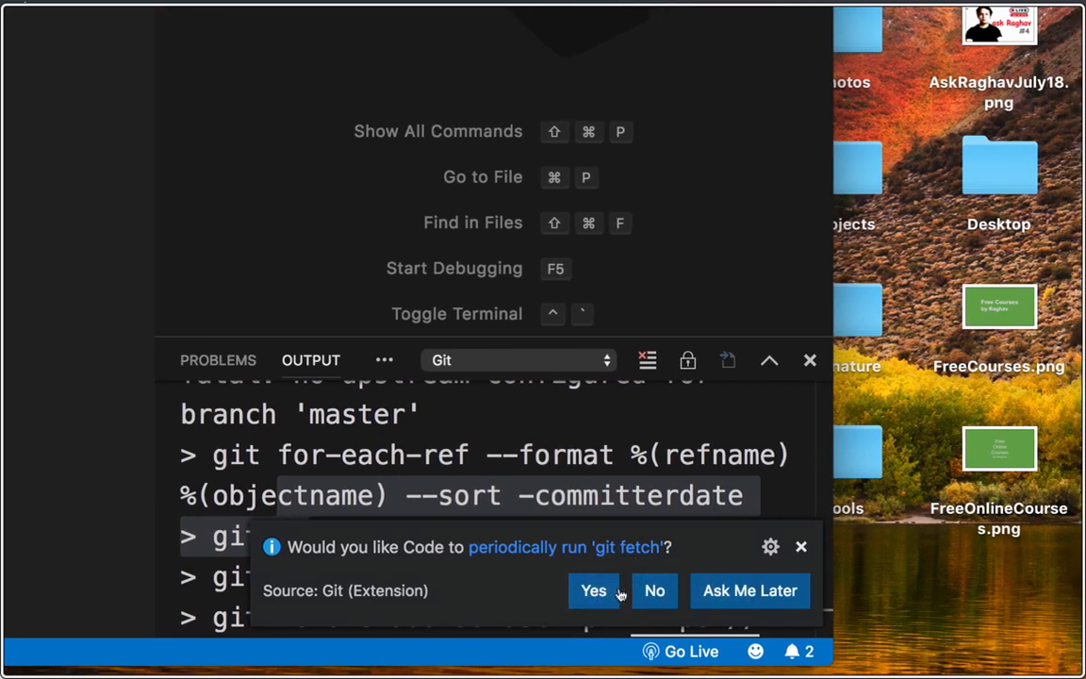
click(657, 590)
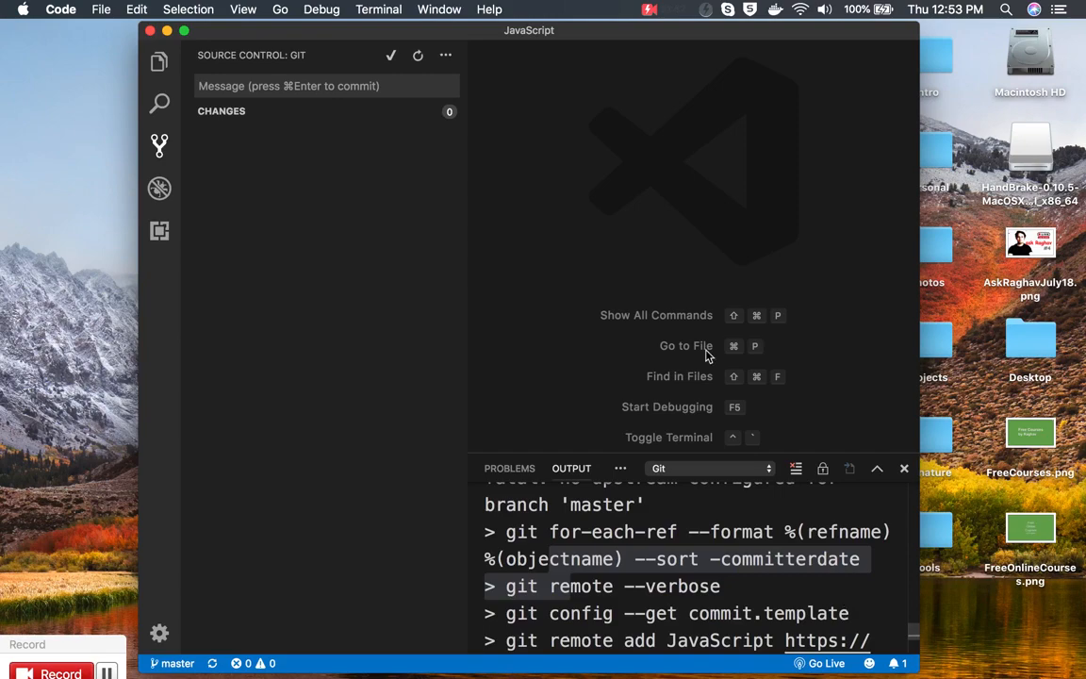
key(ctrl+Right)
Reload the JavaScript repo page and scroll through the pushed files from 'first commit'.
click(74, 52)
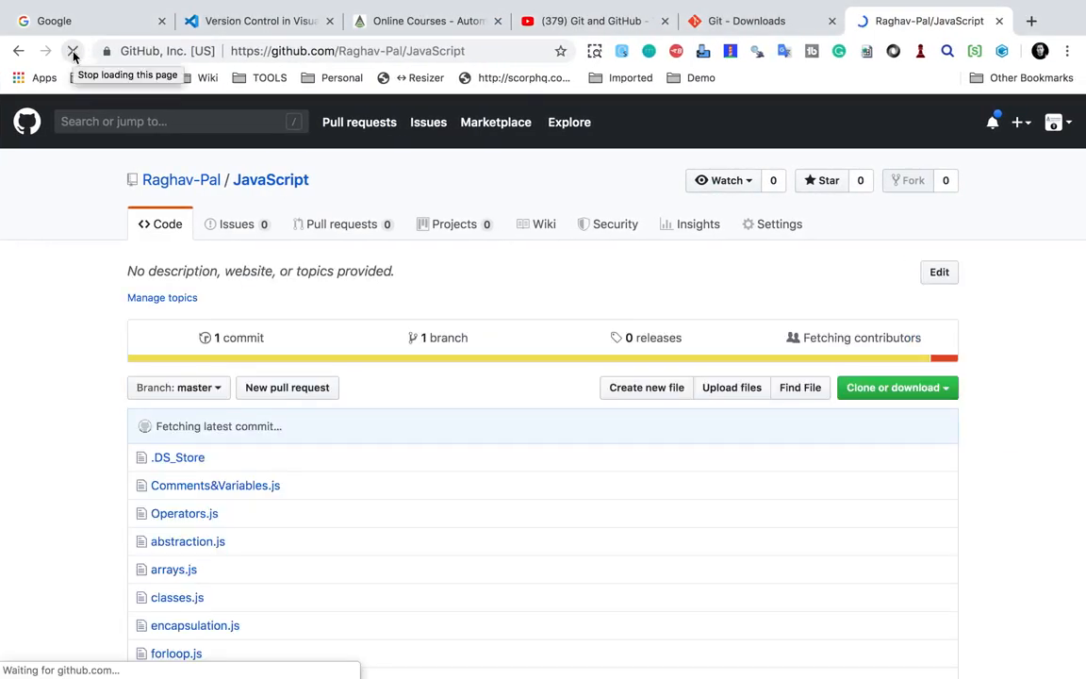
scroll(259, 429, down, 3)
scroll(261, 432, down, 1)
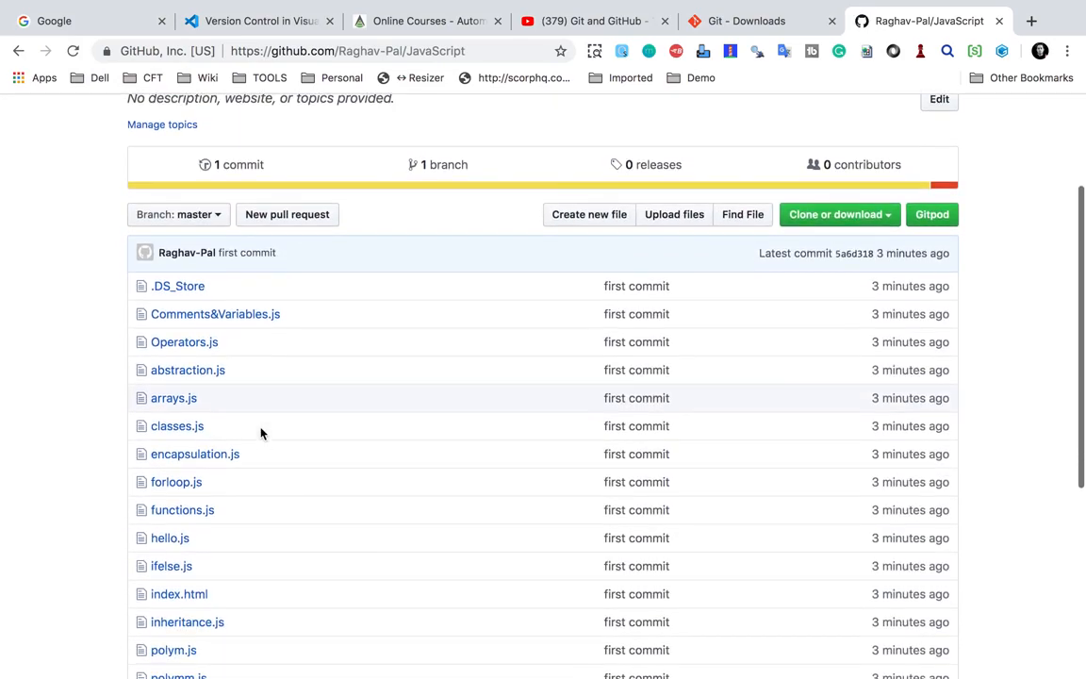
scroll(555, 538, down, 5)
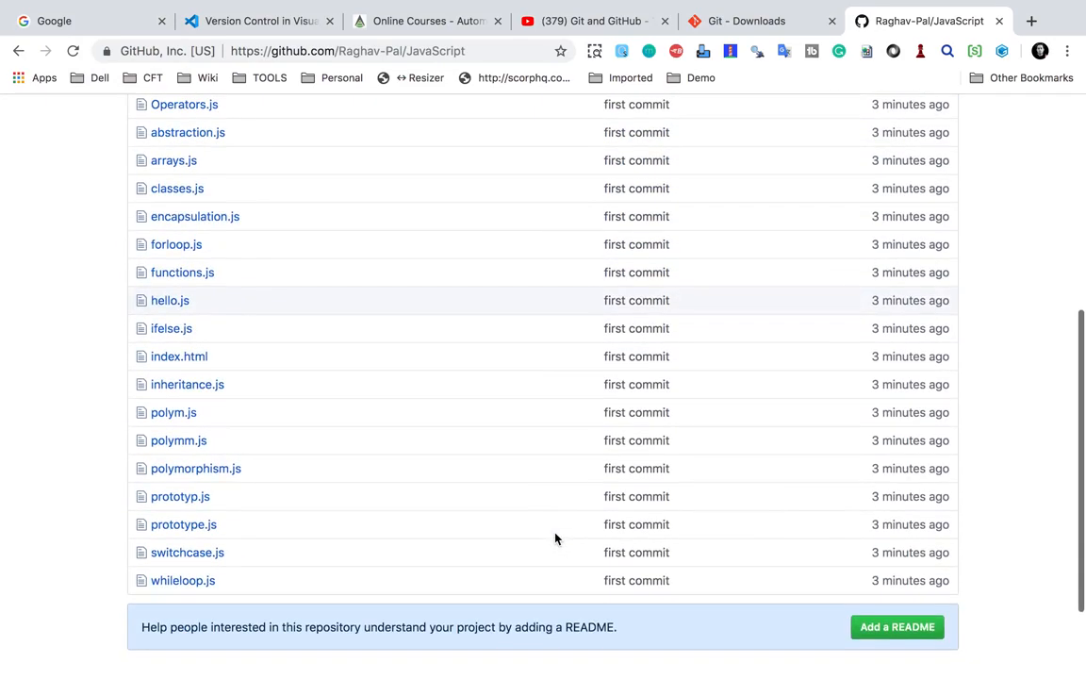
scroll(555, 539, up, 10)
key(ctrl+Left)
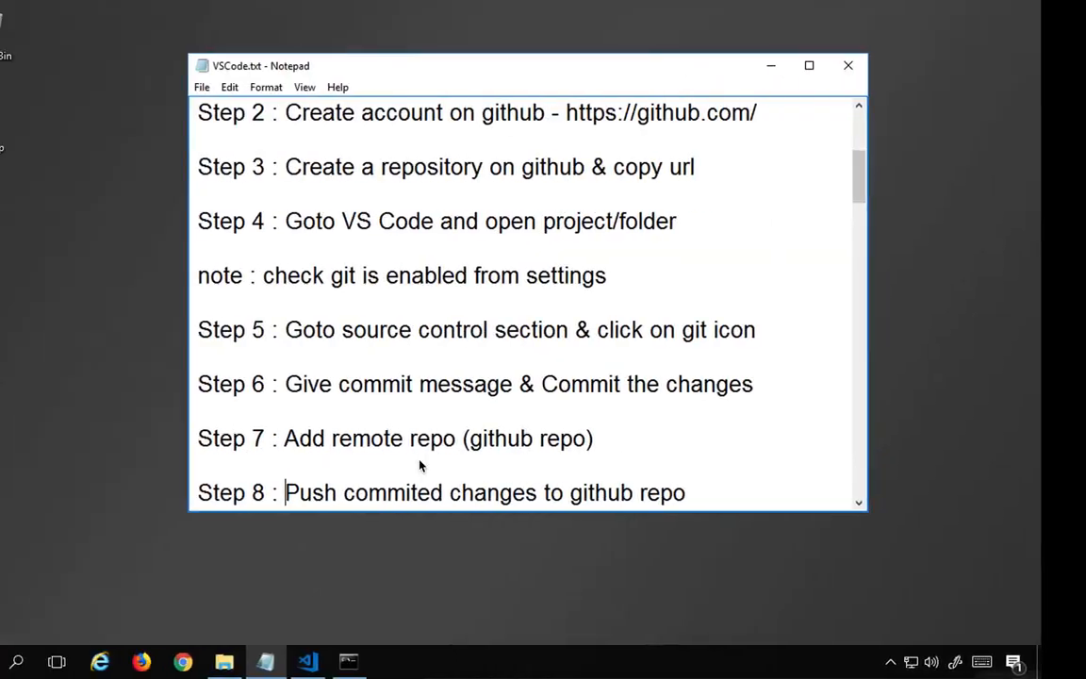
Add the line 'Step 9 : Check changes on github repo' below Step 8 in VSCode.txt.
click(760, 485)
key(Return)
key(Return)
text(Step 9 : Check )
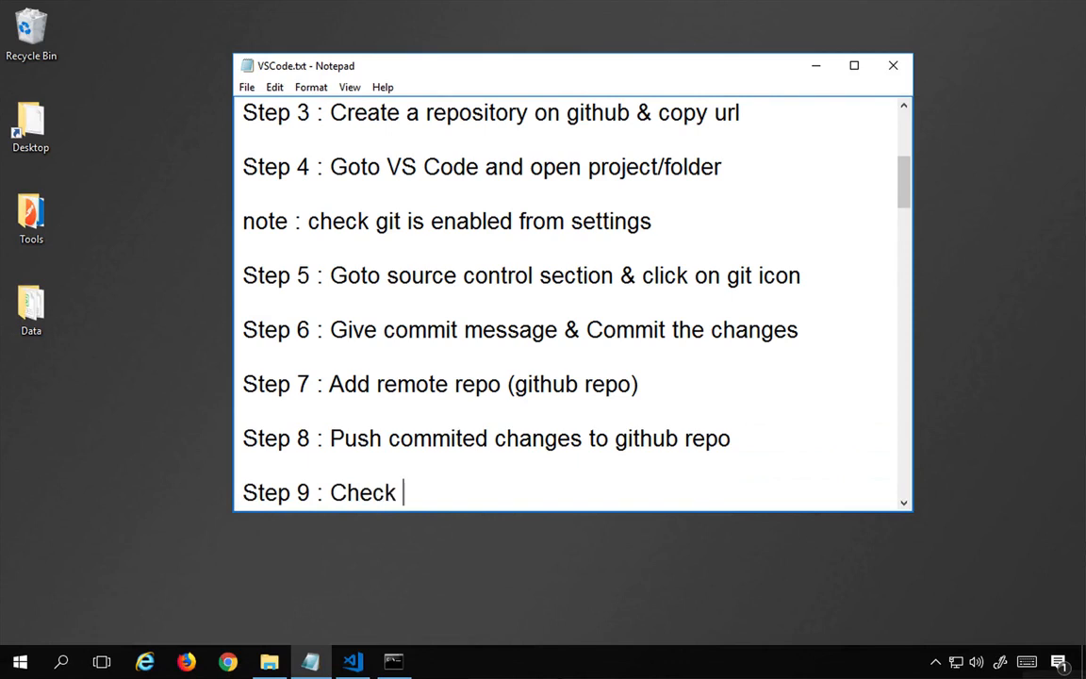
text(changes on git)
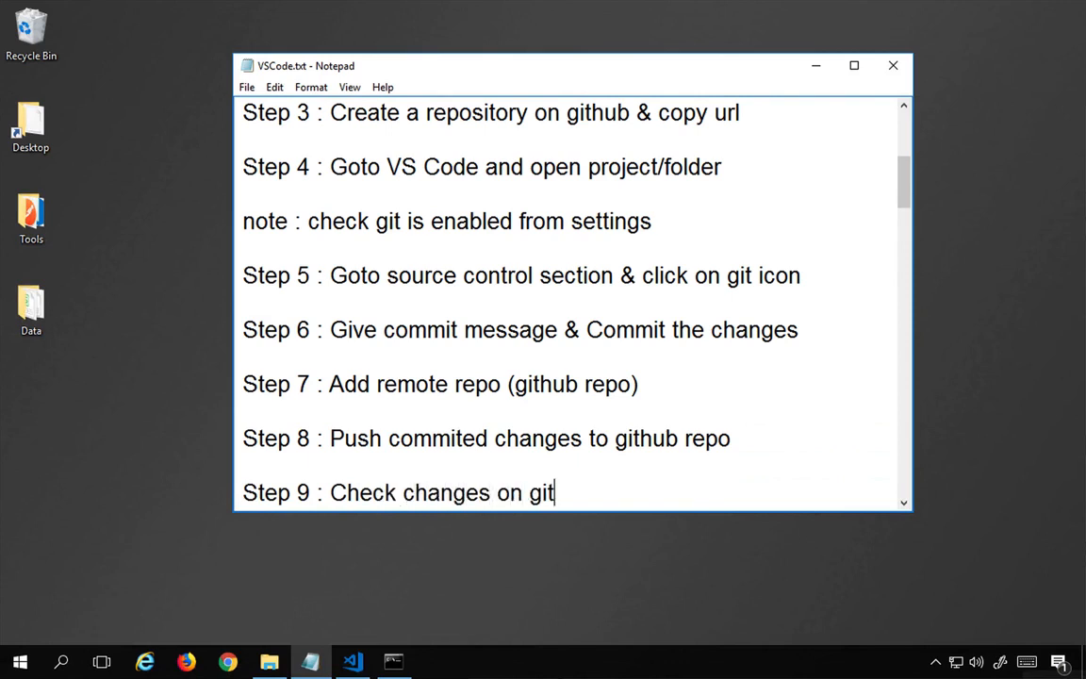
text(hub repo)
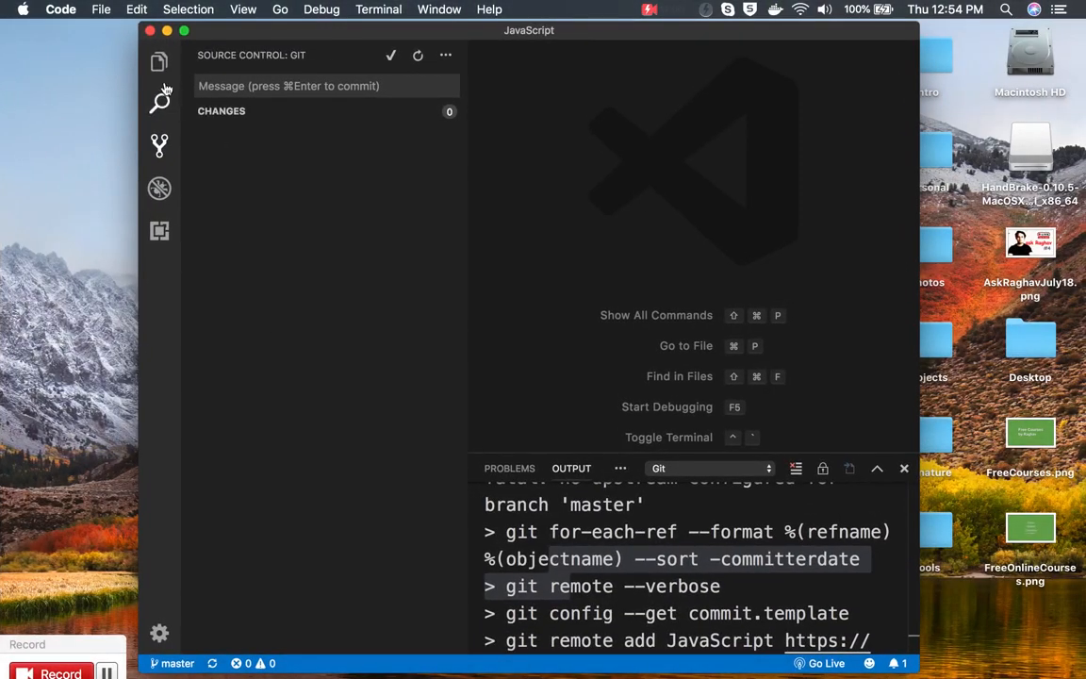
Add 'ABCD' on a new line 68 of arrays.js and save the file.
click(158, 66)
click(235, 136)
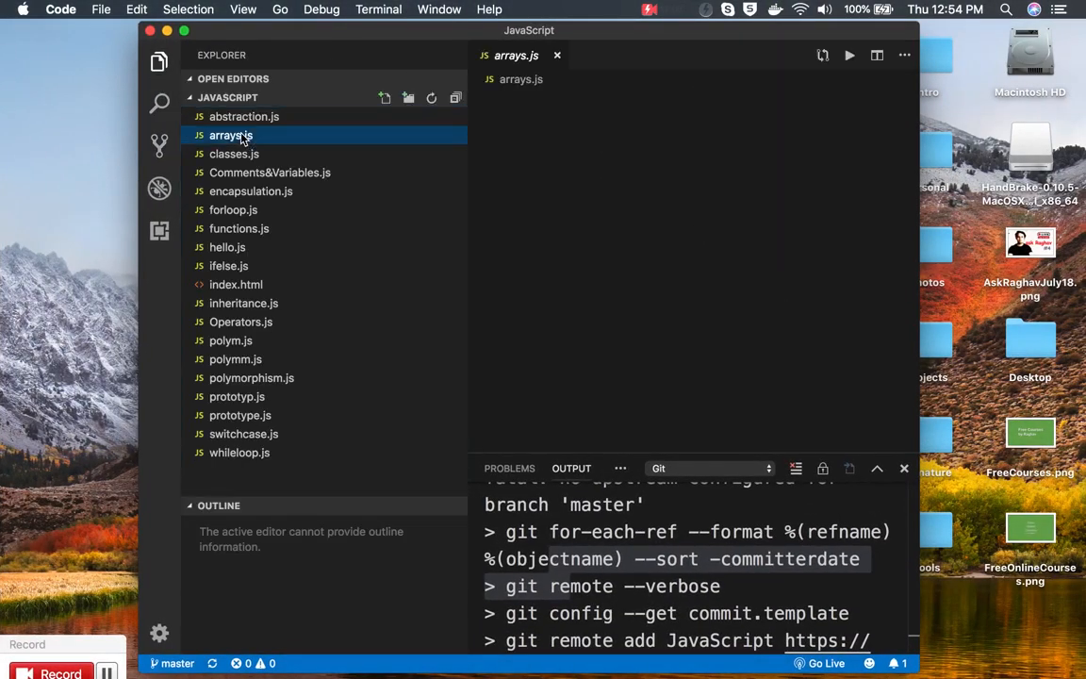
click(823, 269)
key(Return)
key(Return)
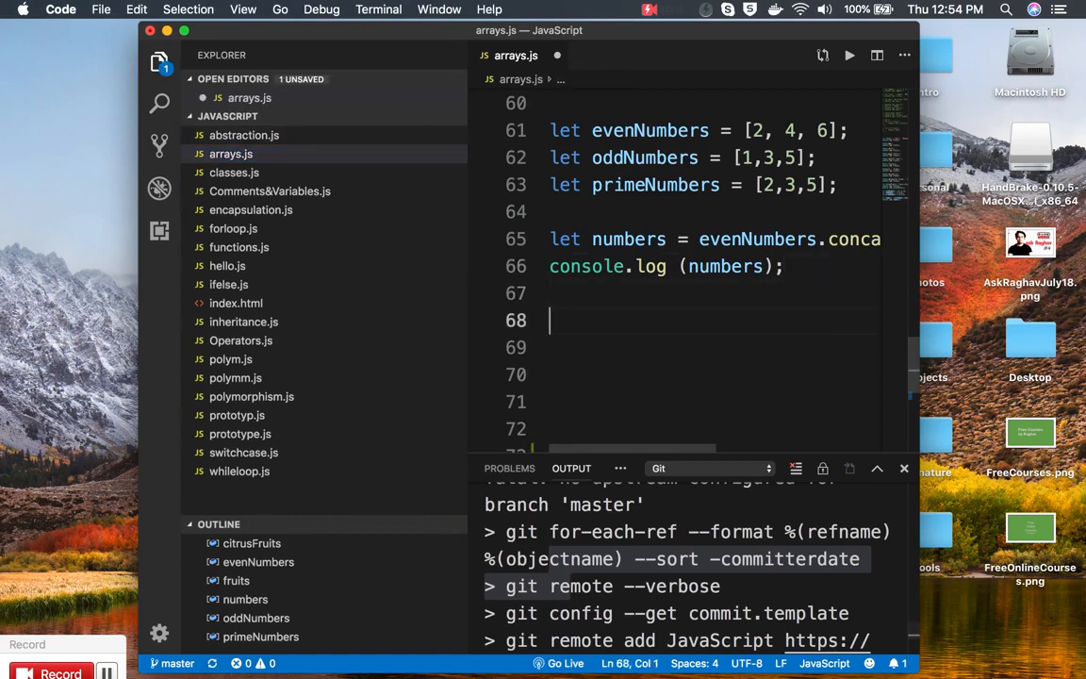
text(ABCD)
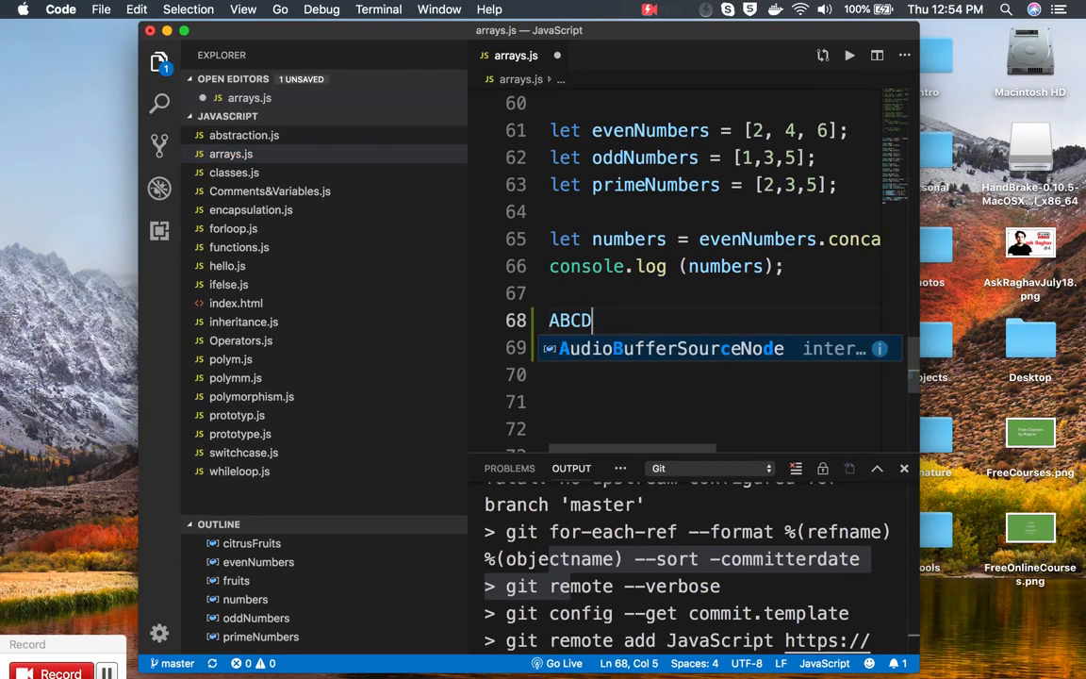
key(super+s)
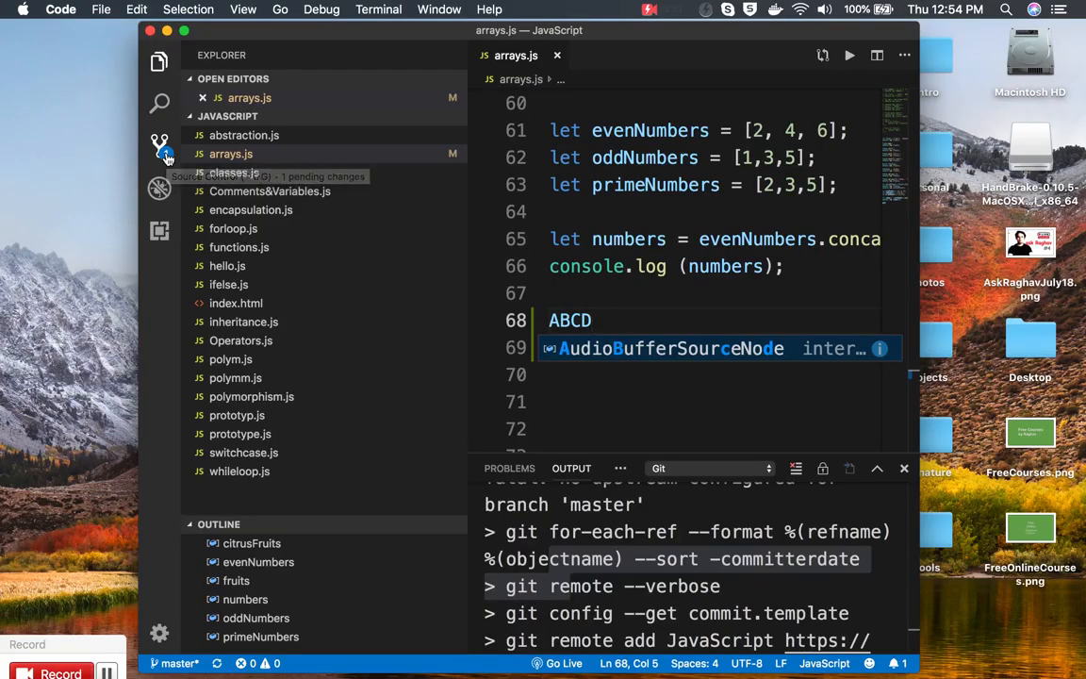
Show arrays.js among the pending Source Control changes and bring up its context menu.
click(249, 233)
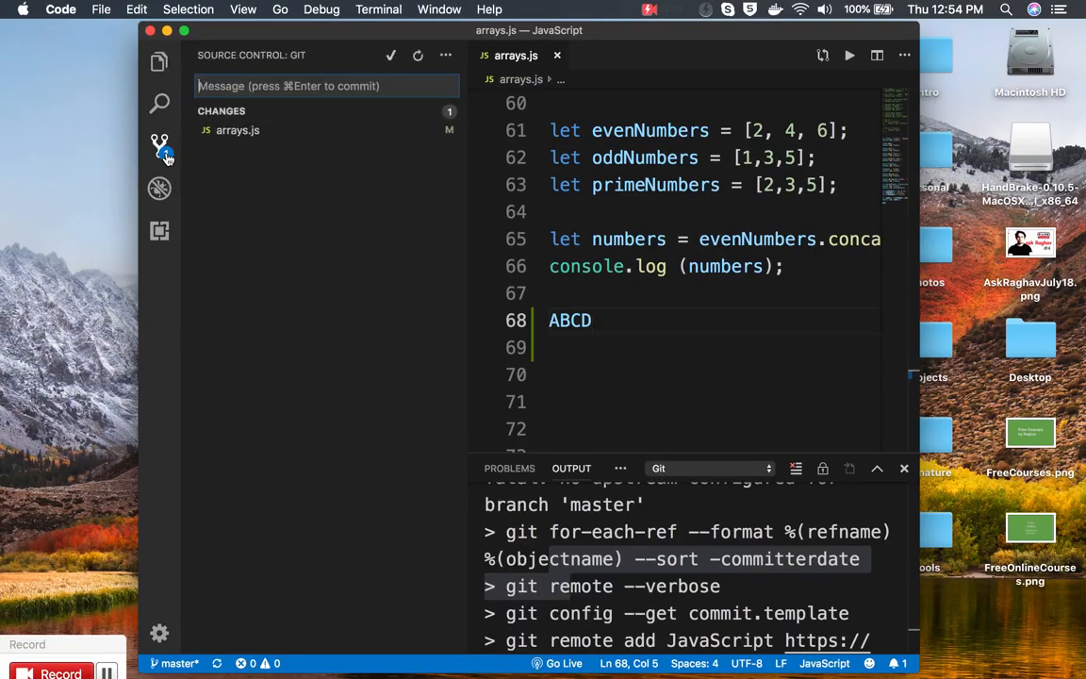
mouse_move(429, 136)
right_click(276, 139)
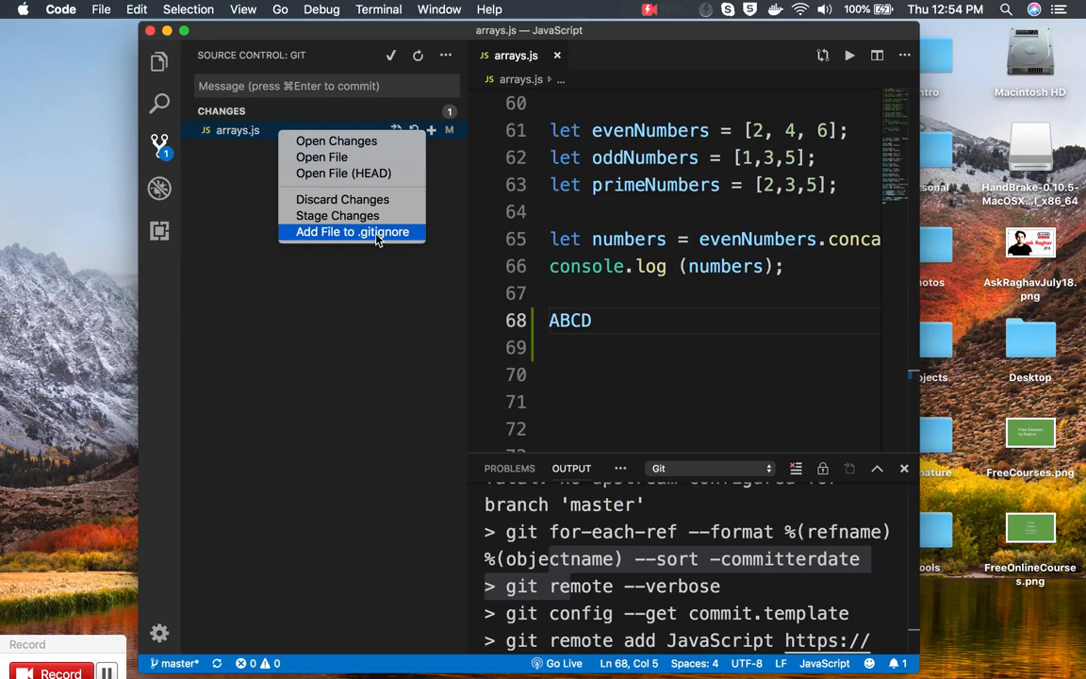
Commit the arrays.js edit with the message 'added new line', staging all changes.
click(301, 367)
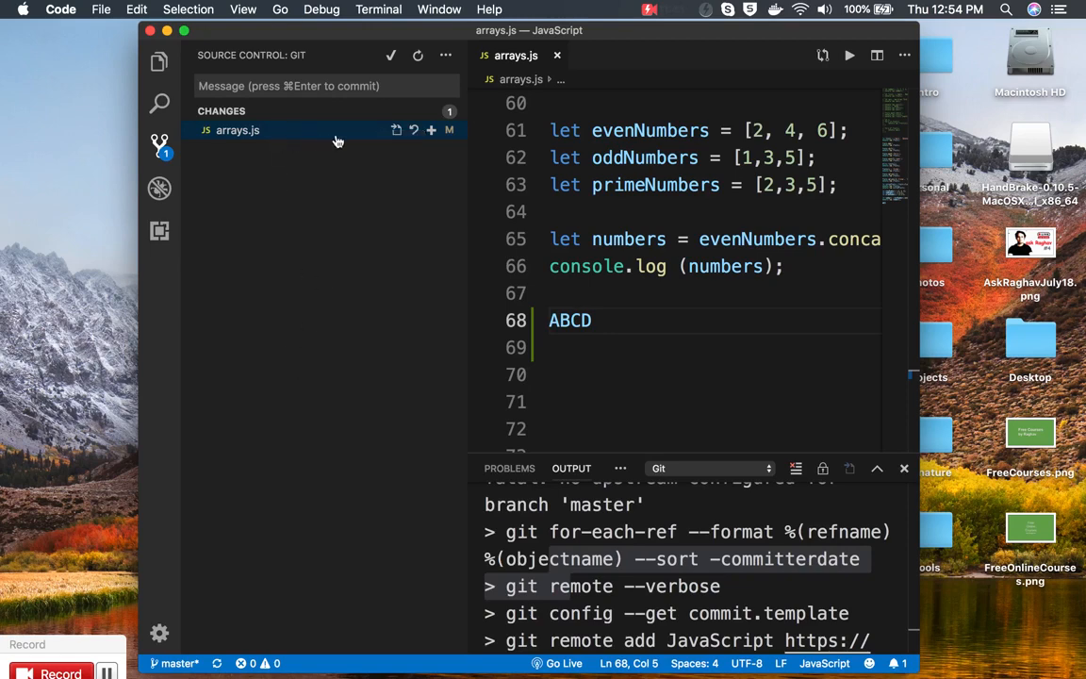
click(350, 86)
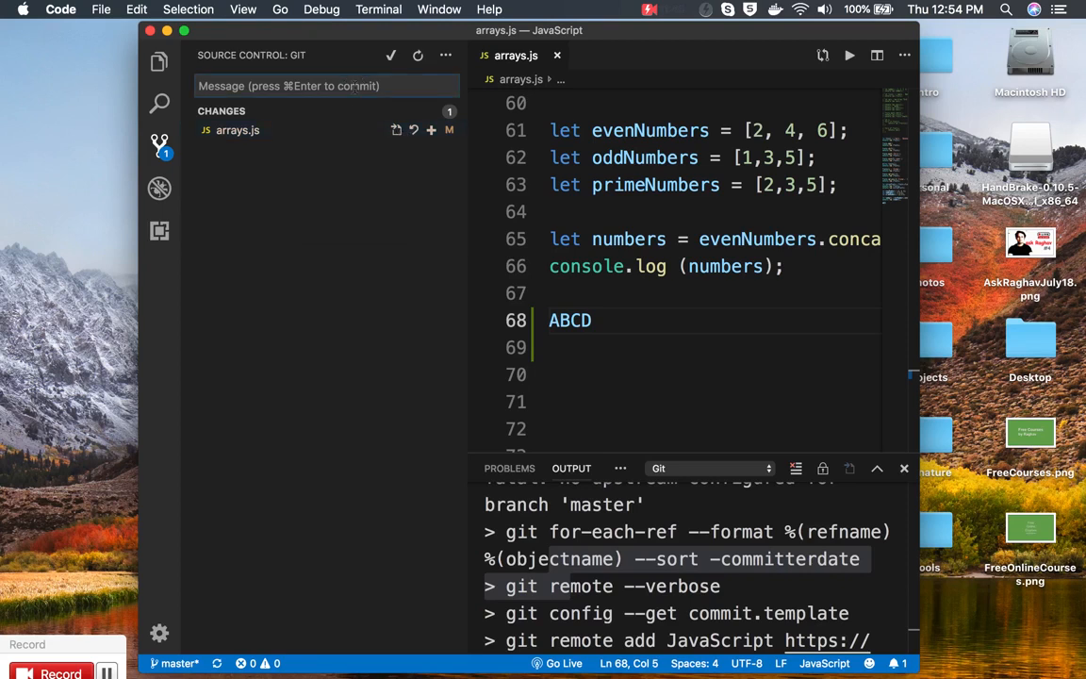
text(added new line)
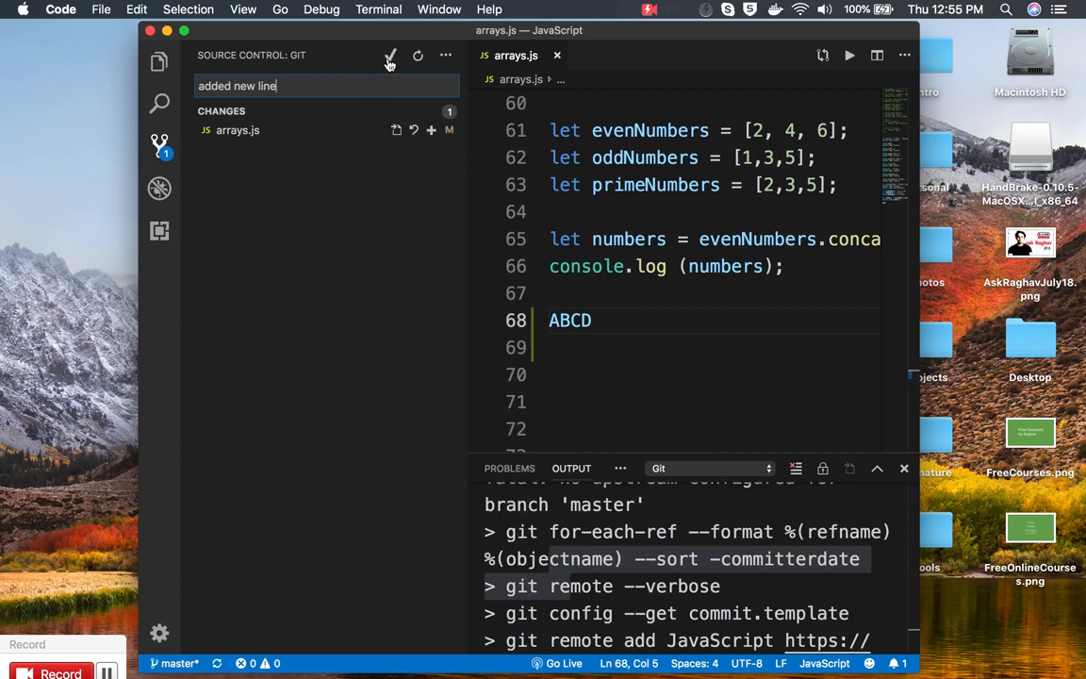
click(390, 58)
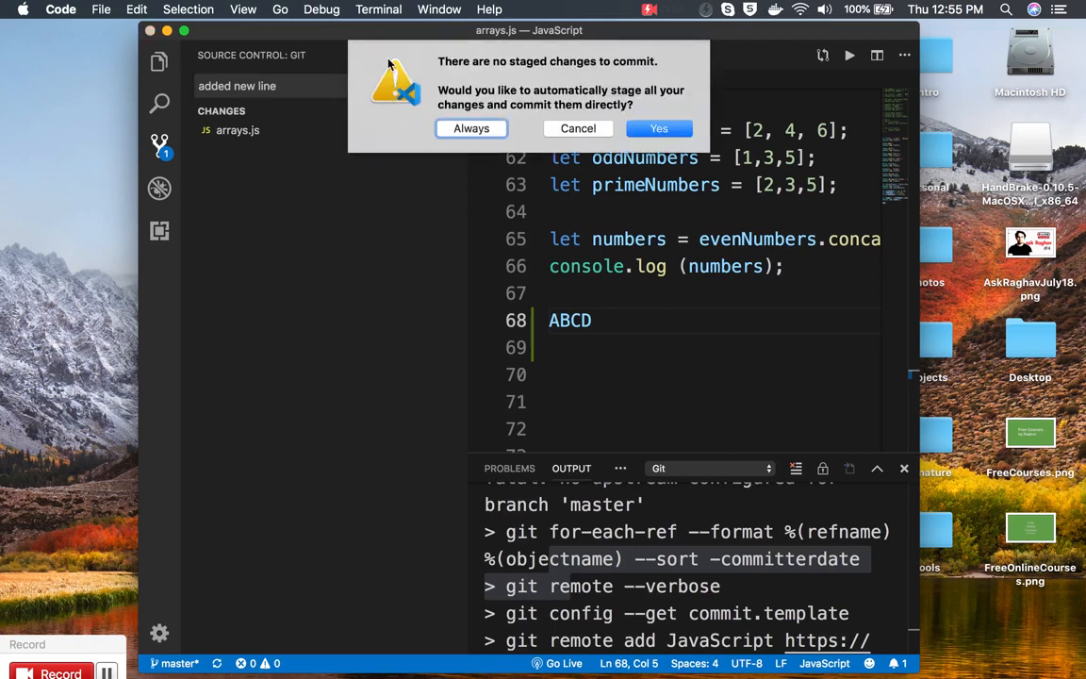
click(646, 132)
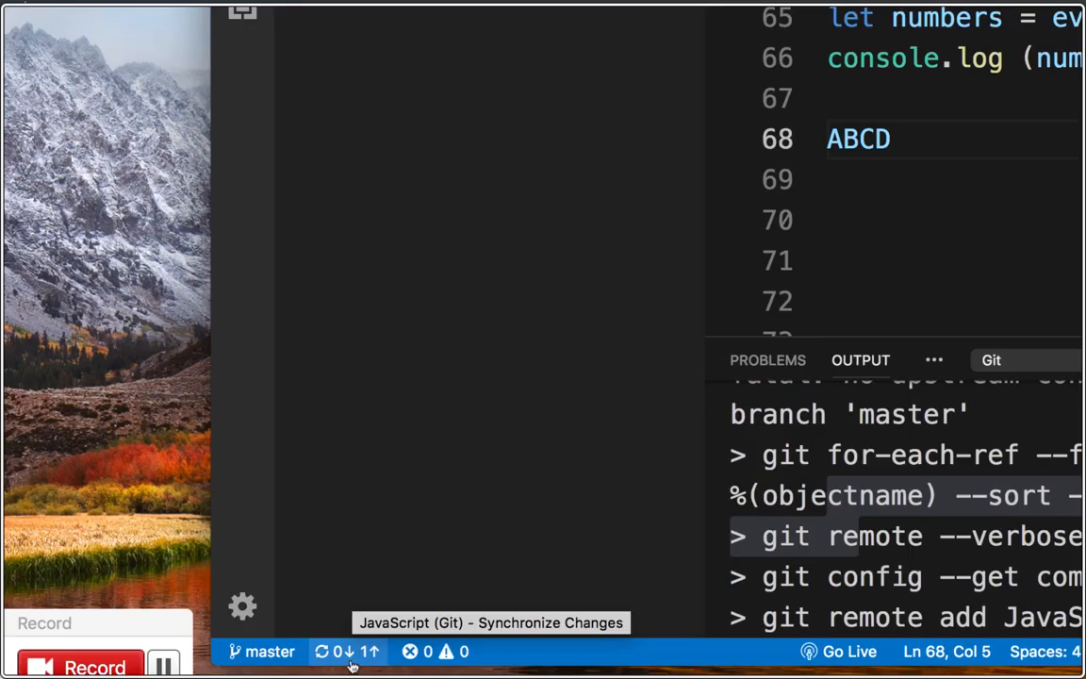
Sync the commit with JavaScript/master and maximize the editor window.
click(363, 653)
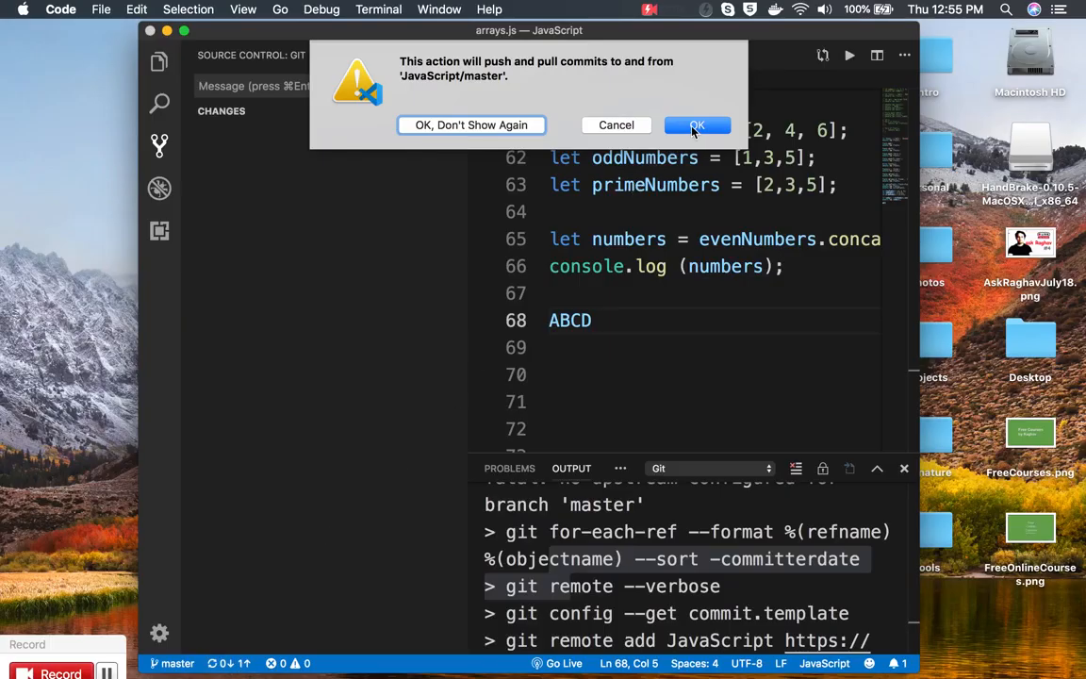
click(694, 126)
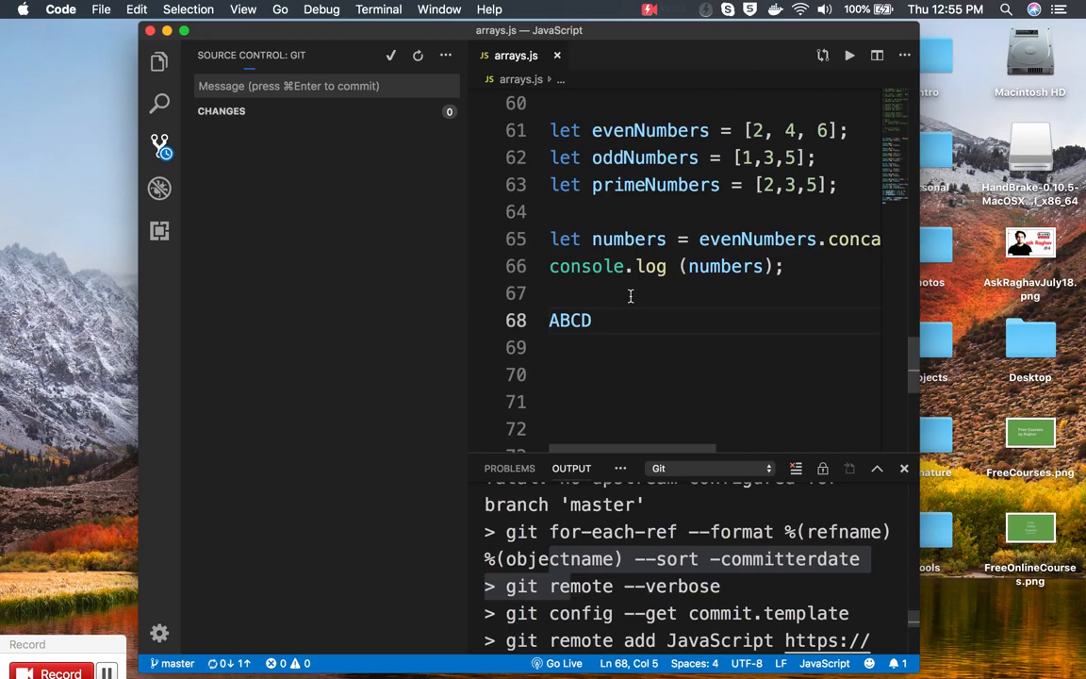
click(184, 32)
Reload the GitHub repo to confirm 2 commits, with arrays.js from 'added new line'.
key(ctrl+Right)
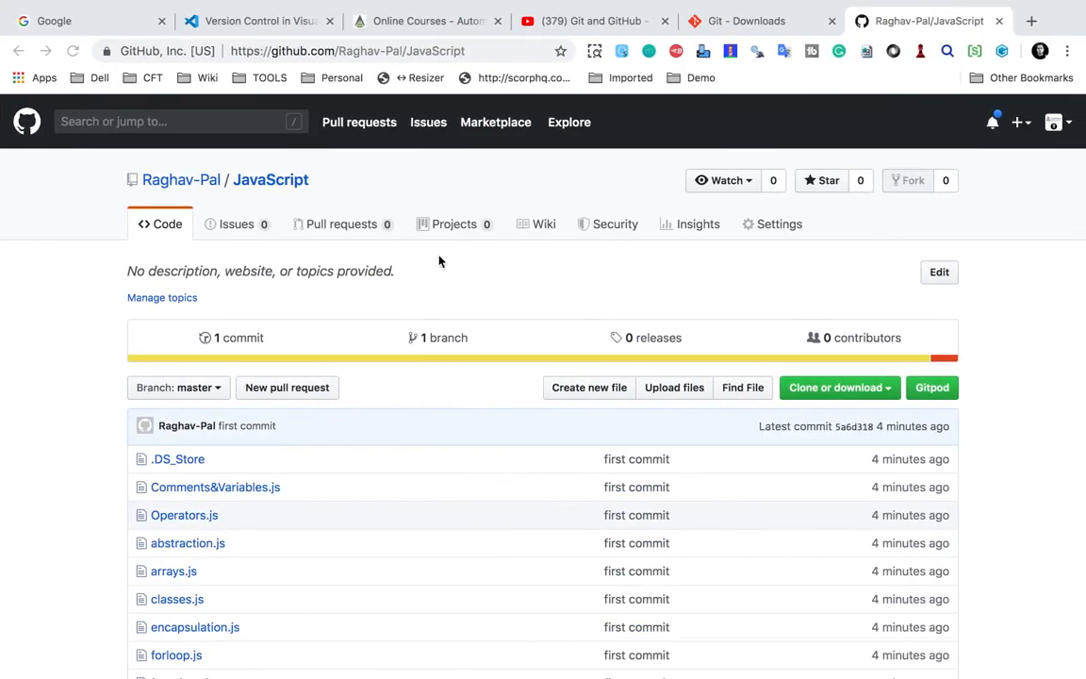
click(74, 51)
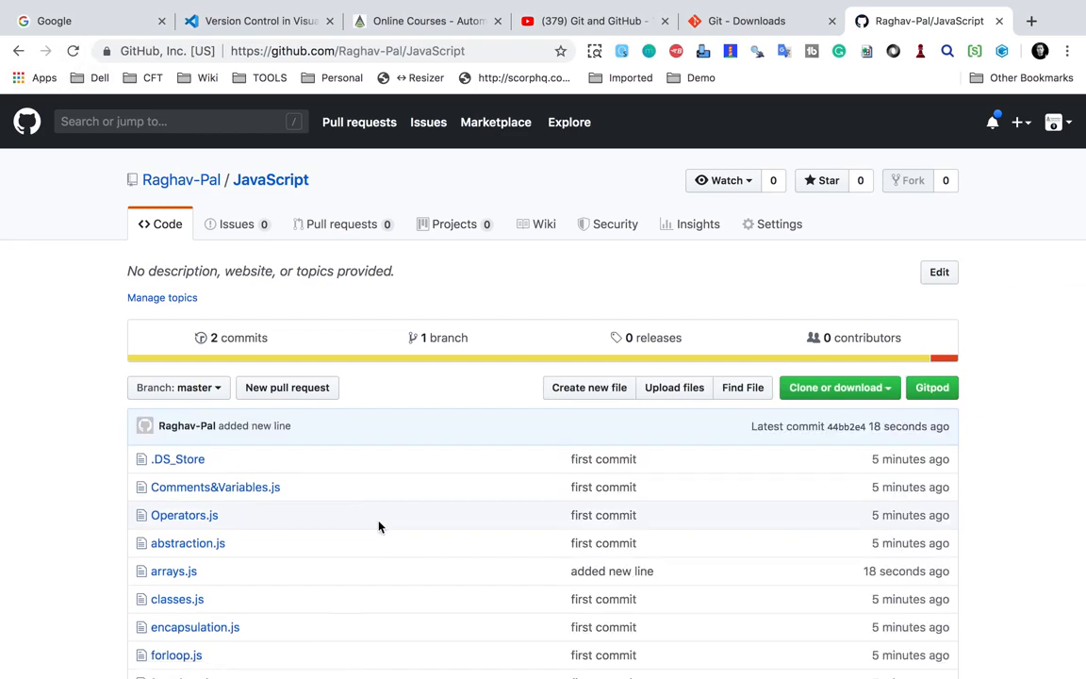
scroll(378, 526, down, 2)
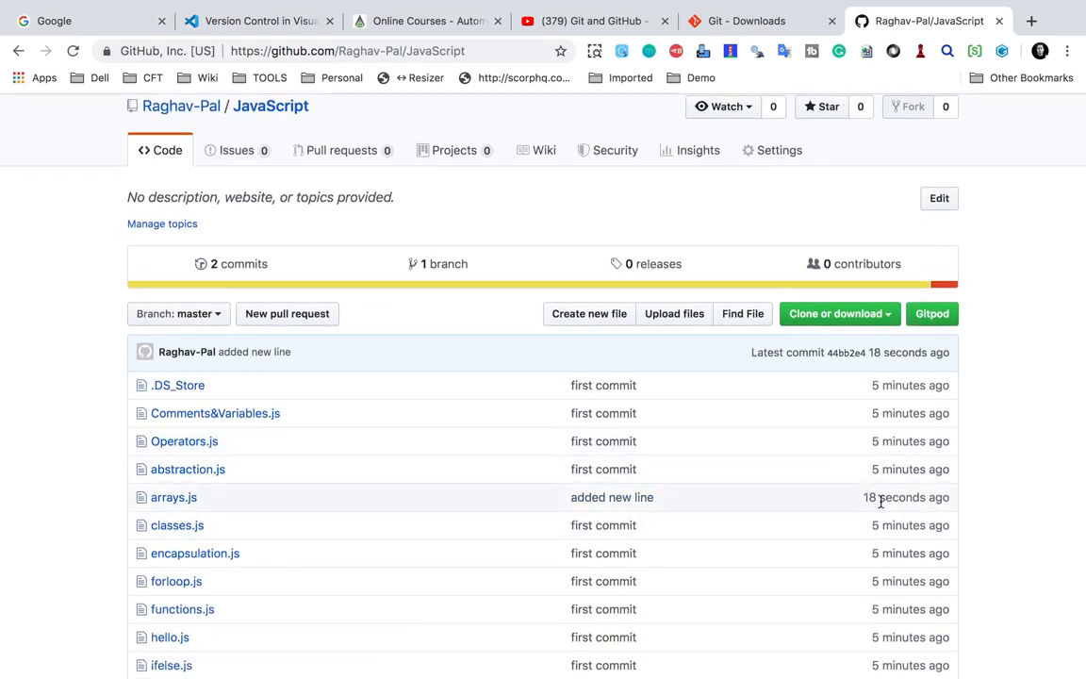
key(super+Tab)
drag(461, 280, 326, 287)
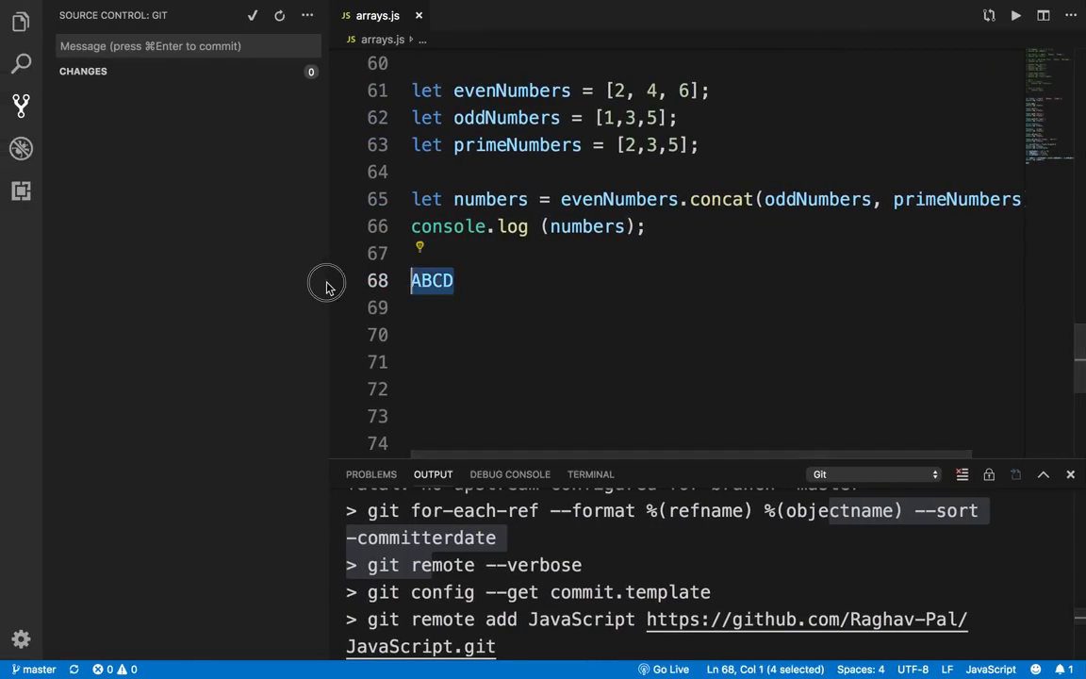
Add '123' on line 69 below ABCD and view the arrays.js diff.
click(451, 292)
key(Return)
text(123)
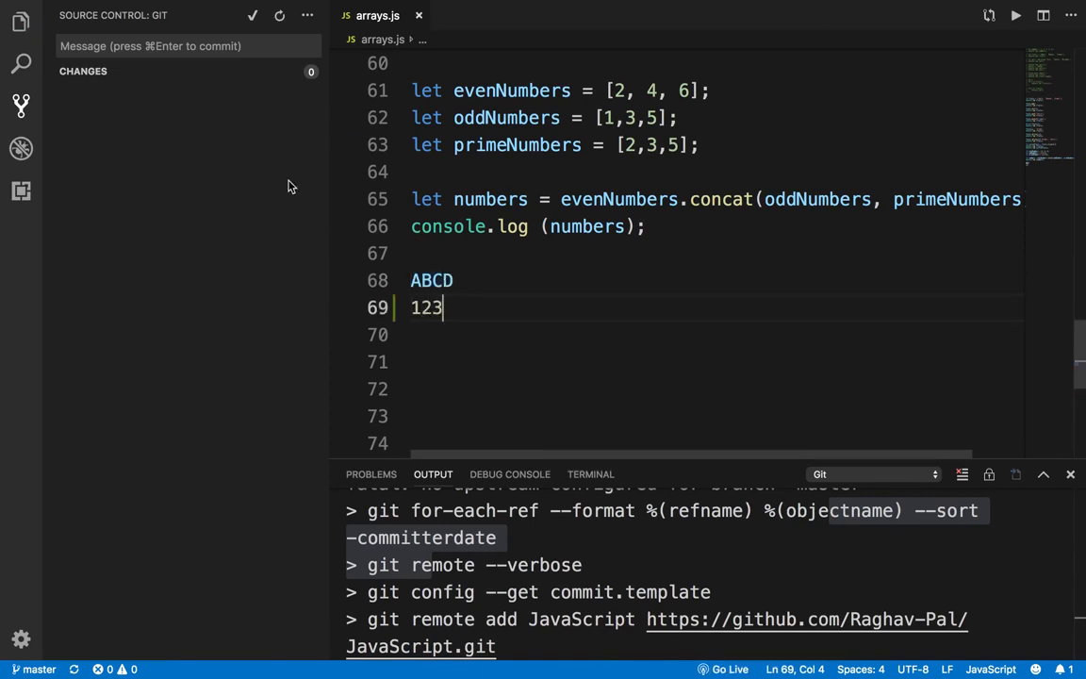
click(22, 105)
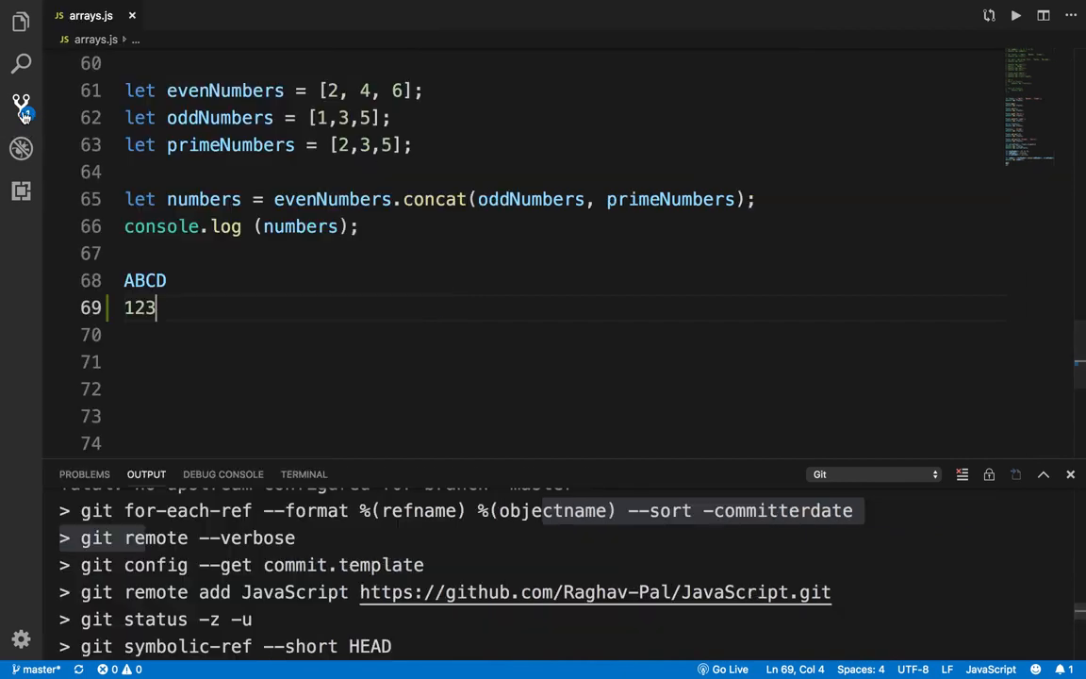
click(23, 106)
click(124, 91)
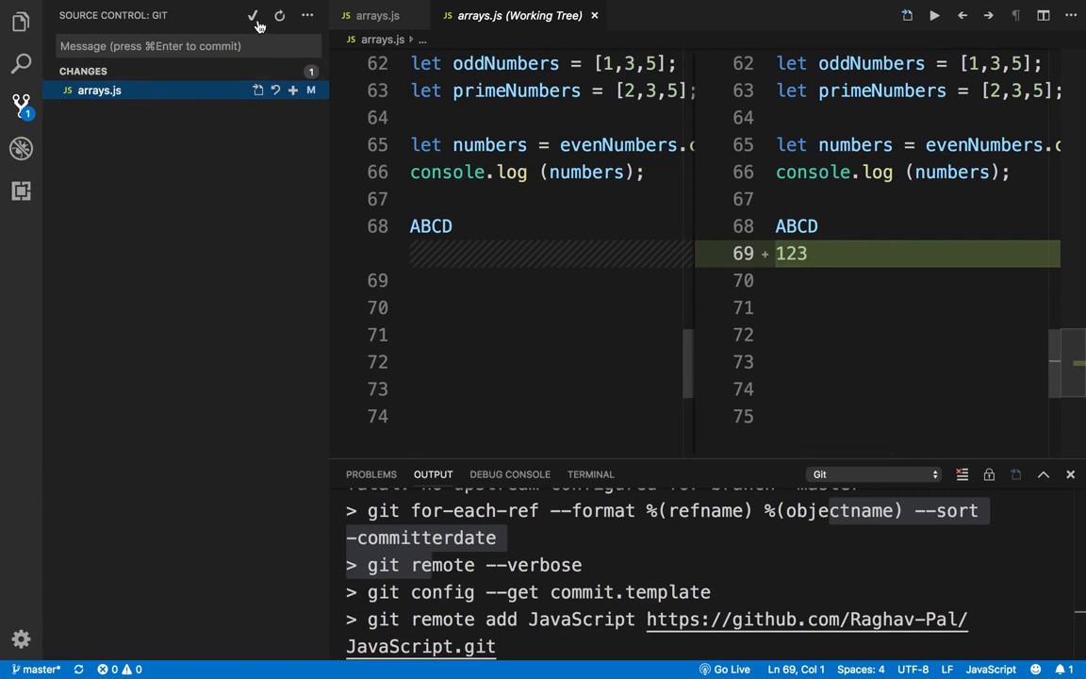
Commit the change as 'new commit', staging all, and push it to GitHub.
click(221, 42)
text(new commit)
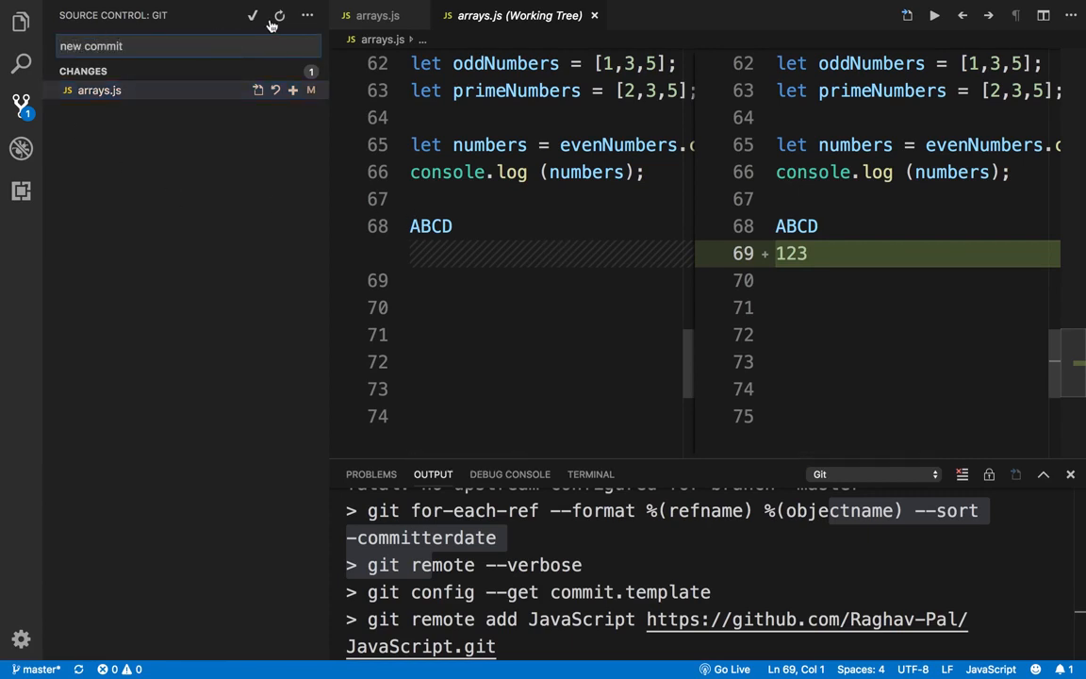
click(252, 16)
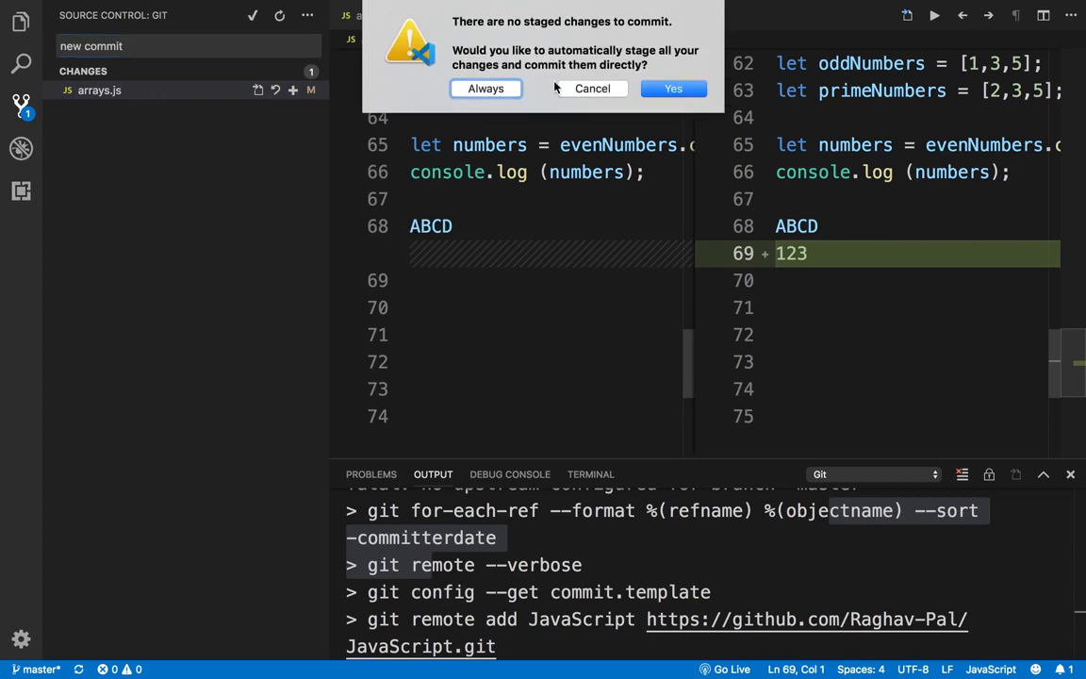
click(664, 88)
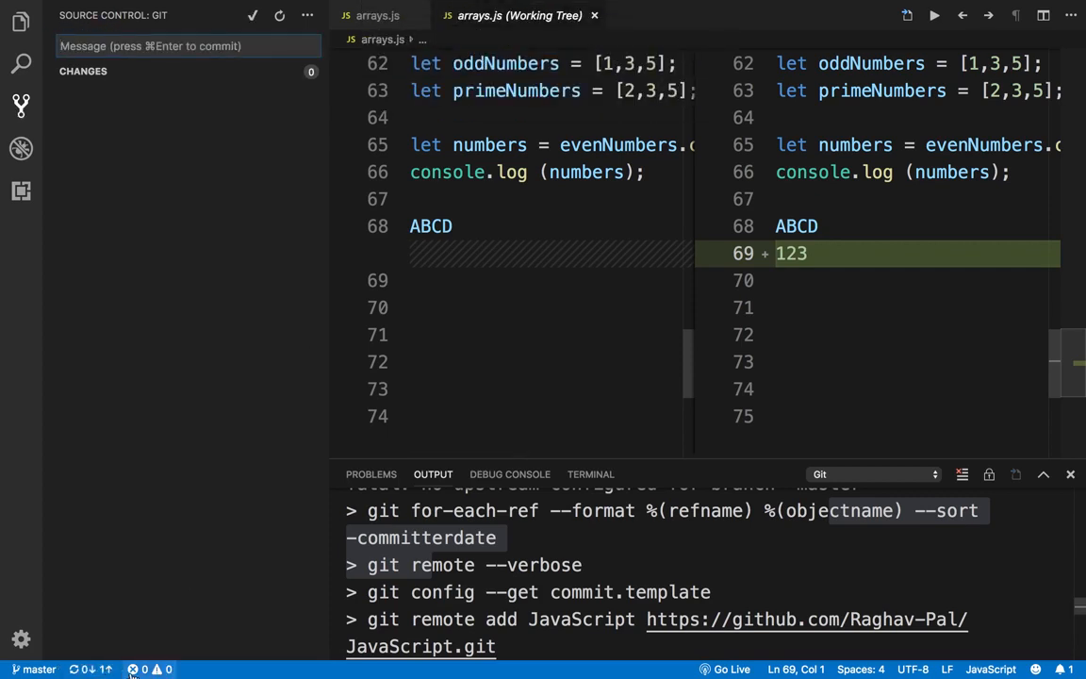
click(105, 670)
key(Return)
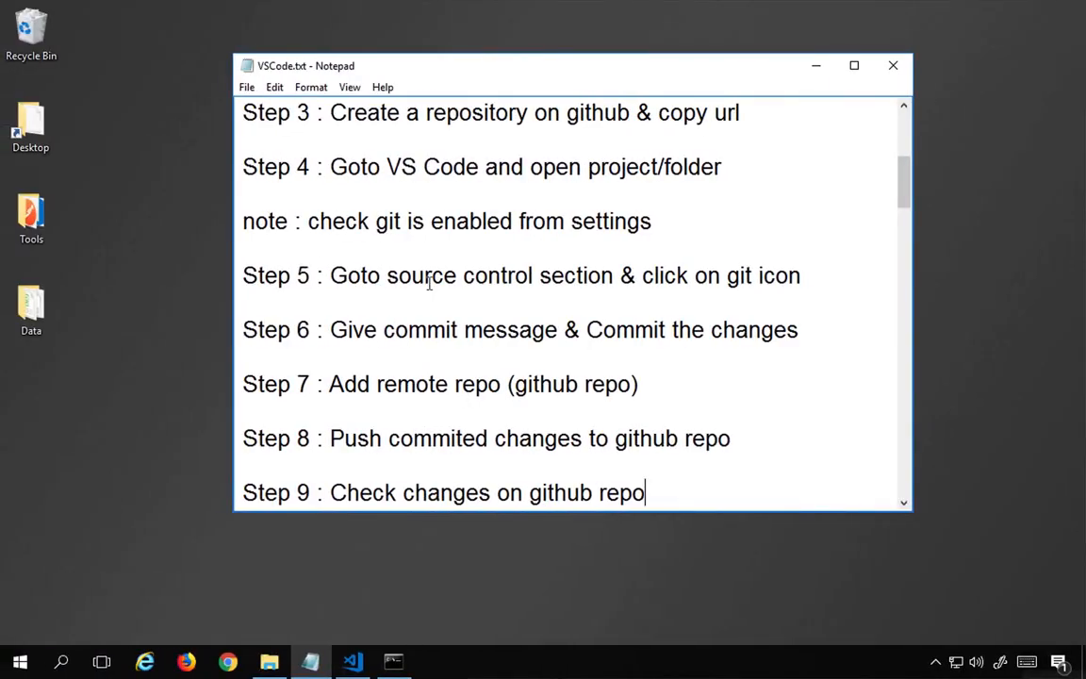
Scroll VSCode.txt to the top and delete the extra space before 'code' in the first topic.
scroll(428, 282, up, 3)
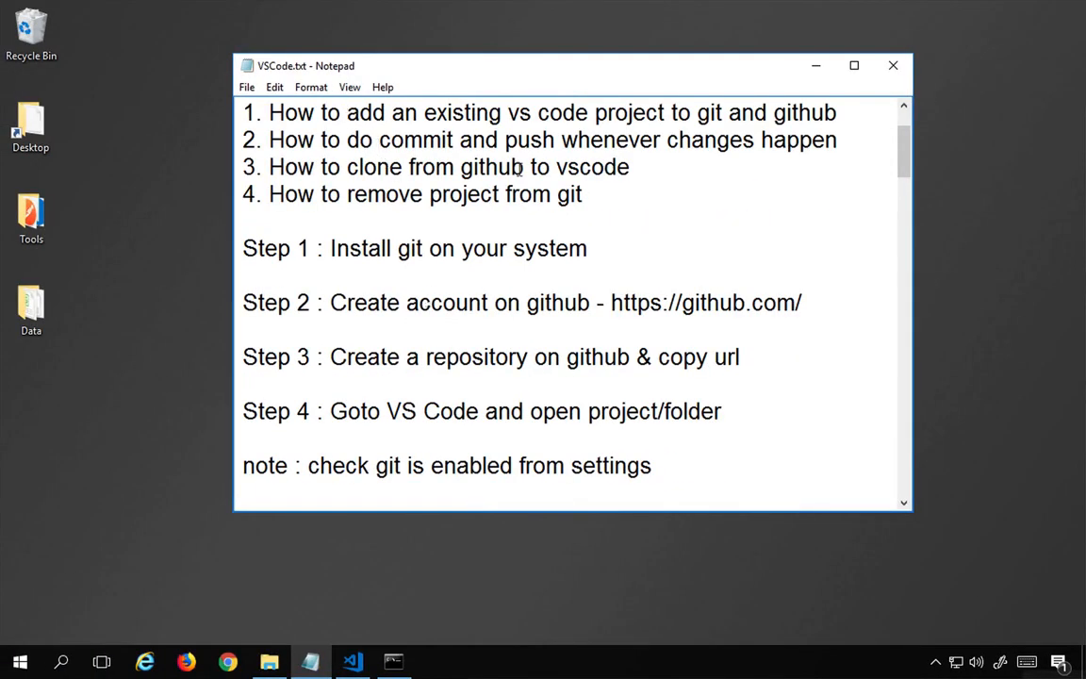
scroll(519, 170, up, 1)
click(469, 197)
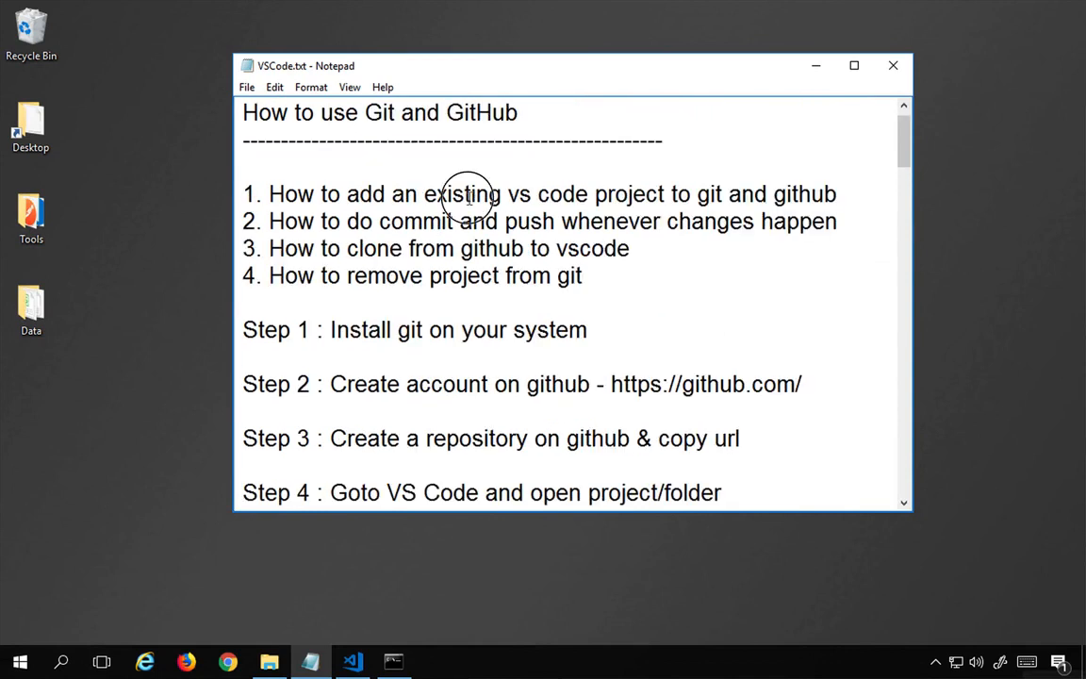
click(533, 193)
key(BackSpace)
Highlight the commit-and-push and clone-from-github topics, then minimize Notepad.
drag(272, 220, 659, 236)
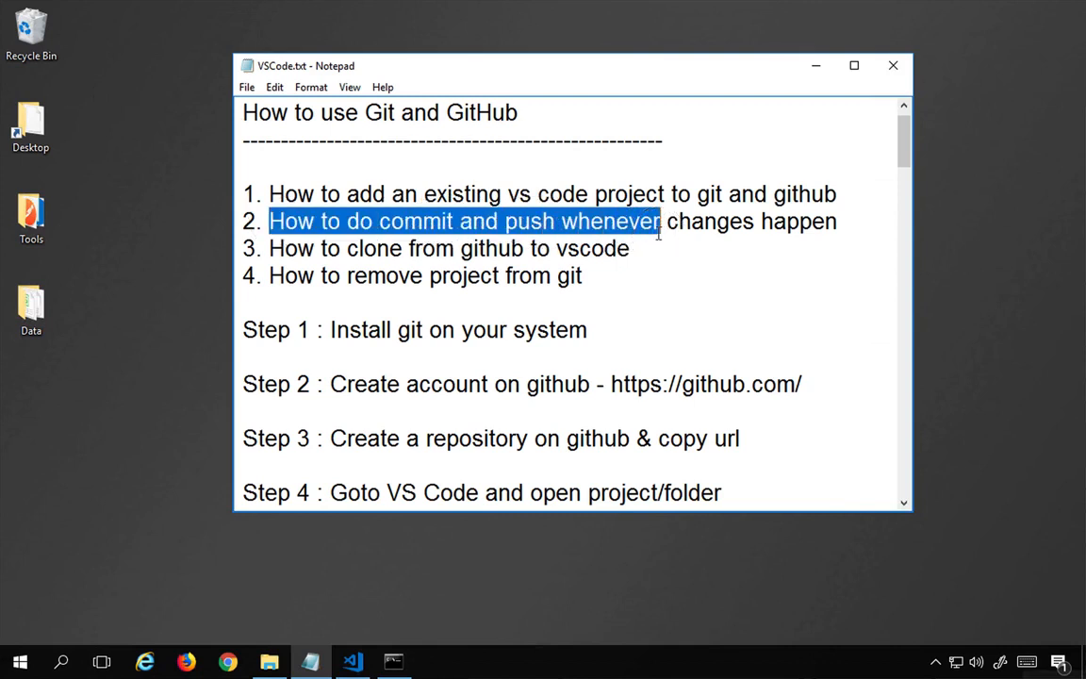
drag(273, 248, 608, 248)
click(816, 66)
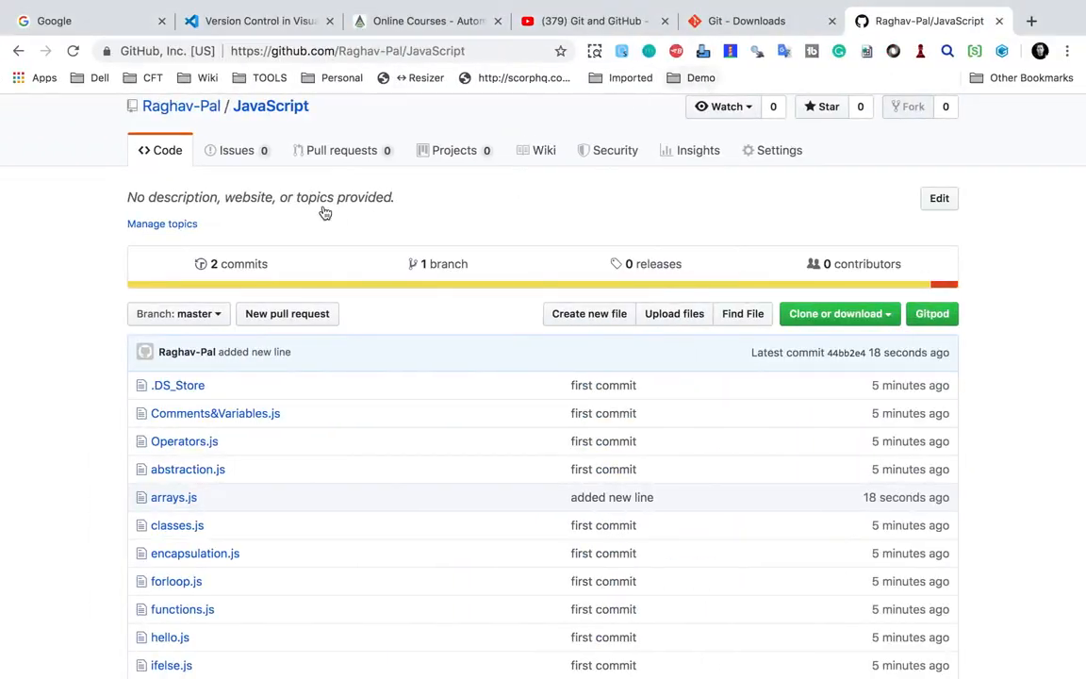
Copy the JavaScript repository URL from Chrome's address bar and bring VS Code back up.
click(421, 53)
key(ctrl+c)
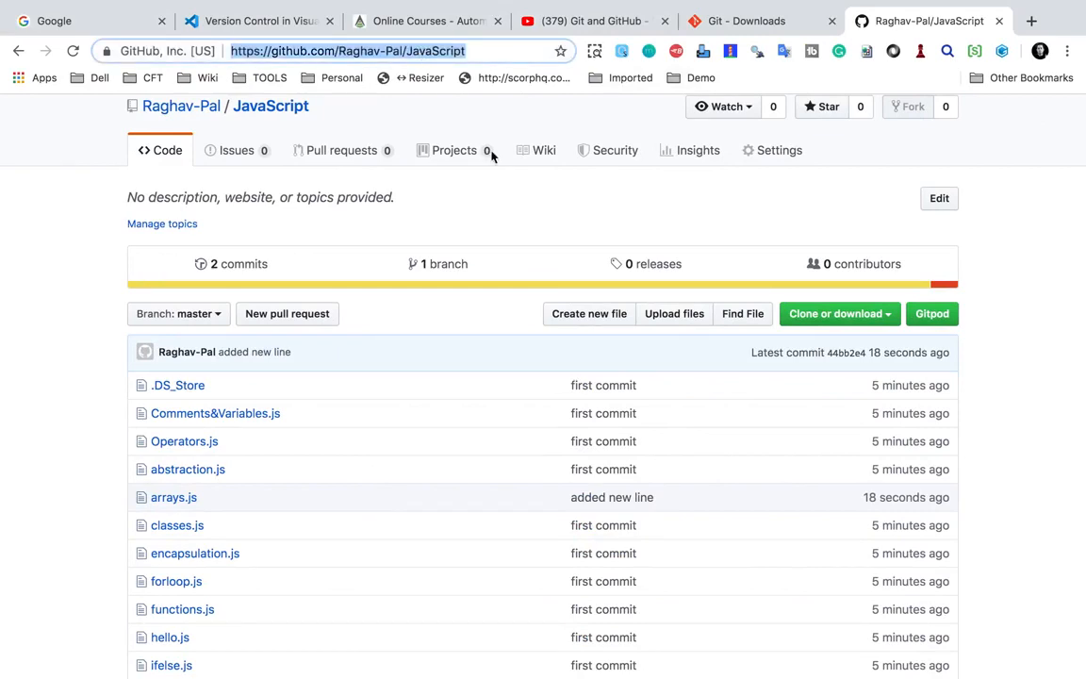
scroll(381, 236, up, 2)
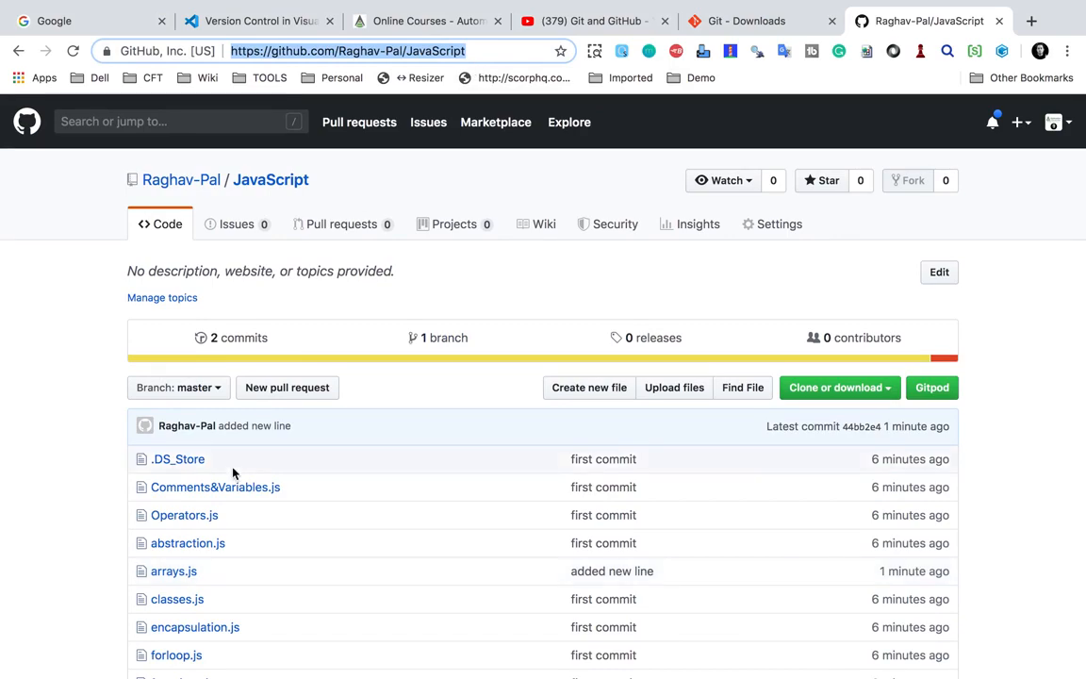
key(ctrl+Left)
key(ctrl+Left)
key(ctrl+Left)
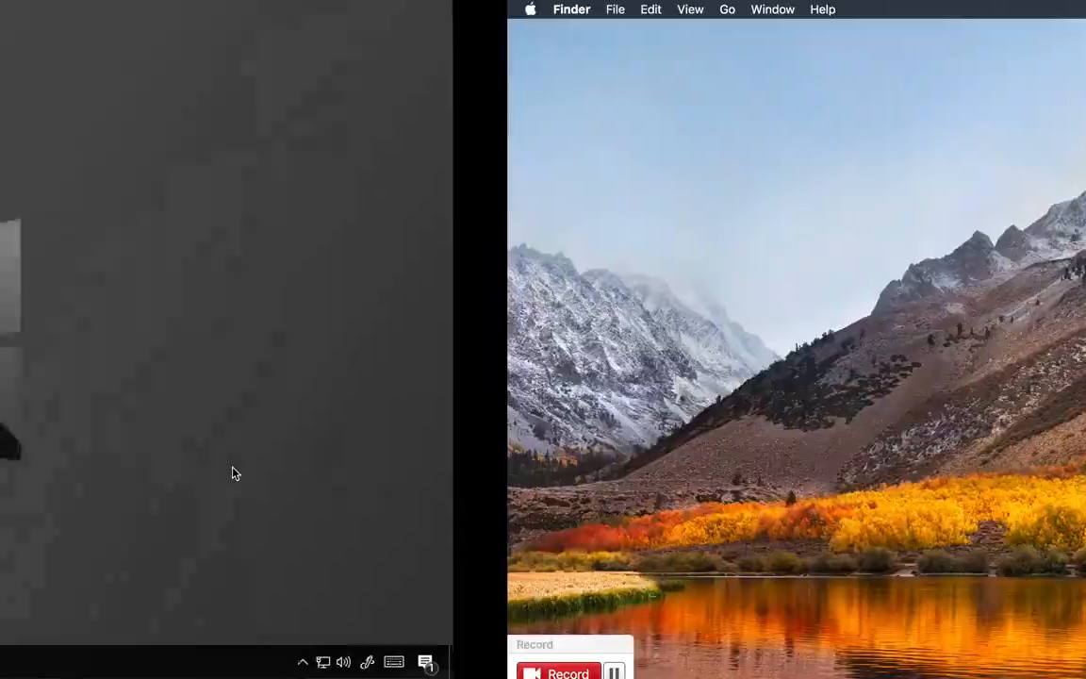
click(353, 661)
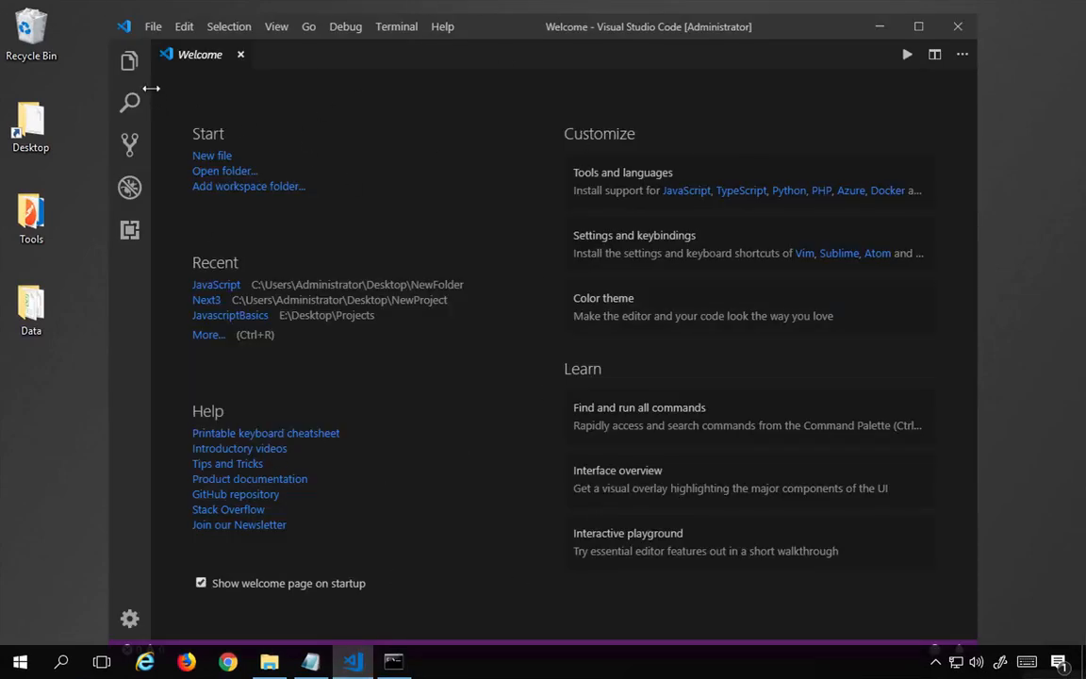
Run Git: Clone from the Command Palette and paste the JavaScript repo's GitHub URL.
drag(477, 30, 500, 35)
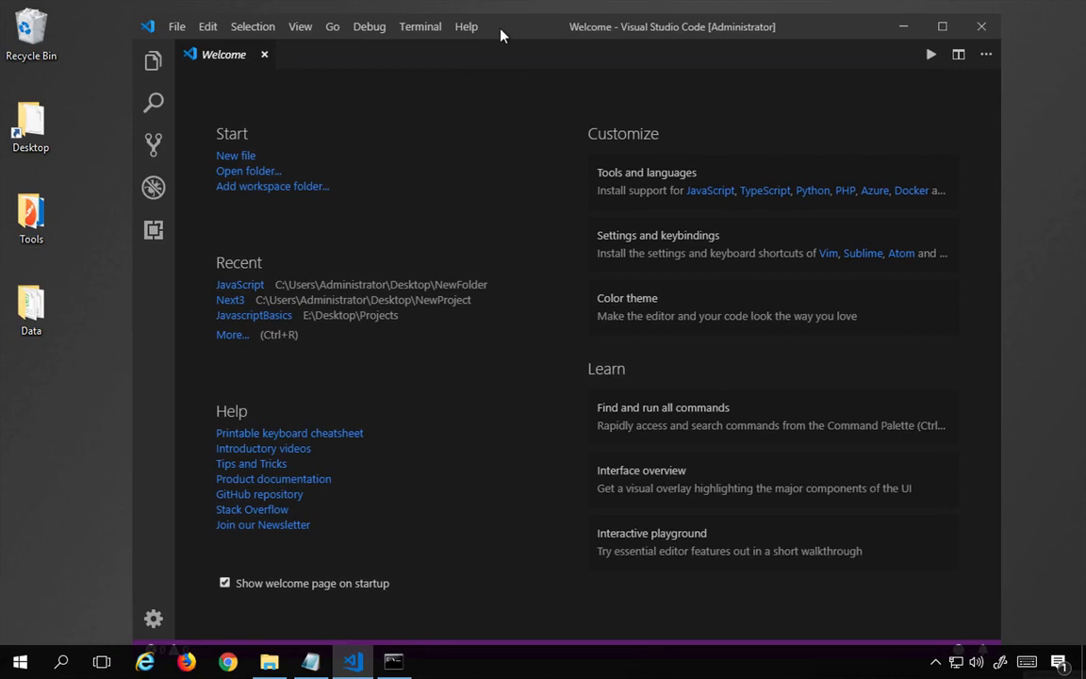
click(153, 147)
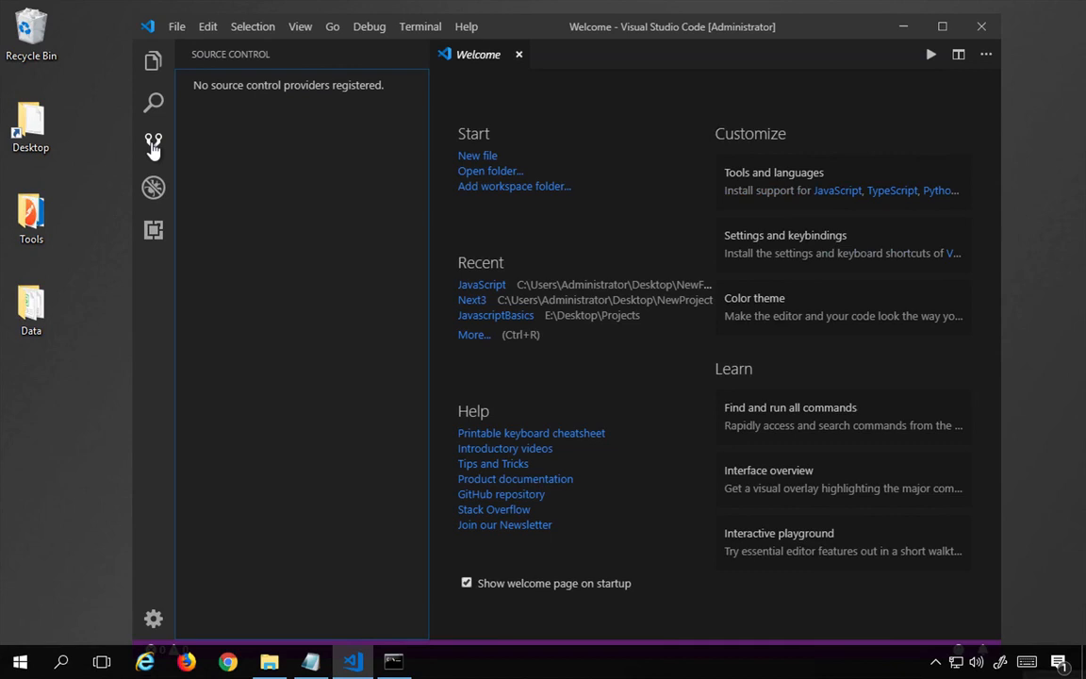
click(298, 33)
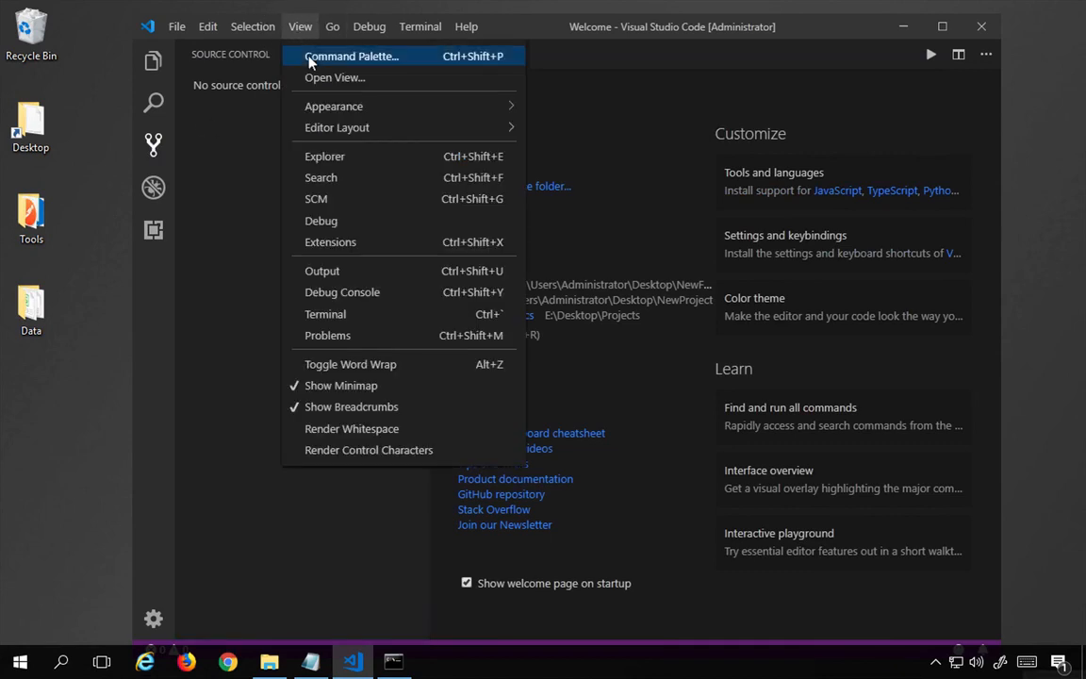
click(359, 59)
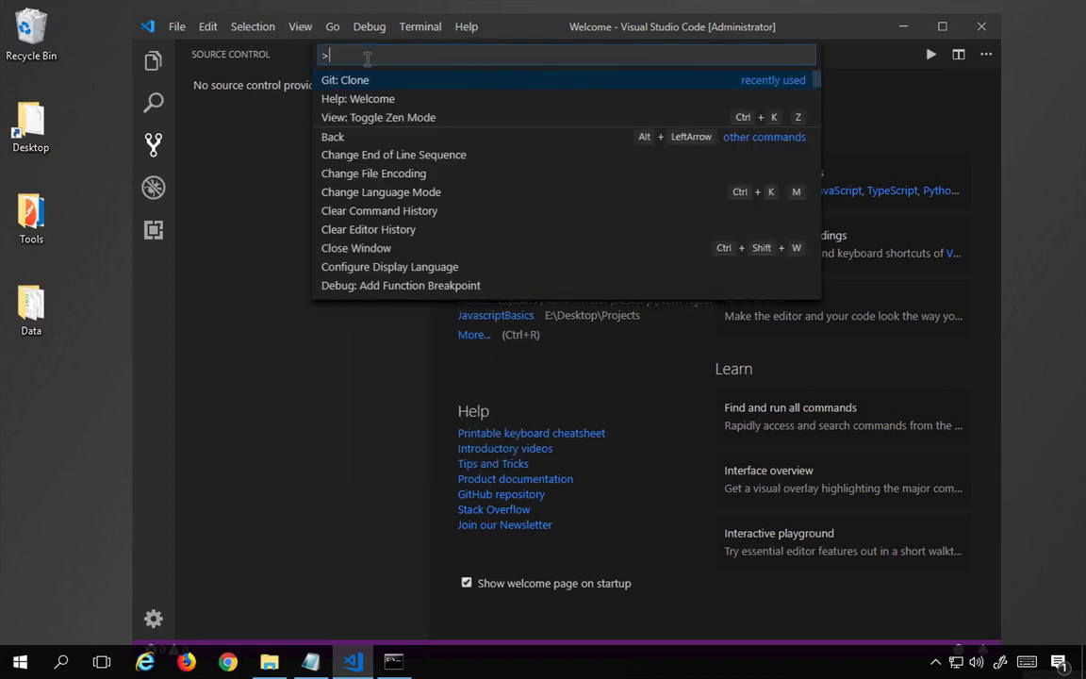
text(c)
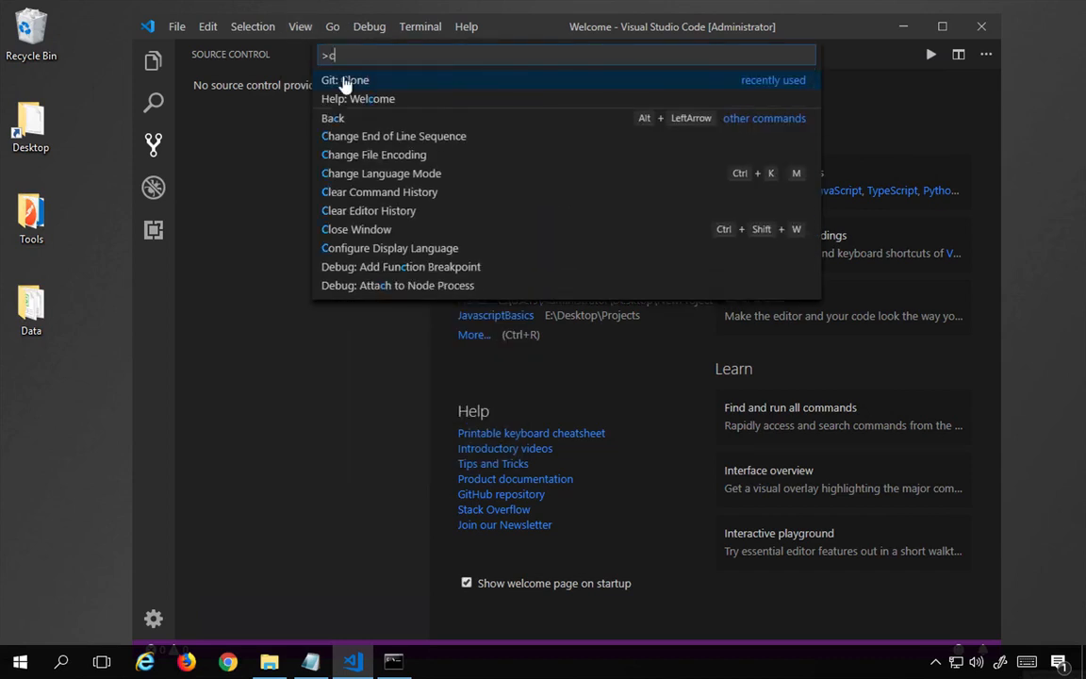
text(lone)
click(354, 81)
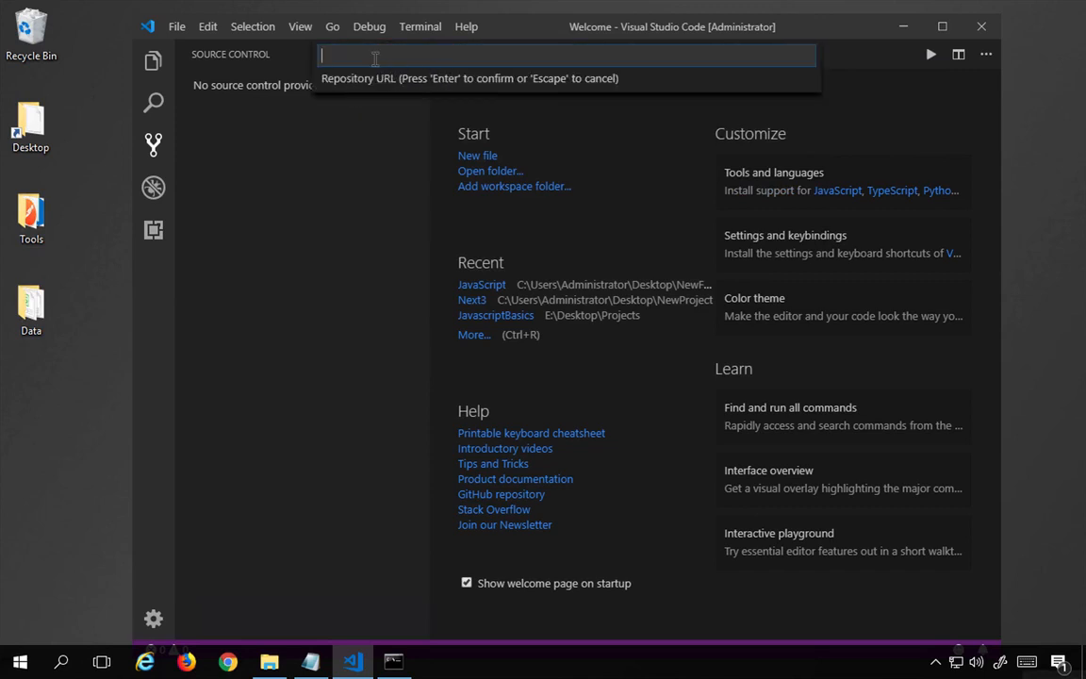
key(ctrl+v)
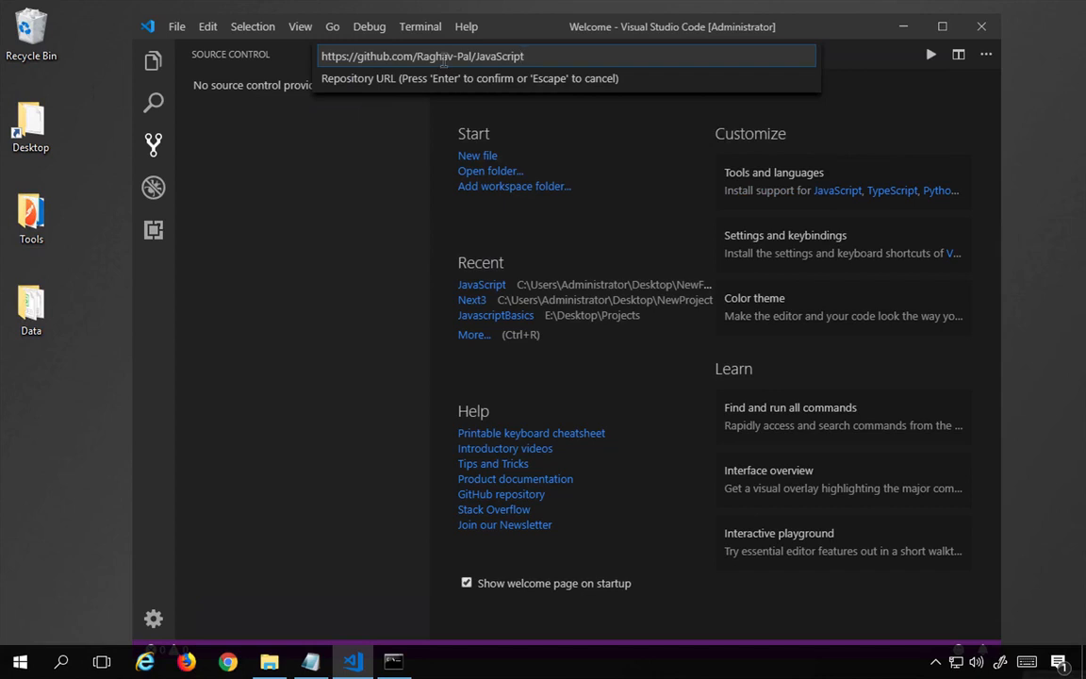
key(Return)
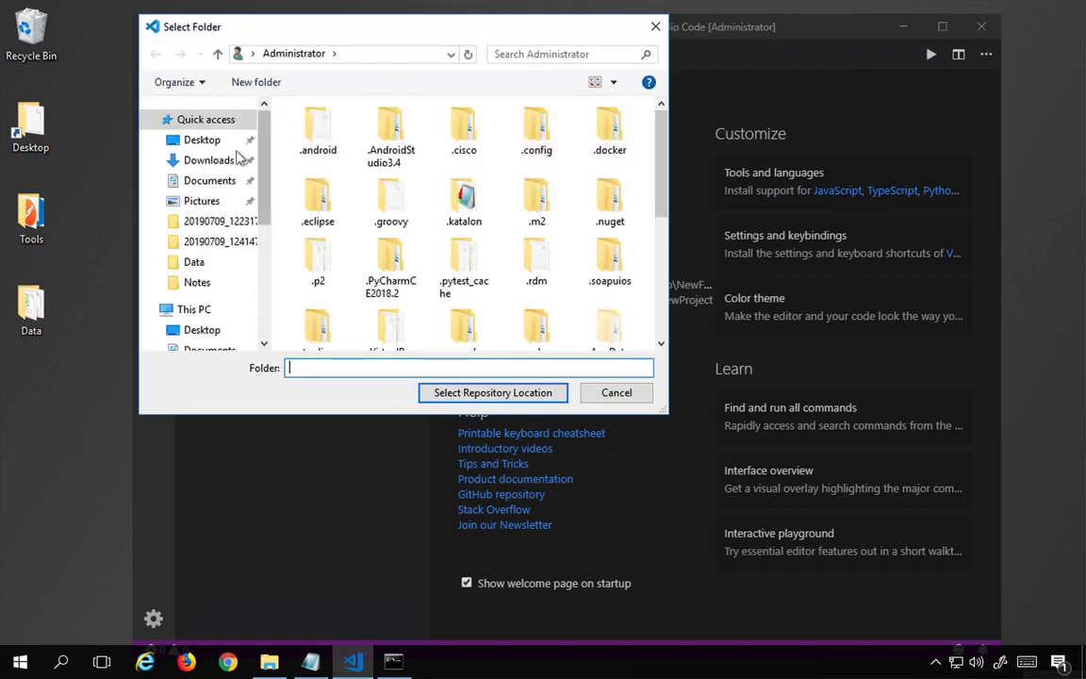
Create a new folder named JSProject on the desktop.
scroll(369, 271, down, 3)
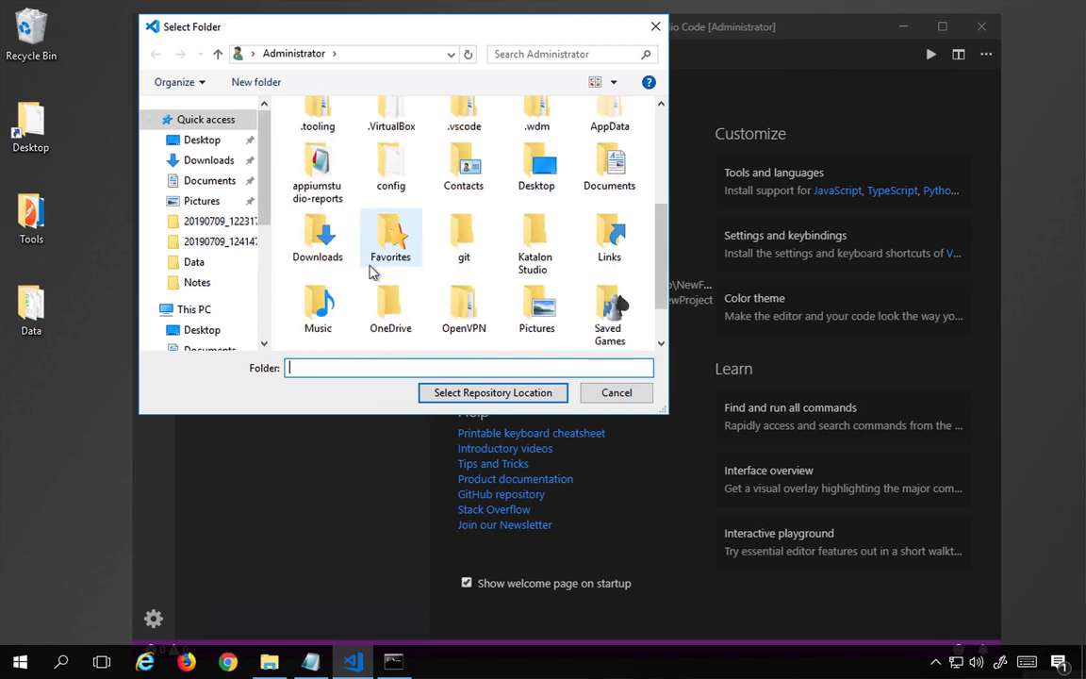
scroll(373, 271, up, 2)
click(49, 447)
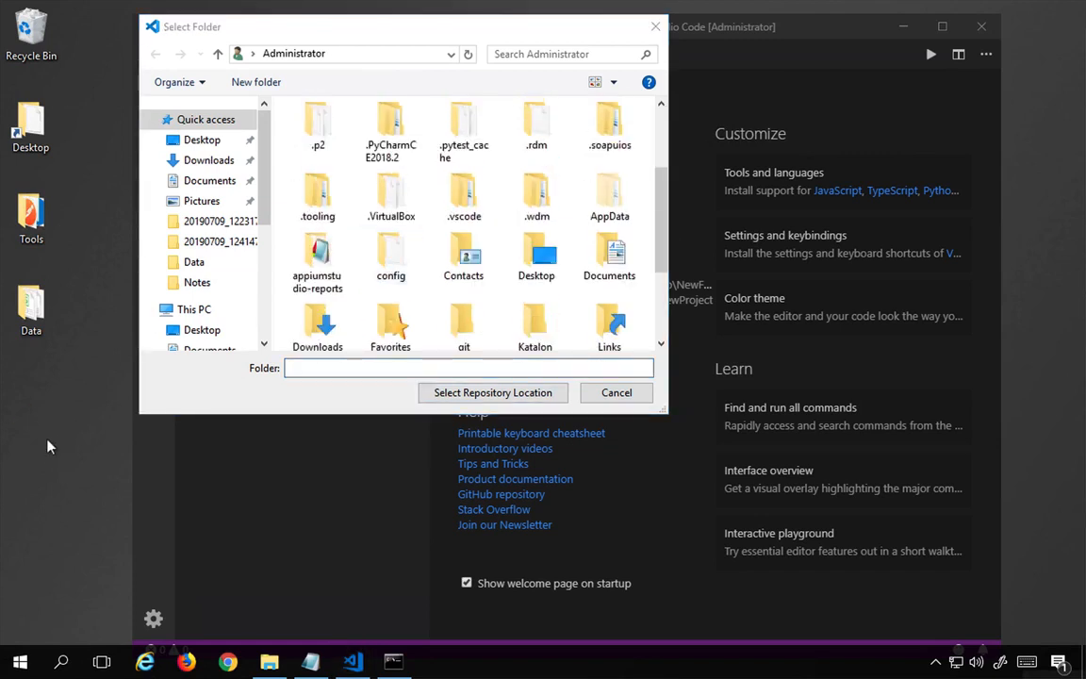
right_click(48, 436)
mouse_move(107, 383)
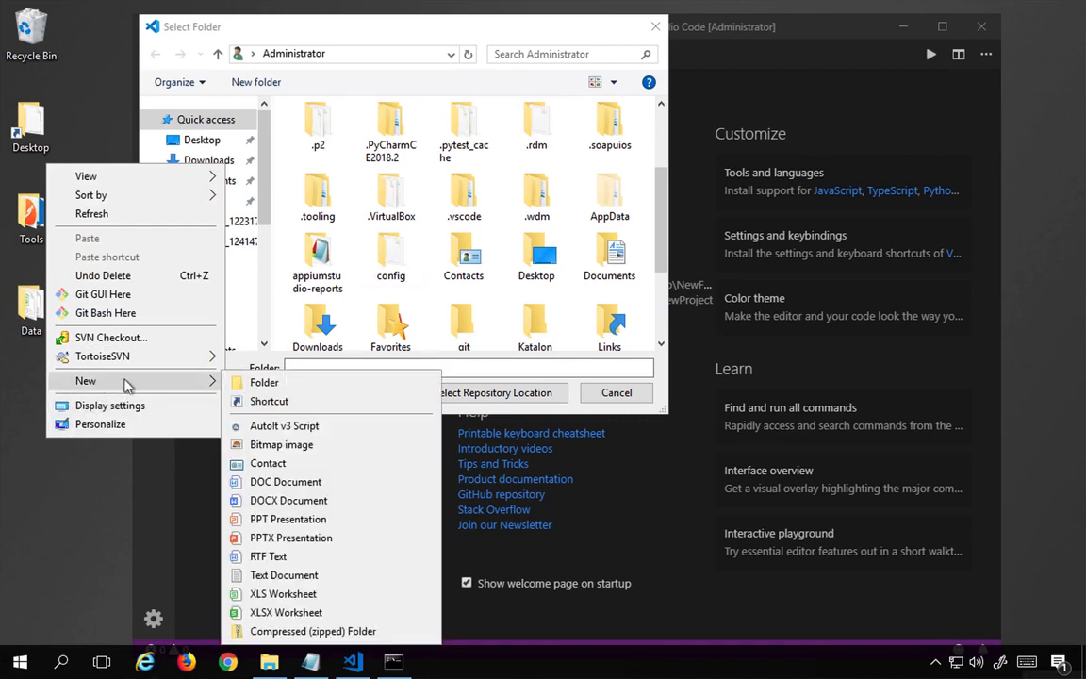
click(252, 384)
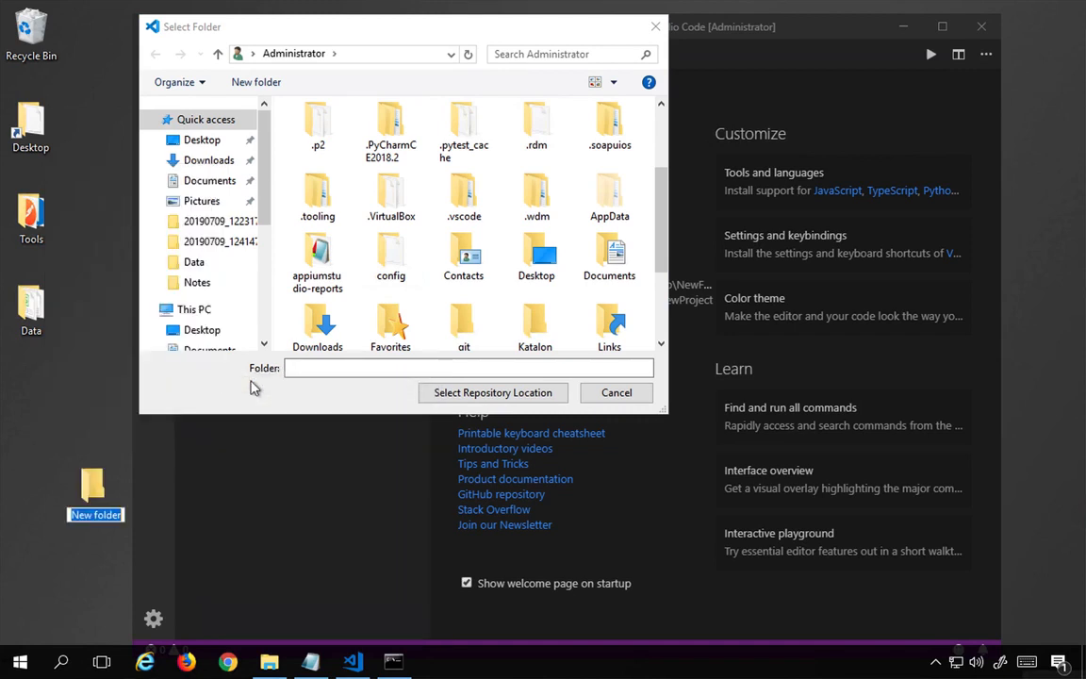
text(JSProject)
key(Return)
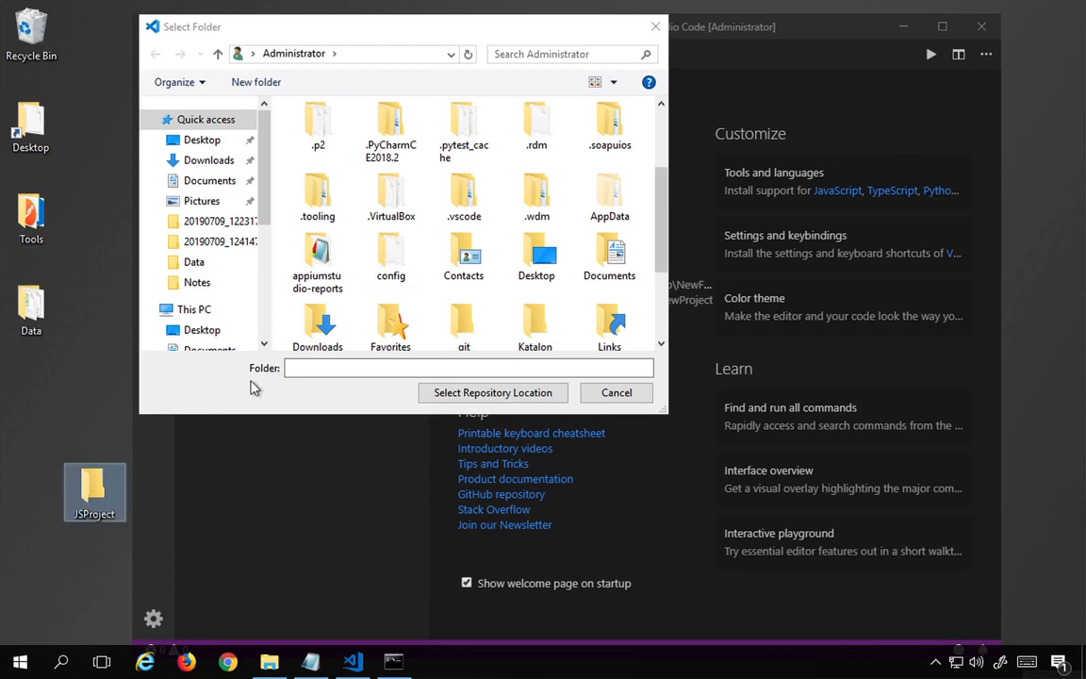
Choose the desktop JSProject folder as the repository location and start the clone.
click(201, 143)
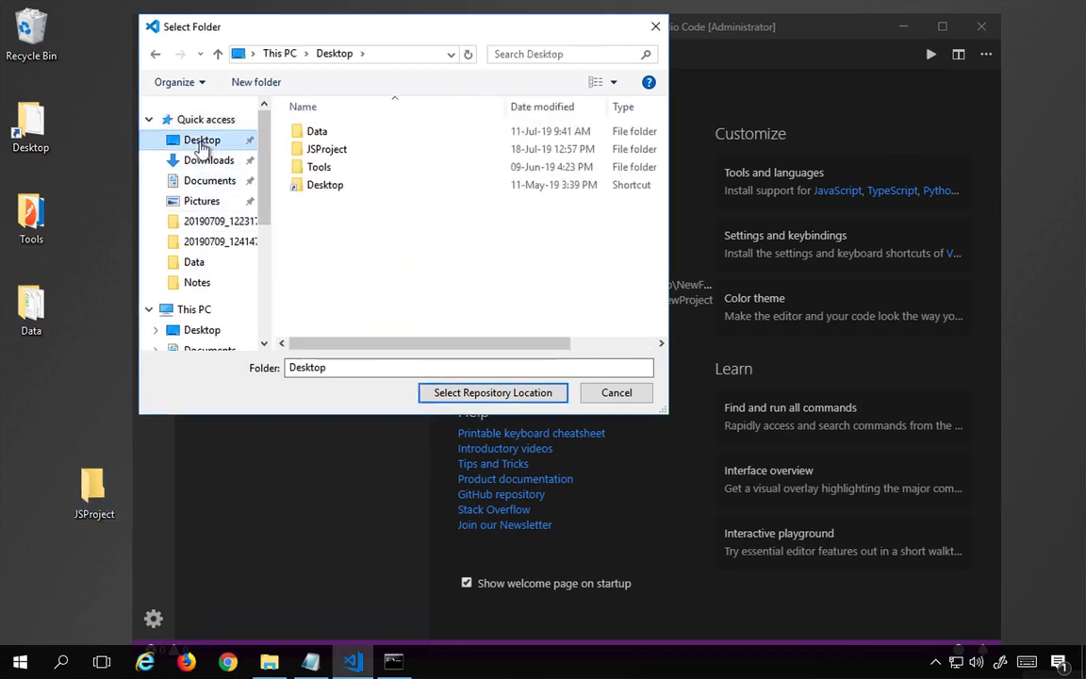
click(325, 149)
click(536, 394)
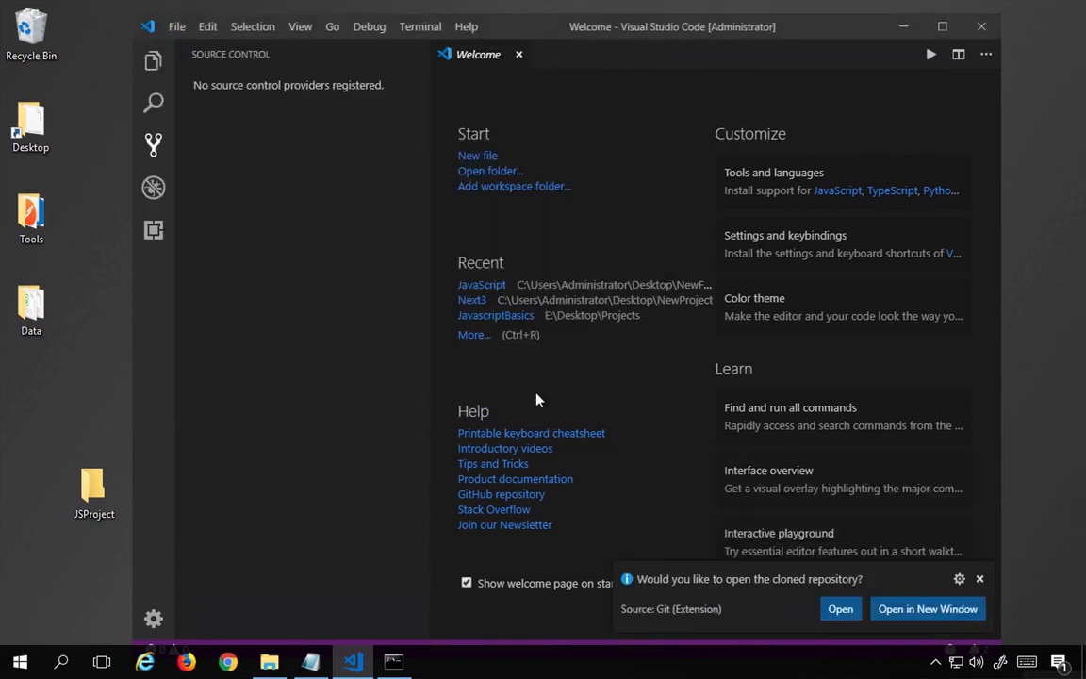
Open the cloned repository in a new window, then bring the VSCode.txt notes forward.
click(909, 609)
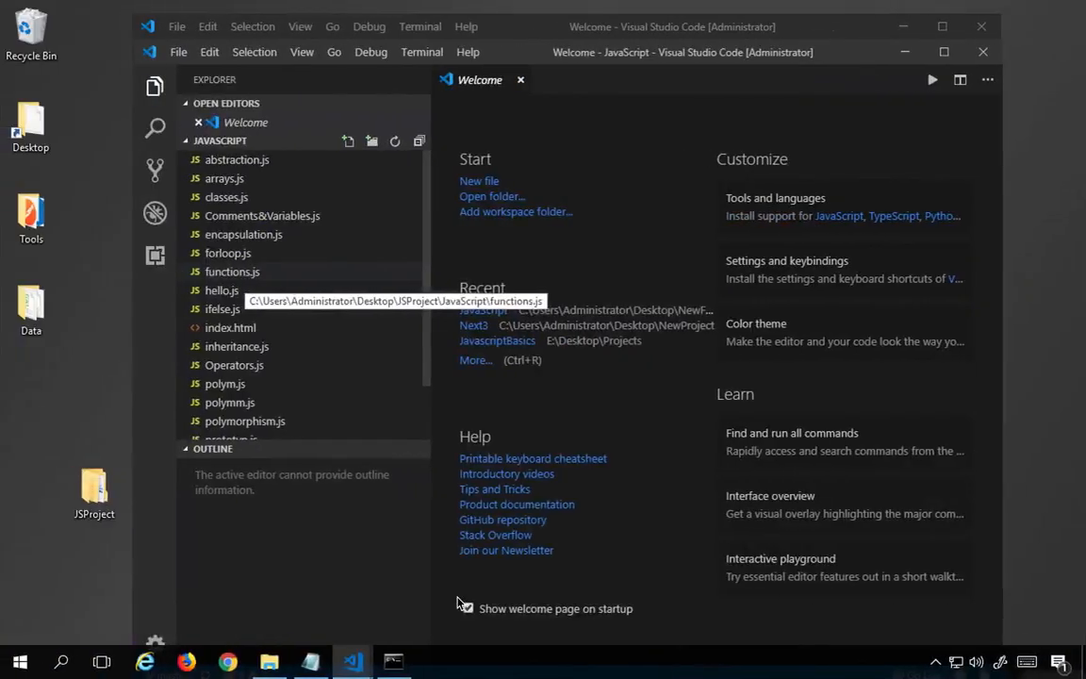
click(318, 666)
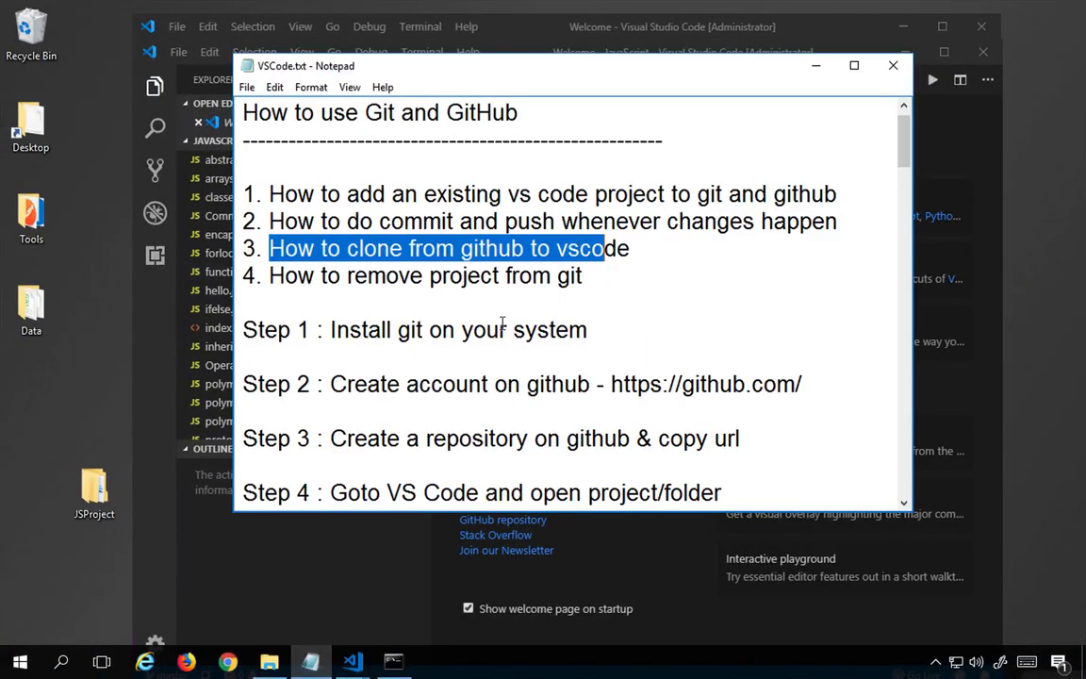
Add a 'My JavaScript Project -' line with the pasted GitHub link below the references.
click(518, 374)
scroll(516, 373, down, 10)
click(560, 279)
key(Return)
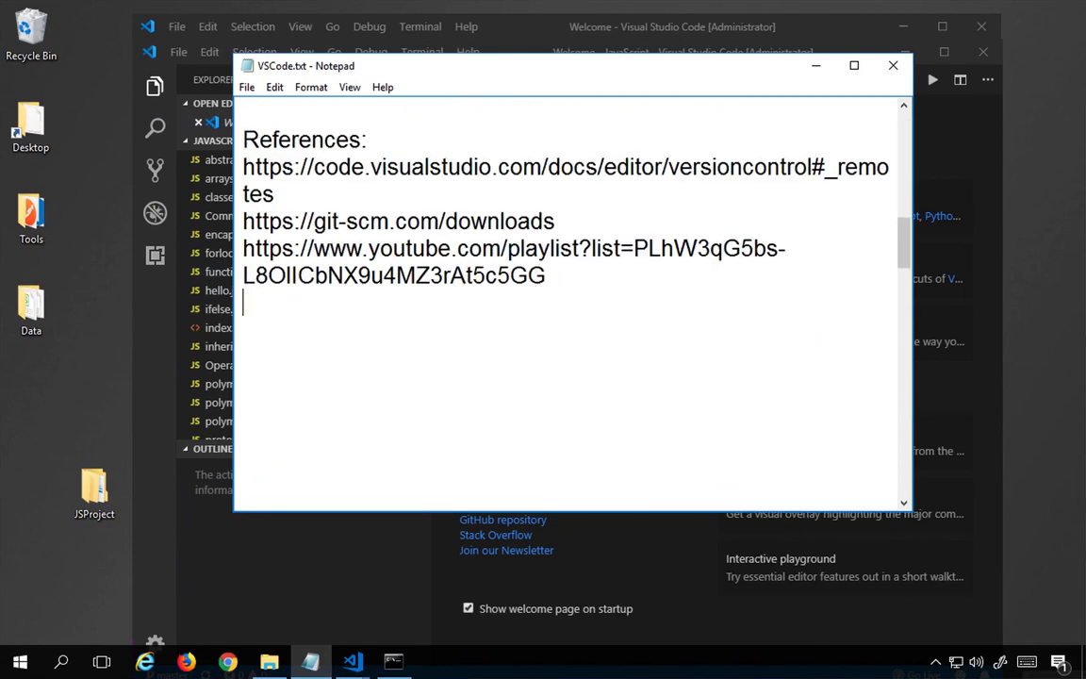
text(My Java)
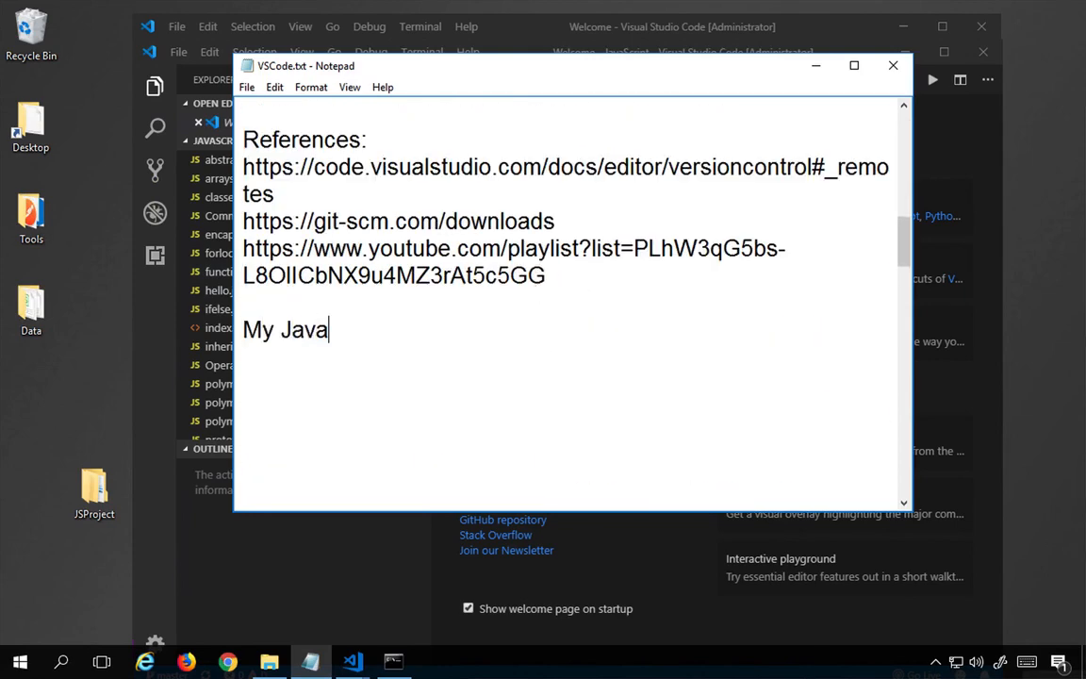
text(Script P)
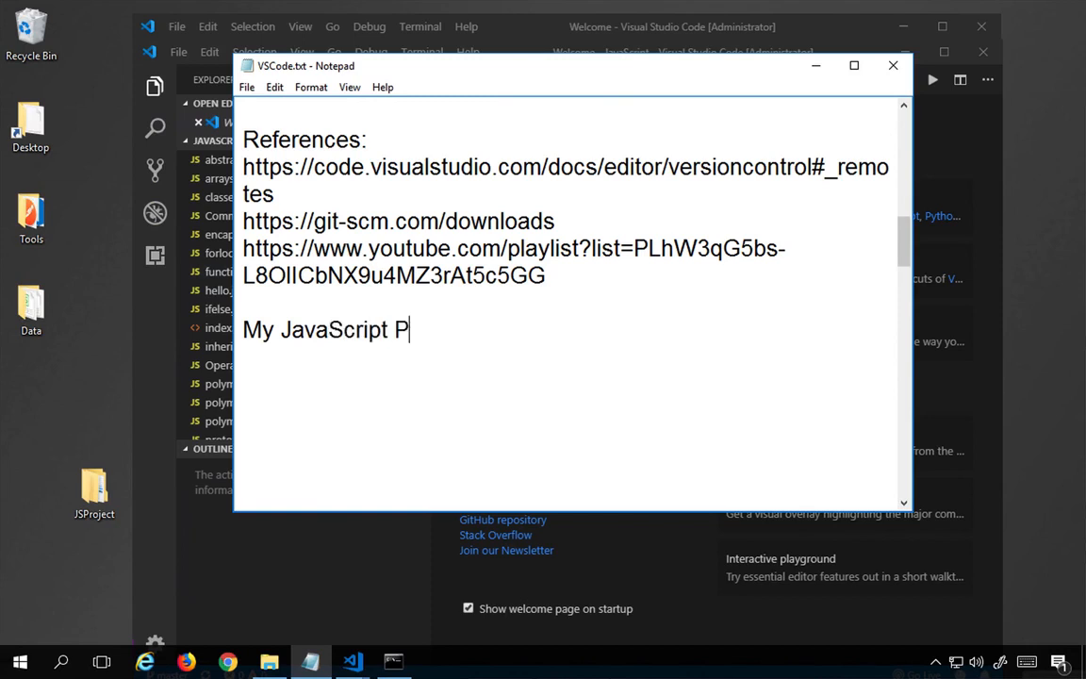
text(roject -)
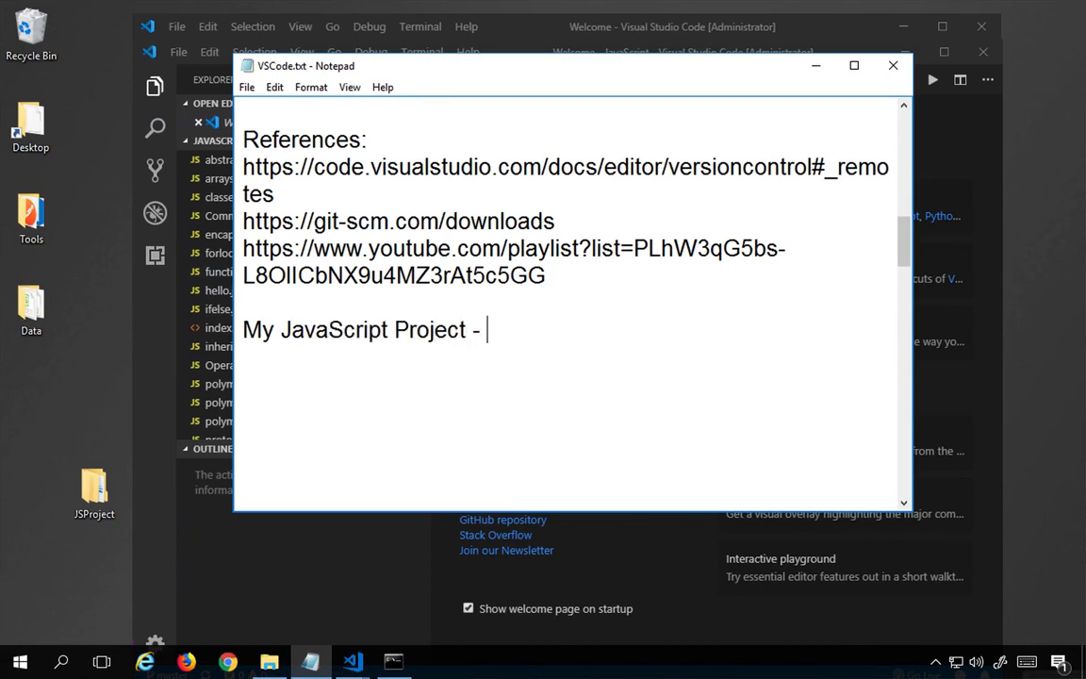
text(https://github.com/Raghav-Pal/JavaScript)
drag(410, 364, 499, 330)
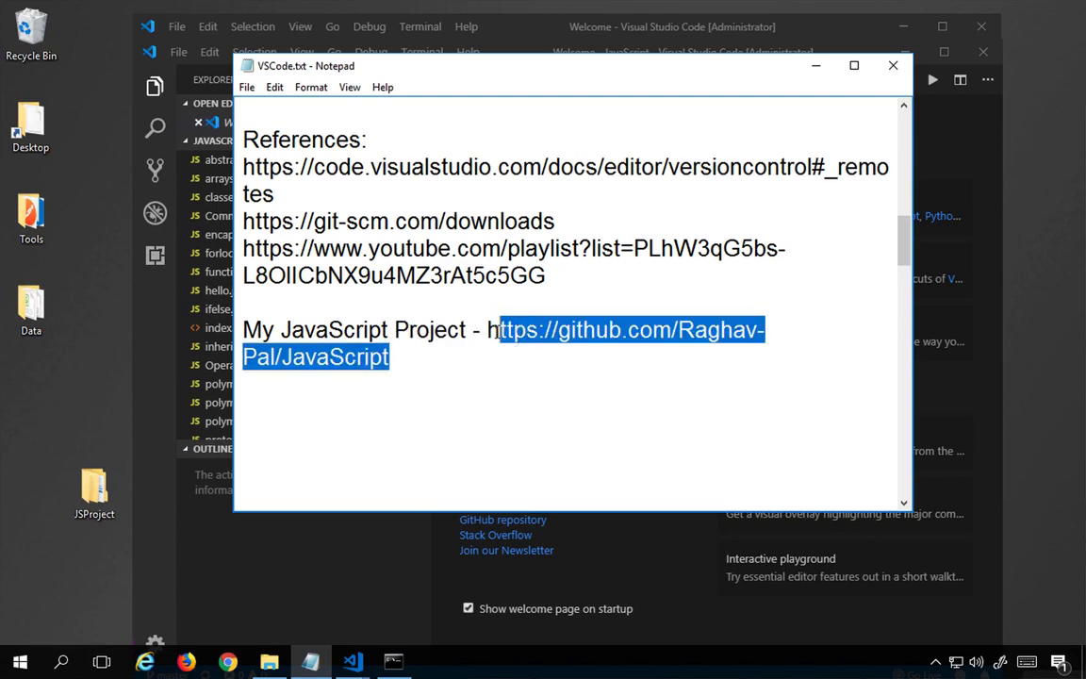
scroll(497, 330, up, 2)
scroll(497, 331, up, 8)
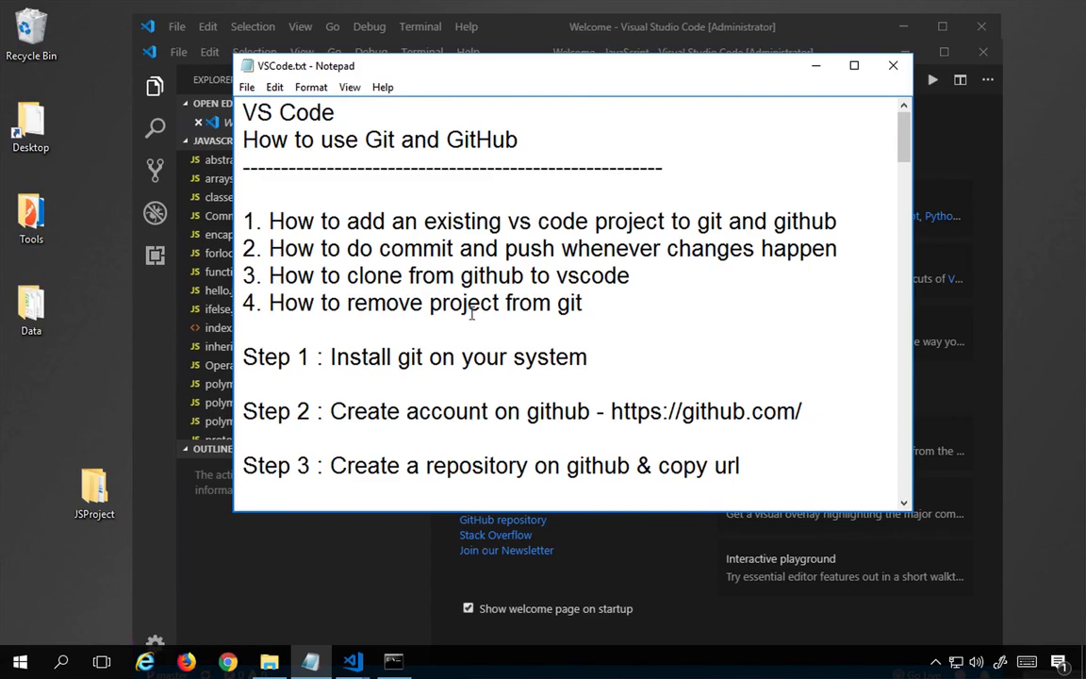
key(ctrl+Right)
key(ctrl+Right)
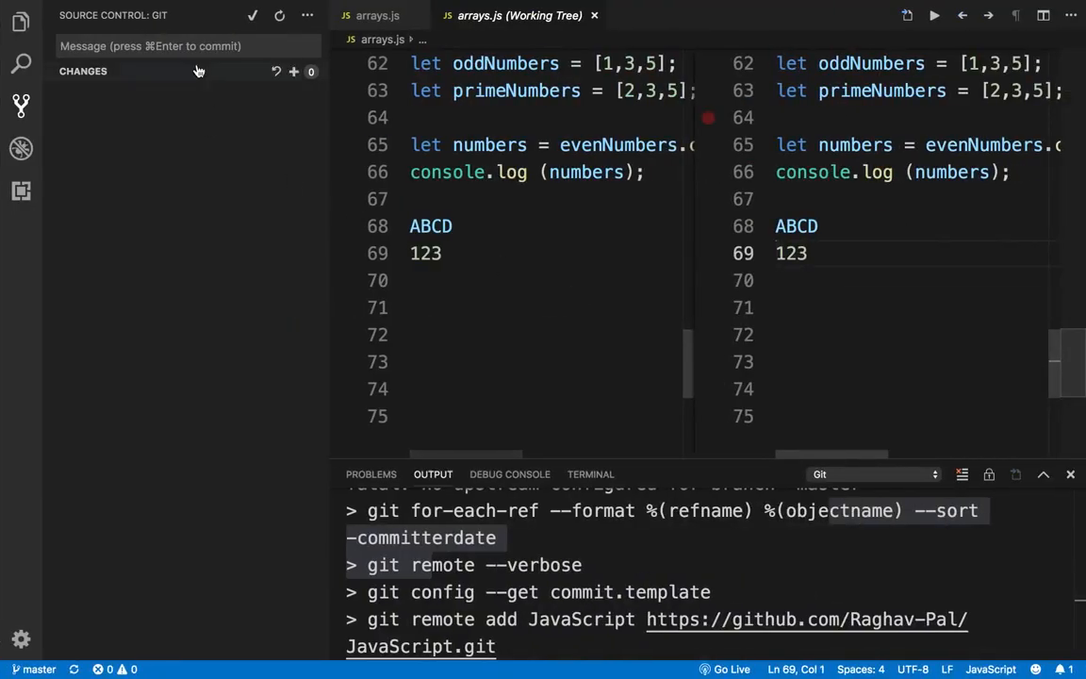
Run 'Git: Close Repository' from the Command Palette, then exit full screen.
click(21, 23)
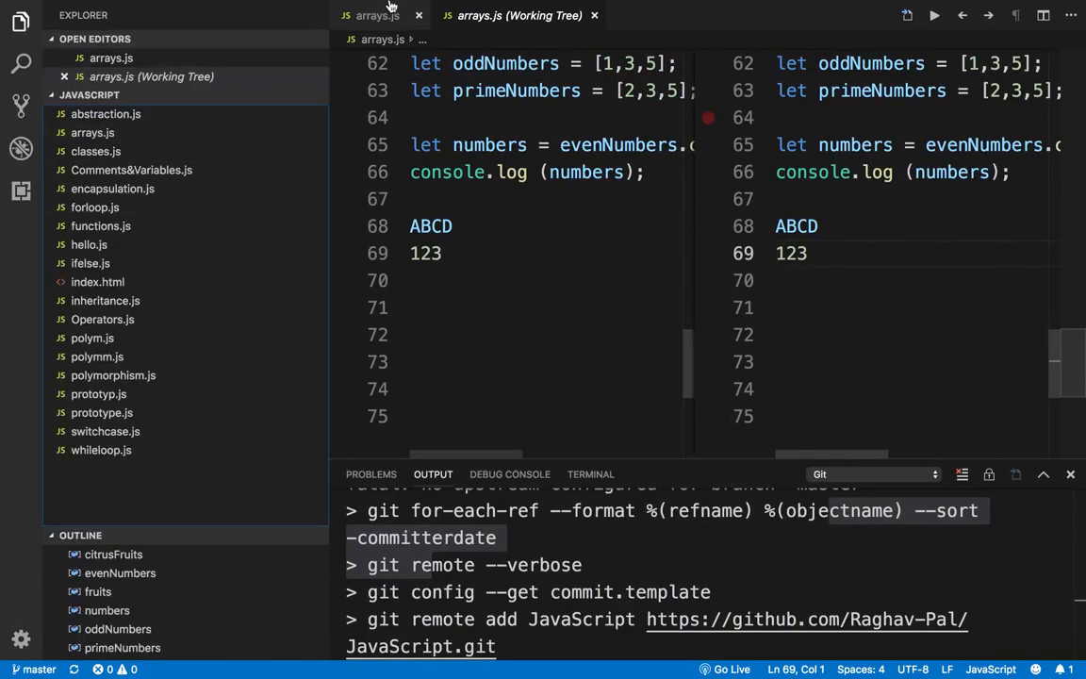
mouse_move(387, 5)
click(243, 10)
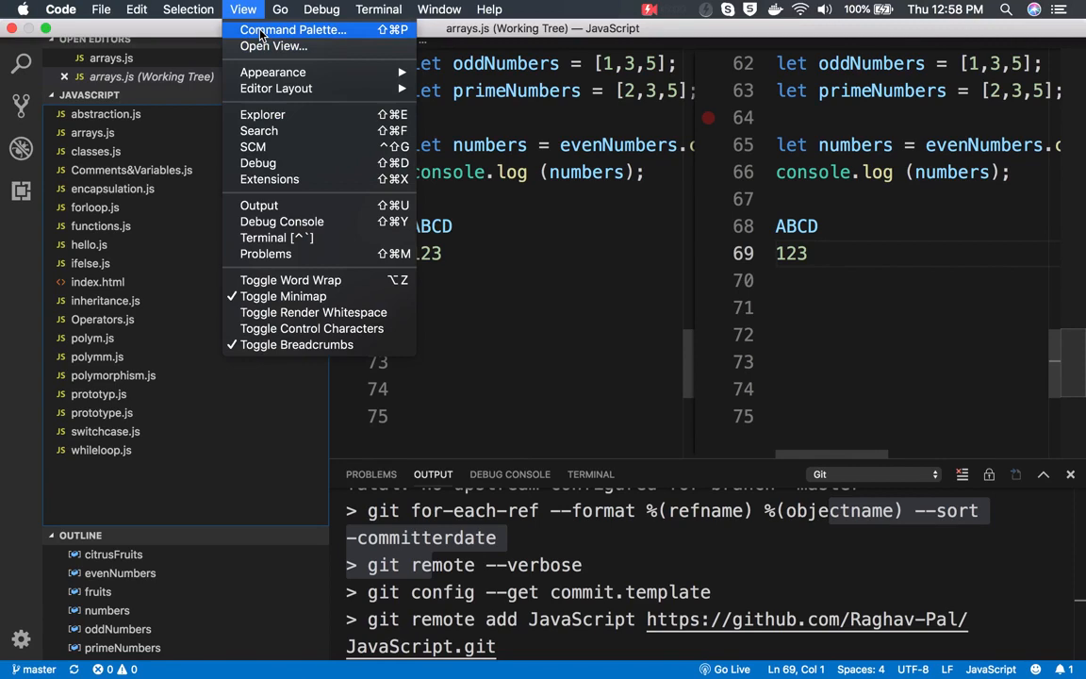
click(261, 33)
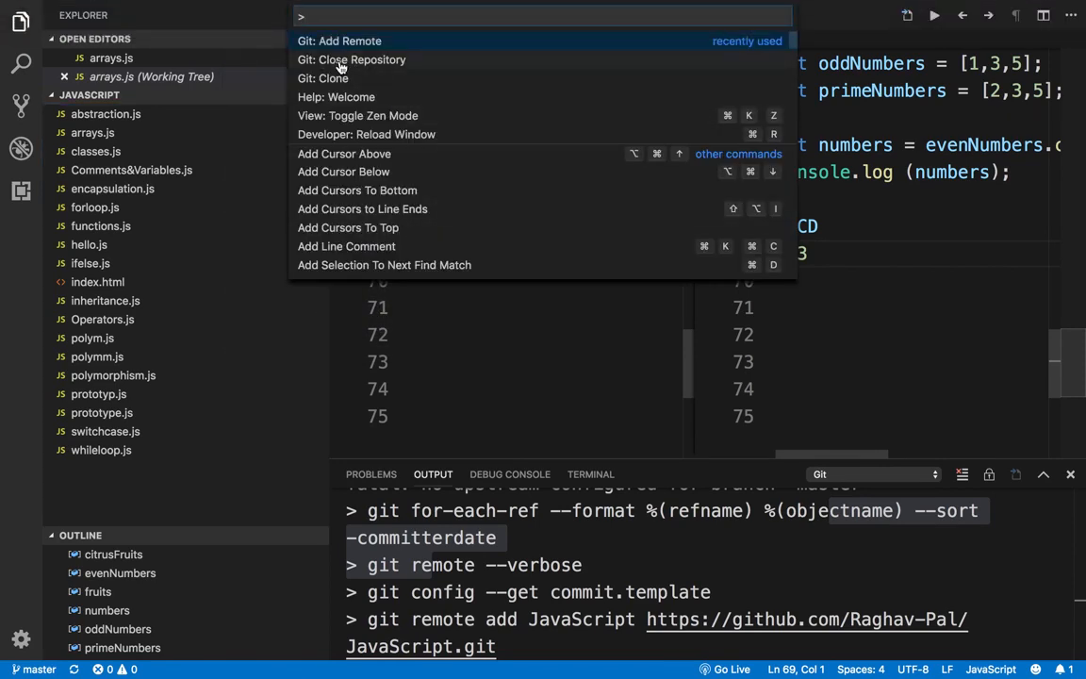
click(311, 59)
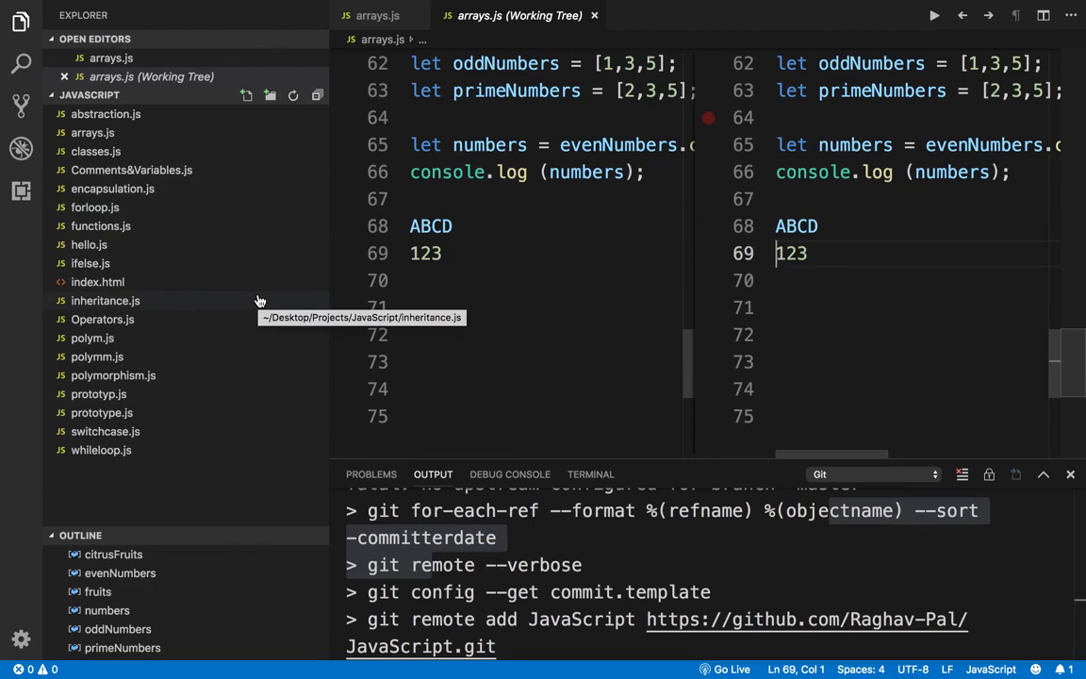
click(43, 25)
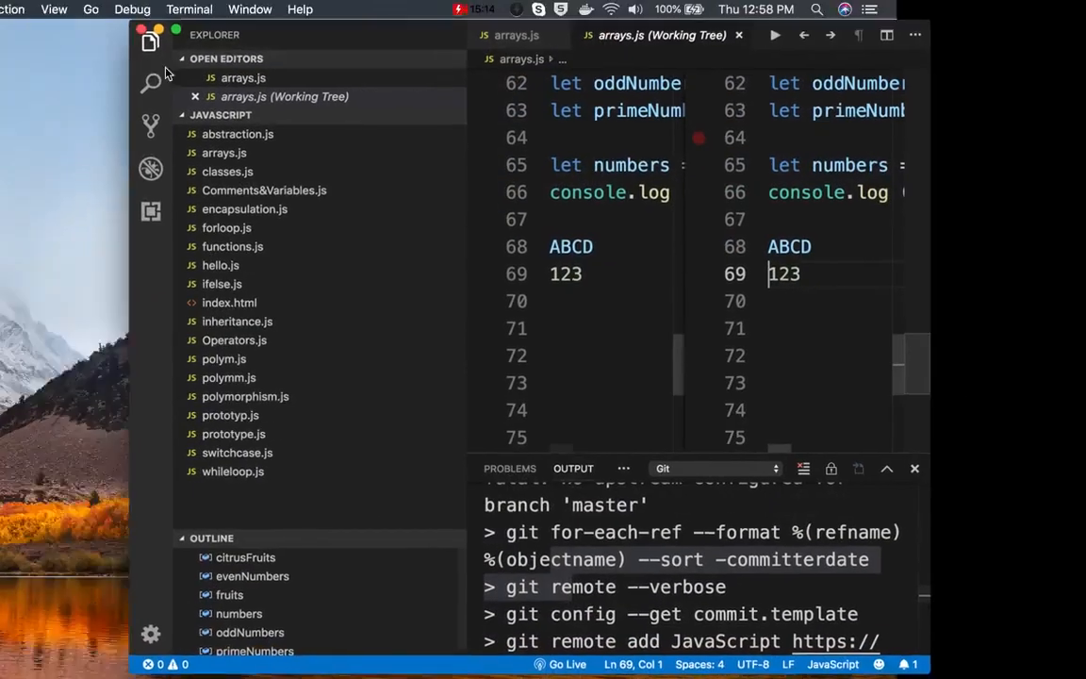
In Finder, browse to Desktop > Projects > JavaScript and select its .git folder.
key(ctrl+Up)
click(246, 646)
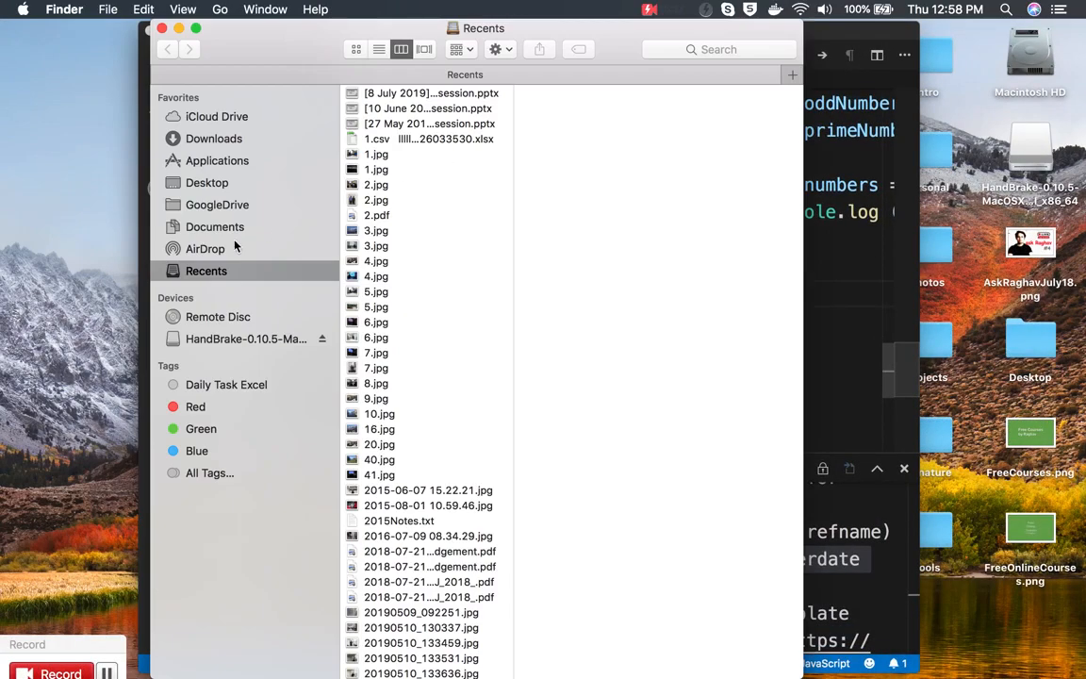
click(206, 182)
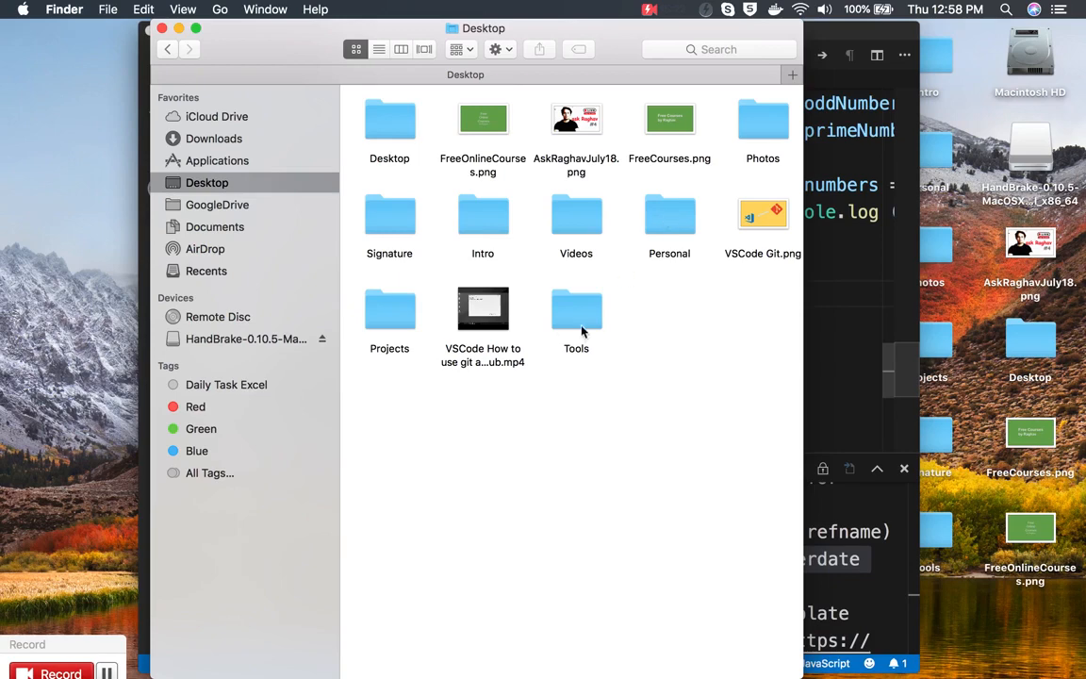
double_click(387, 325)
click(648, 118)
double_click(662, 226)
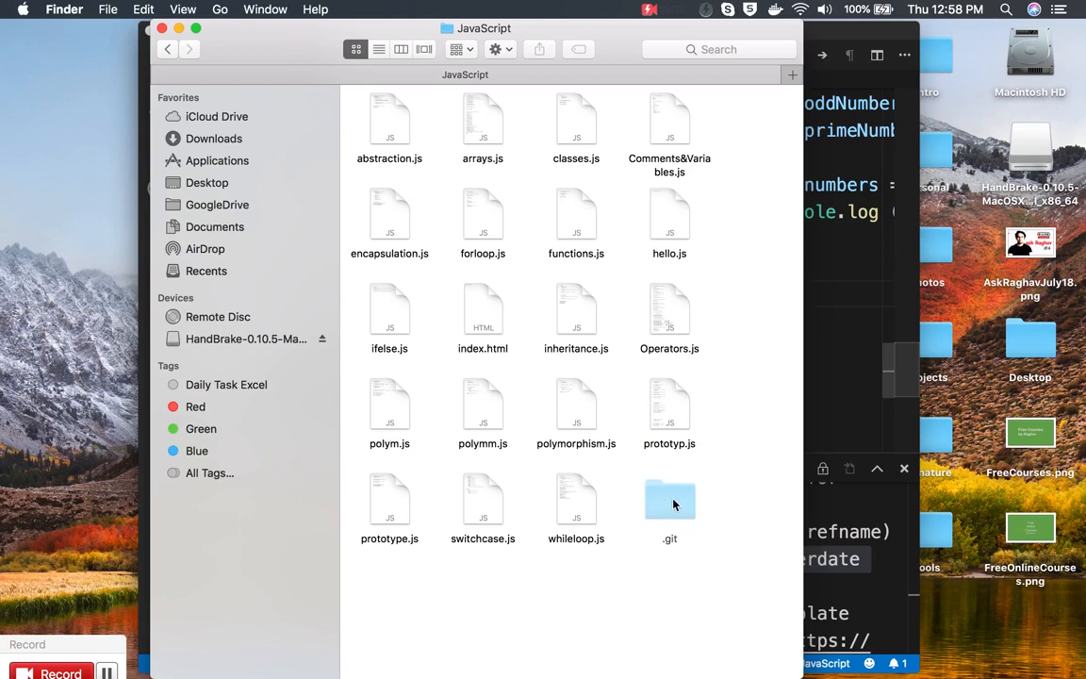
click(673, 505)
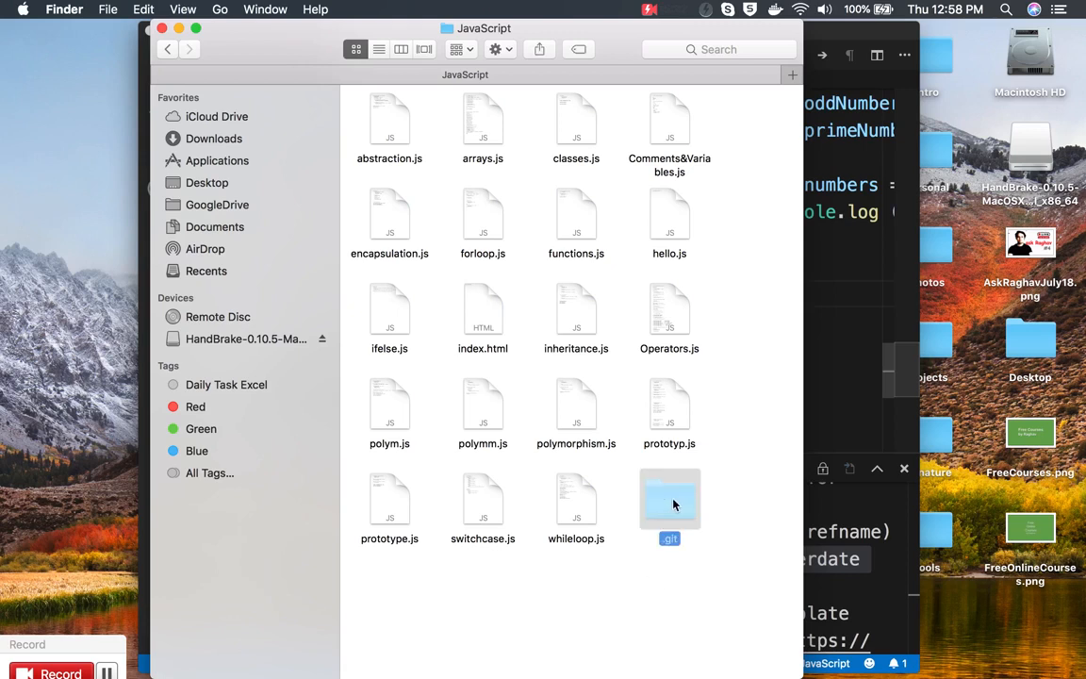
click(723, 418)
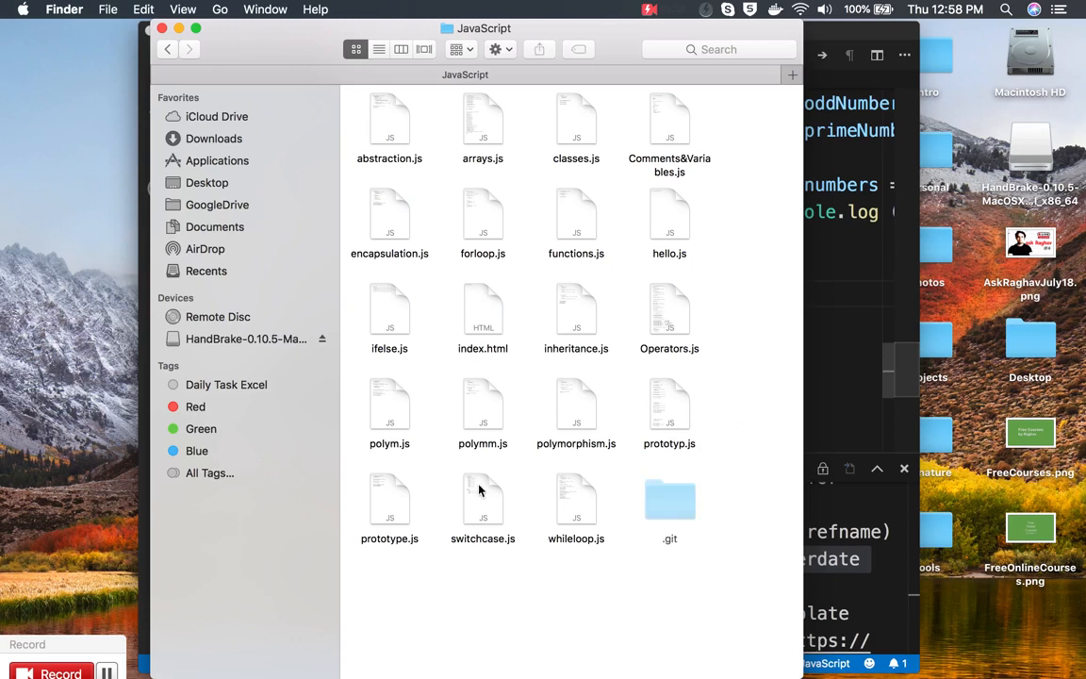
click(671, 511)
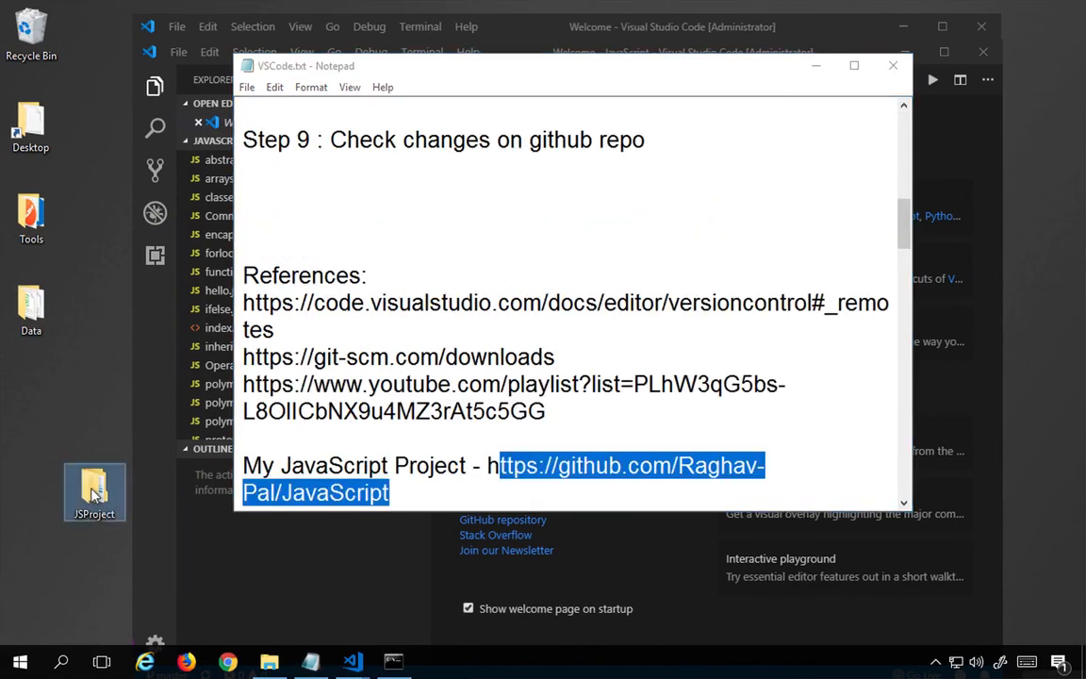
Open JSProject's JavaScript folder with hidden items shown and select the .git folder.
double_click(85, 500)
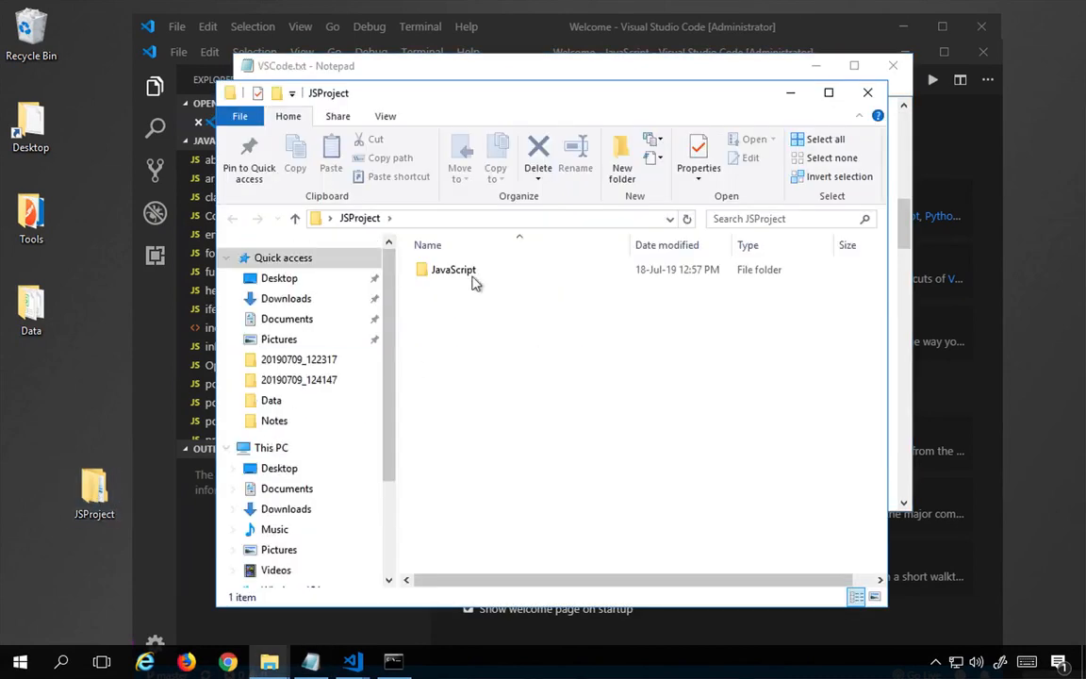
click(385, 118)
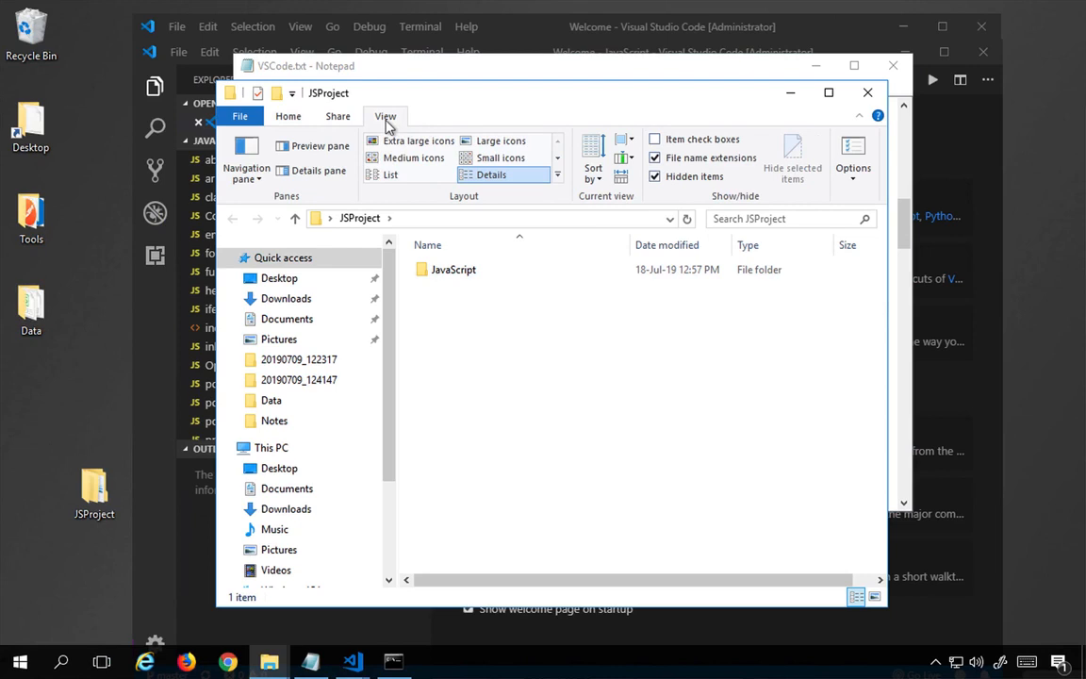
double_click(459, 273)
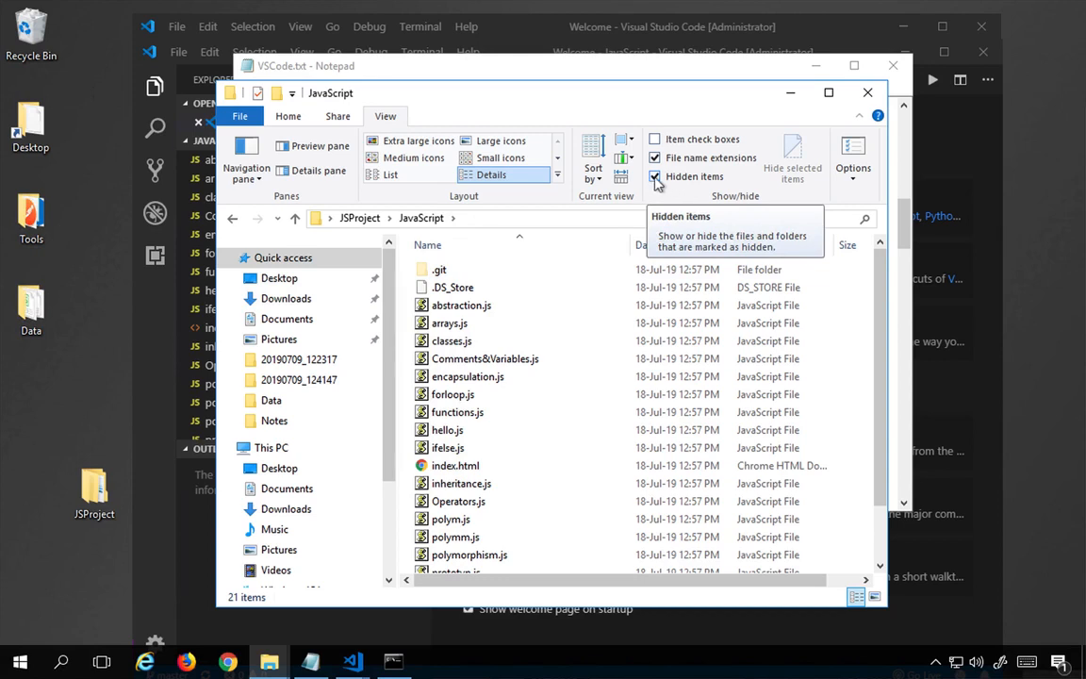
click(438, 274)
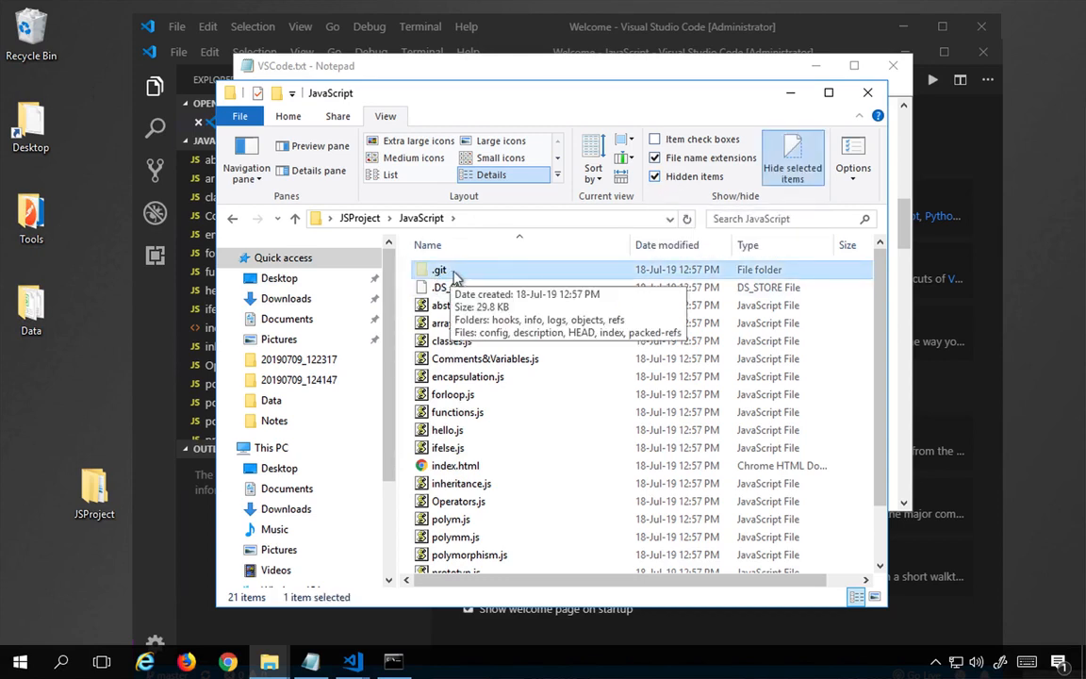
Bring the VSCode.txt notes in Notepad back to the front.
click(465, 27)
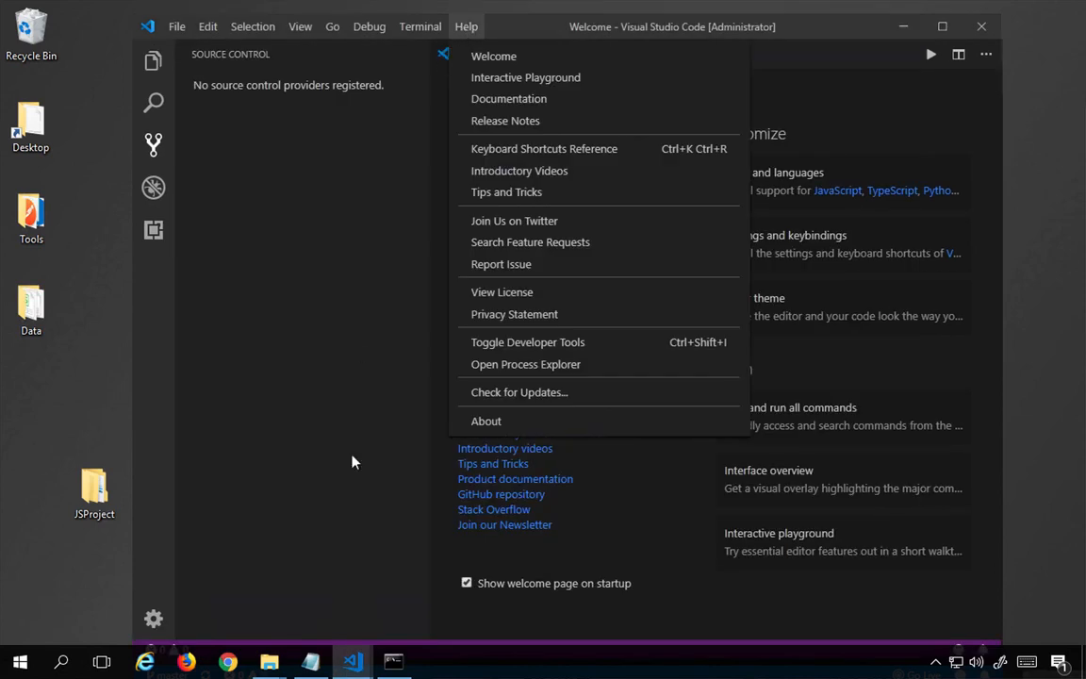
click(310, 661)
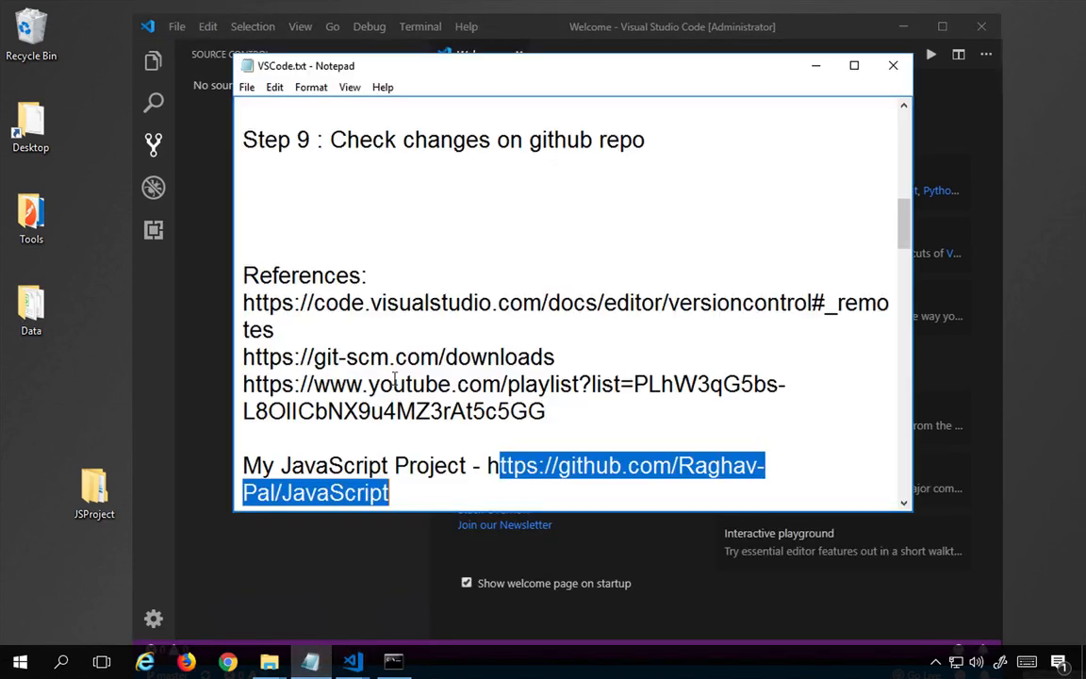
scroll(394, 378, up, 10)
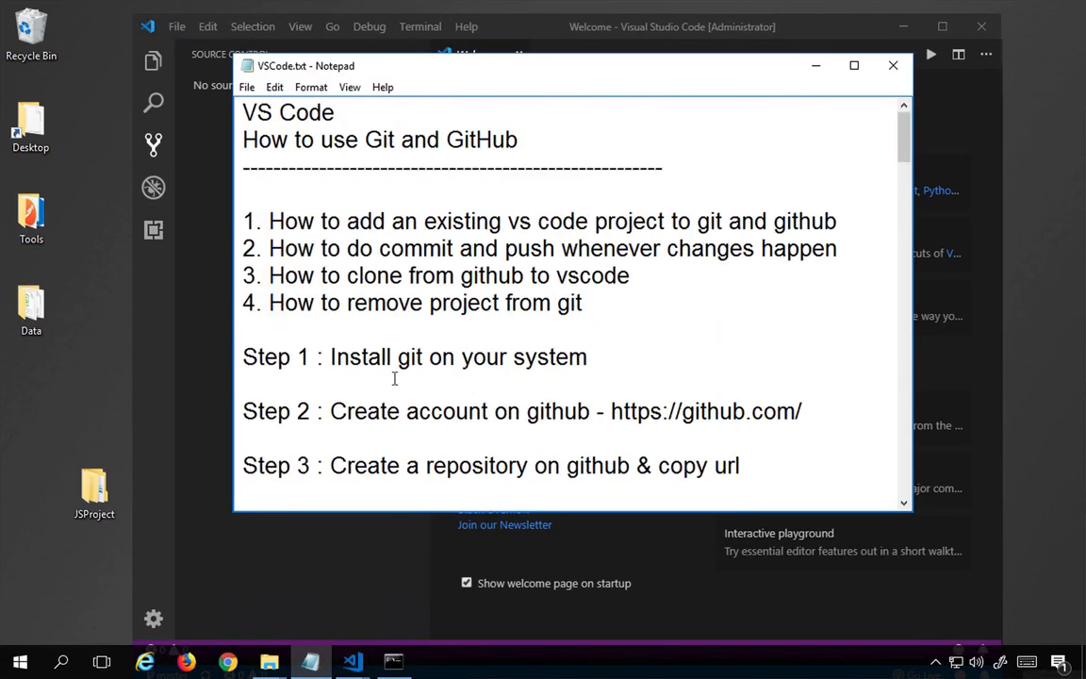